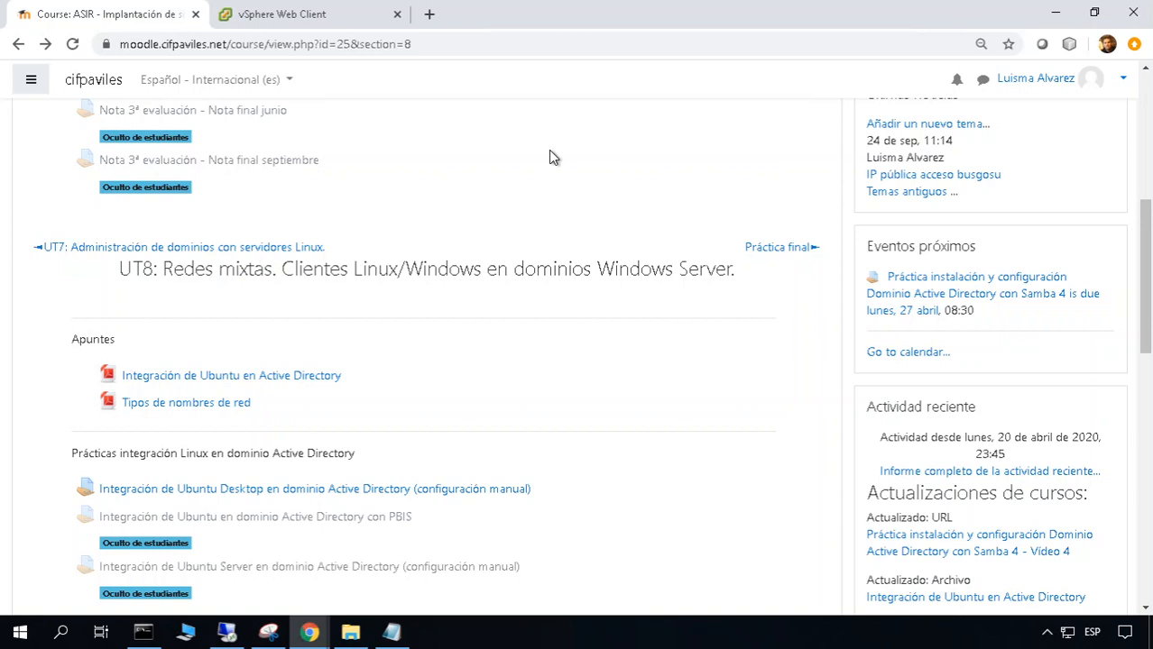
Scroll the Moodle course page down to UT8's 'Prácticas integración Linux en dominio Active Directory' list
{"action": "scroll", "coordinate": [497, 363], "scroll_direction": "down", "scroll_amount": 1}
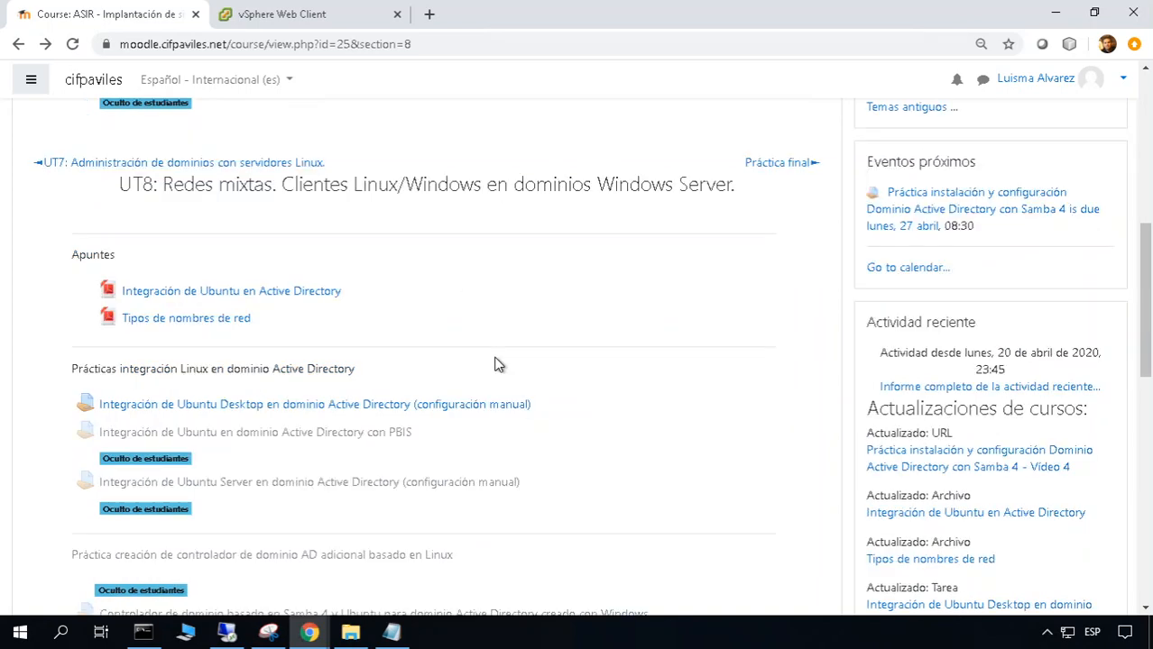
{"action": "scroll", "coordinate": [429, 433], "scroll_direction": "down", "scroll_amount": 1}
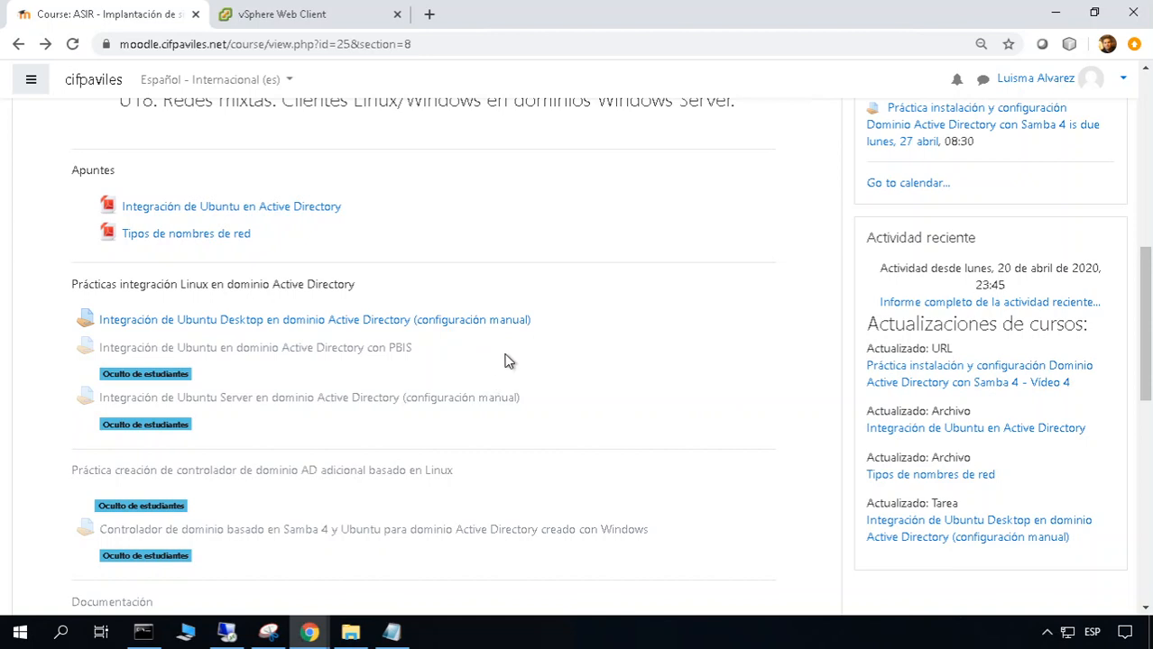
Save the 'Integración de Ubuntu Desktop' assignment's practice PDF and open the downloaded file
{"action": "left_click", "coordinate": [441, 323]}
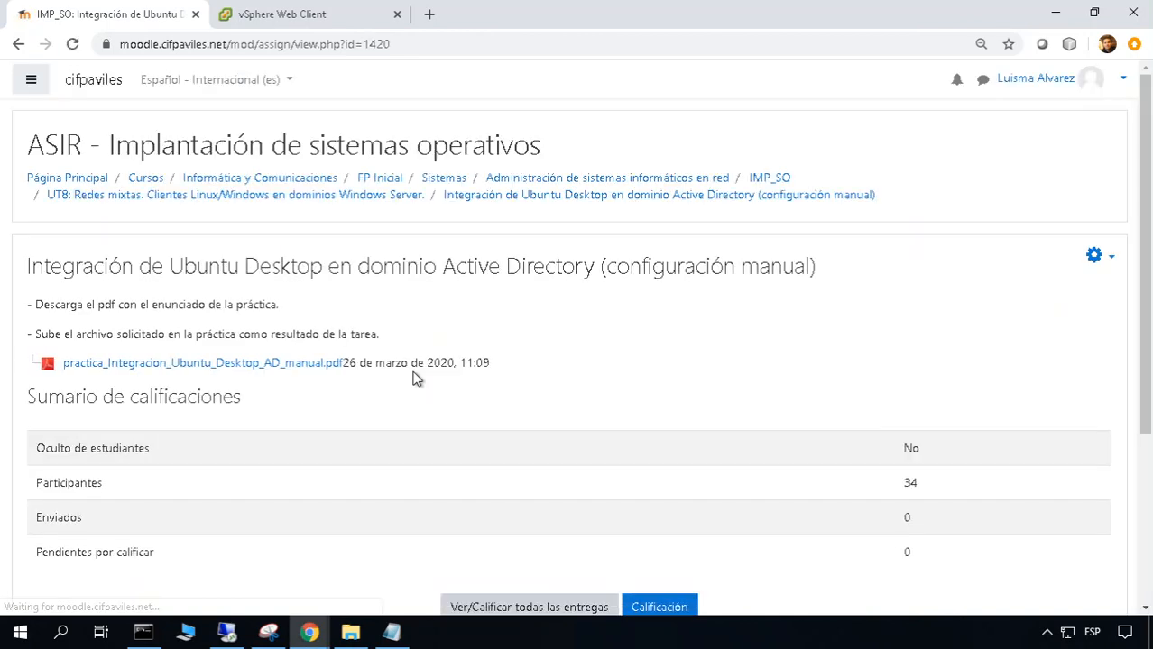
{"action": "left_click", "coordinate": [311, 364]}
{"action": "left_click", "coordinate": [534, 471]}
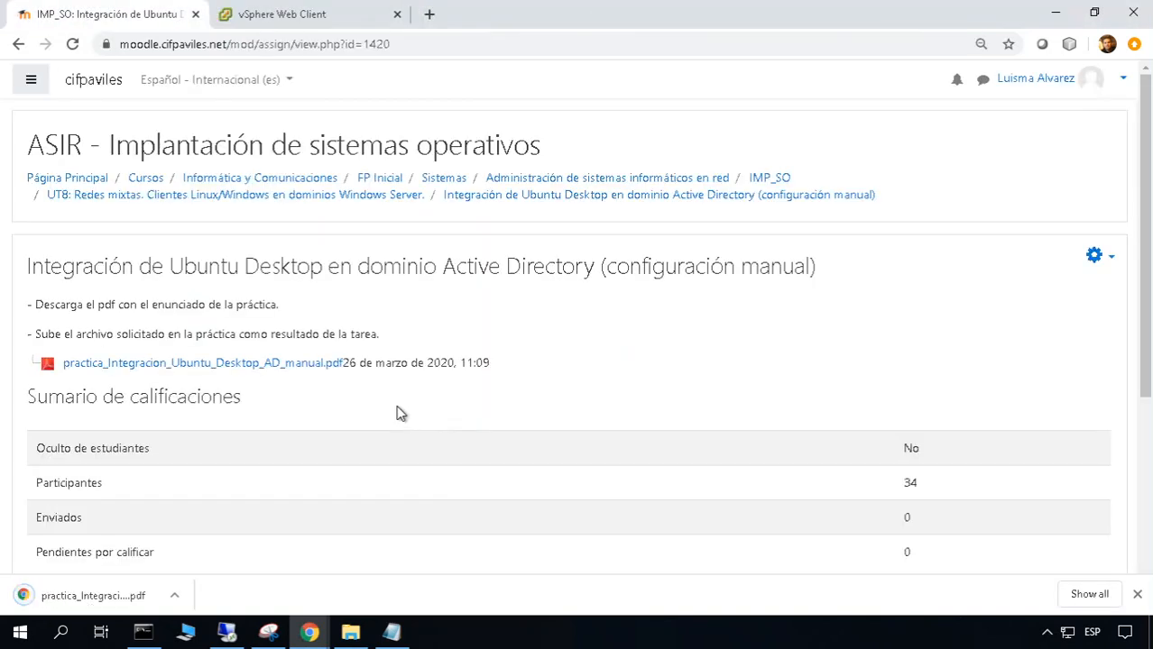
{"action": "left_click", "coordinate": [105, 591]}
{"action": "scroll", "coordinate": [411, 487], "scroll_direction": "down", "scroll_amount": 10}
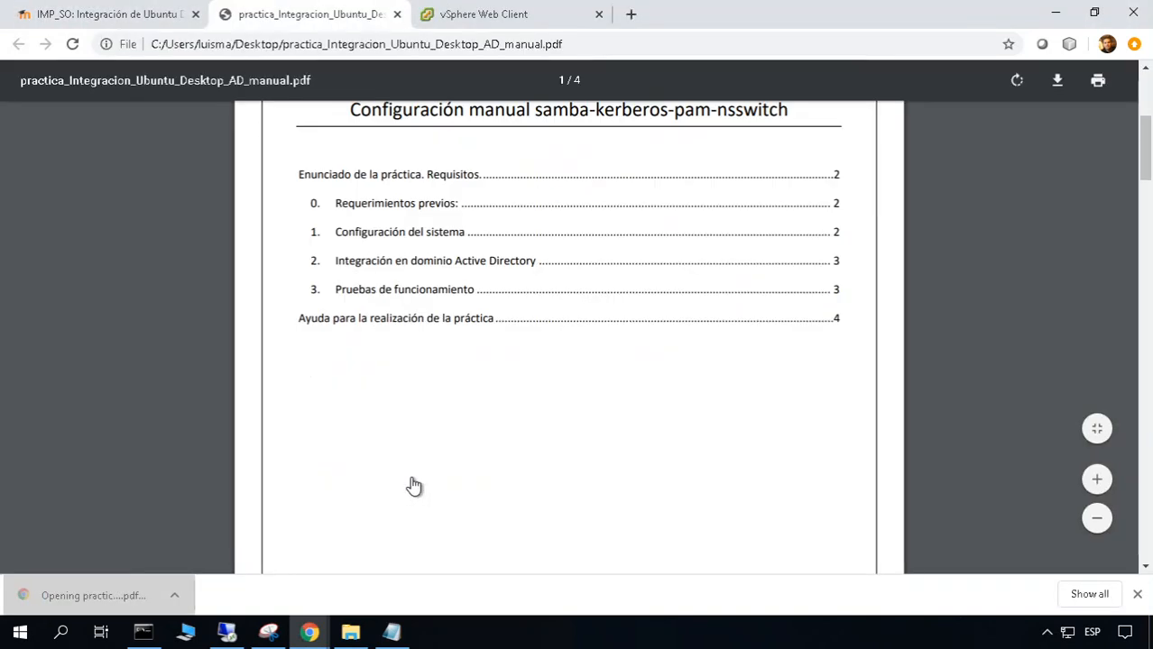
Read the Linux Ubuntu Desktop requirements on PDF page 2, then return to the vSphere Web Client
{"action": "scroll", "coordinate": [298, 333], "scroll_direction": "up", "scroll_amount": 1}
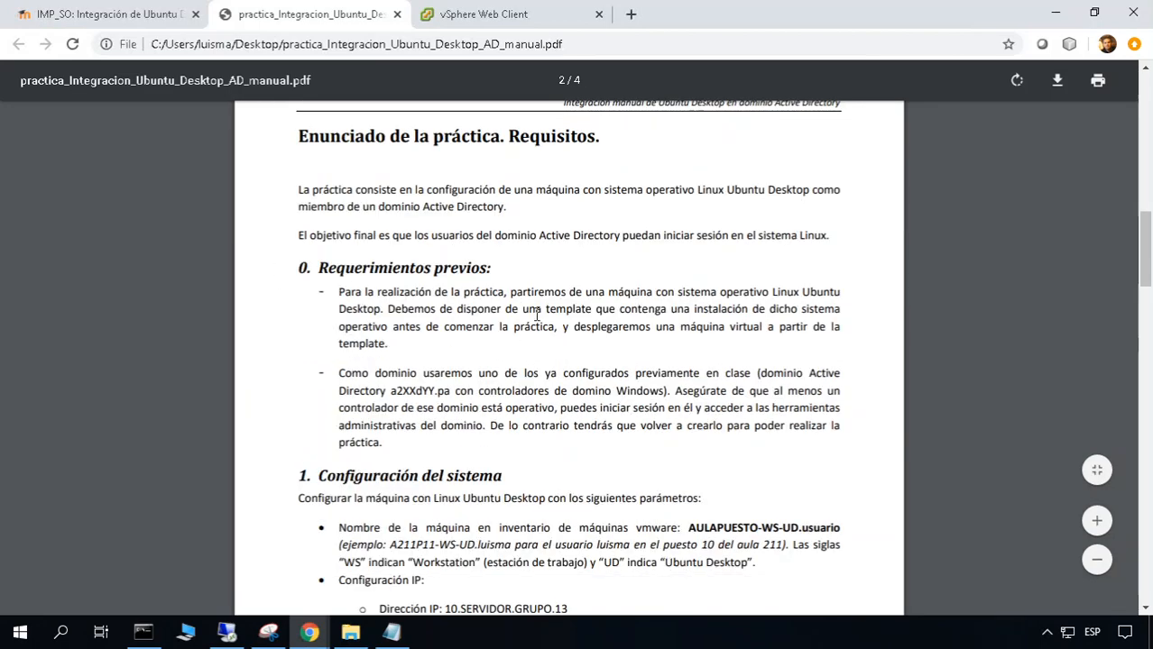
{"action": "left_click_drag", "start_coordinate": [773, 293], "coordinate": [384, 309]}
{"action": "left_click", "coordinate": [386, 328]}
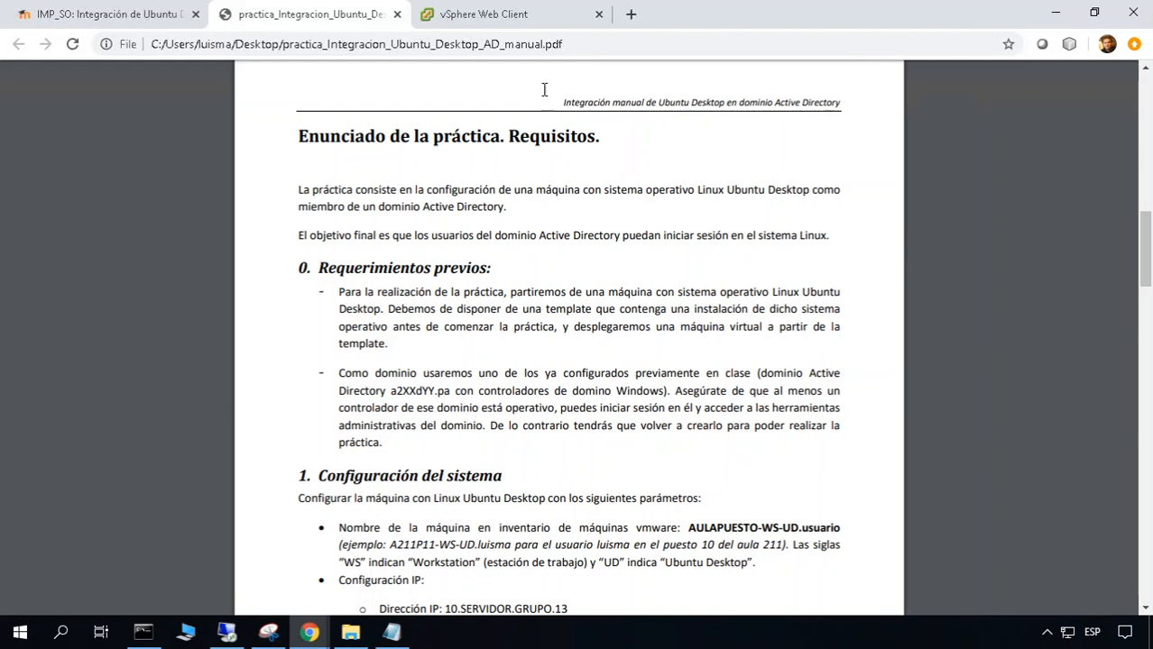
{"action": "left_click", "coordinate": [558, 13]}
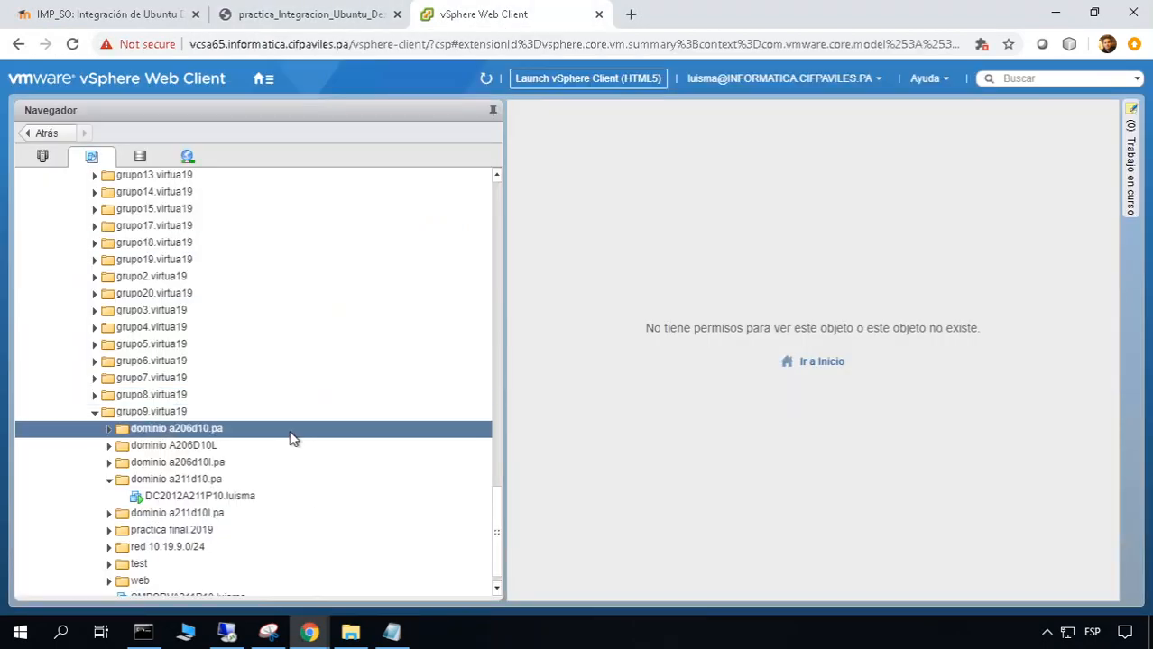
Bring the 10.19.9.12 remote desktop with Active Directory Users and Computers to the front
{"action": "scroll", "coordinate": [344, 481], "scroll_direction": "down", "scroll_amount": 1}
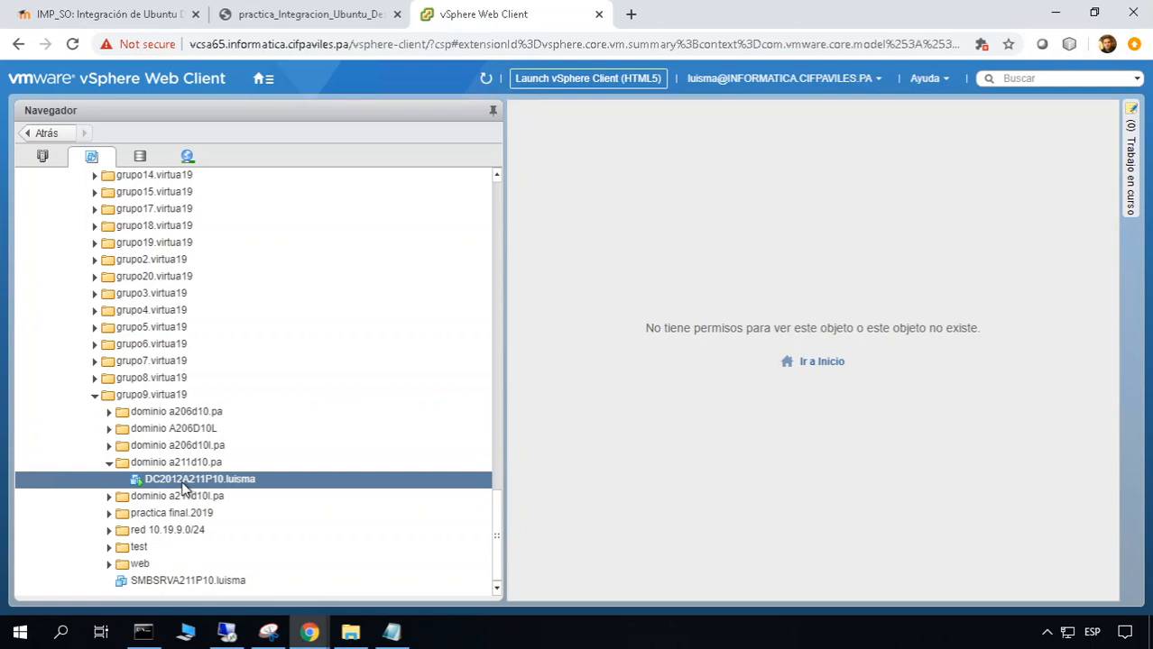
{"action": "left_click", "coordinate": [226, 631]}
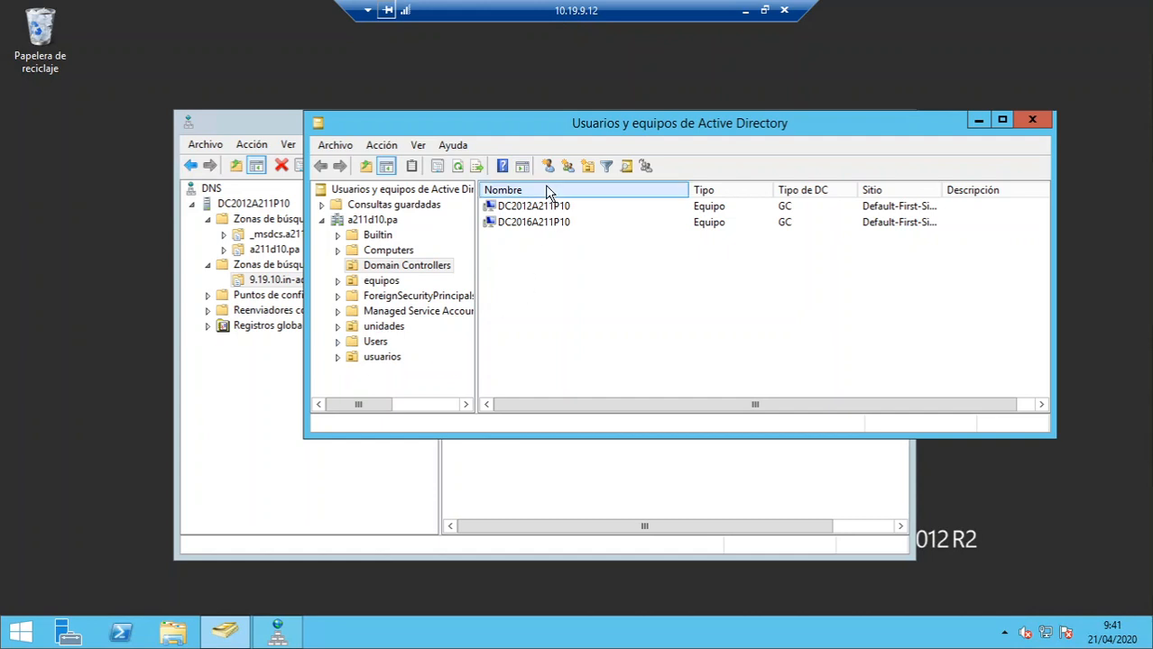
Select DC2016A211P10 and rearrange the DNS Manager and Active Directory windows
{"action": "left_click", "coordinate": [544, 223]}
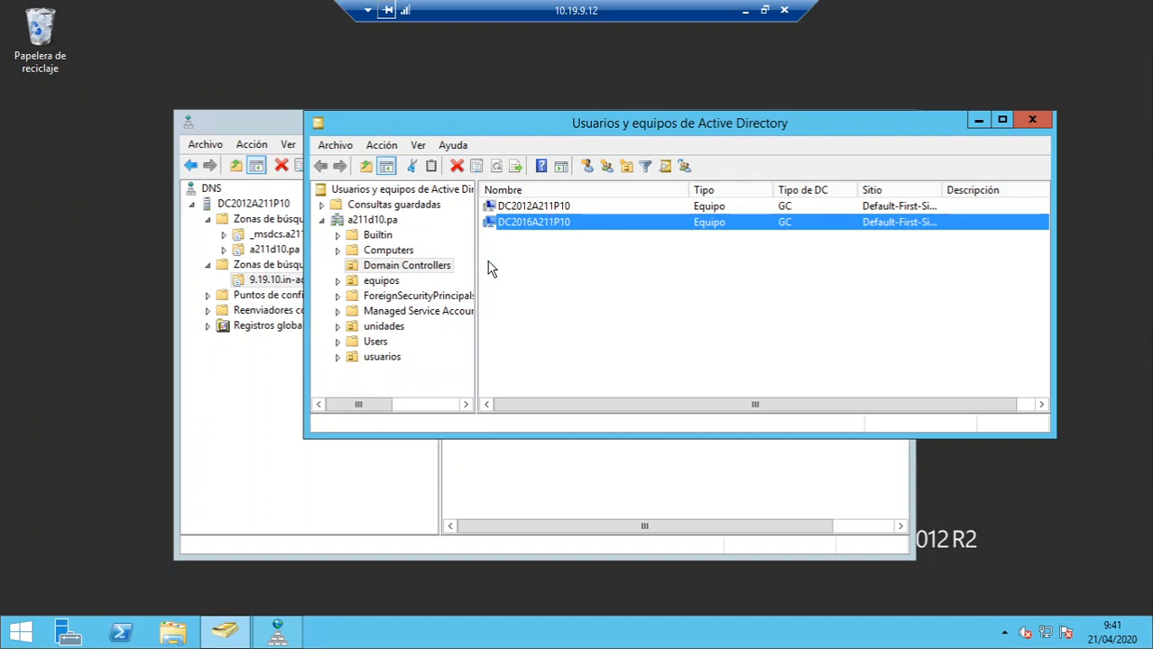
{"action": "left_click", "coordinate": [243, 115]}
{"action": "left_click_drag", "start_coordinate": [399, 130], "coordinate": [512, 183]}
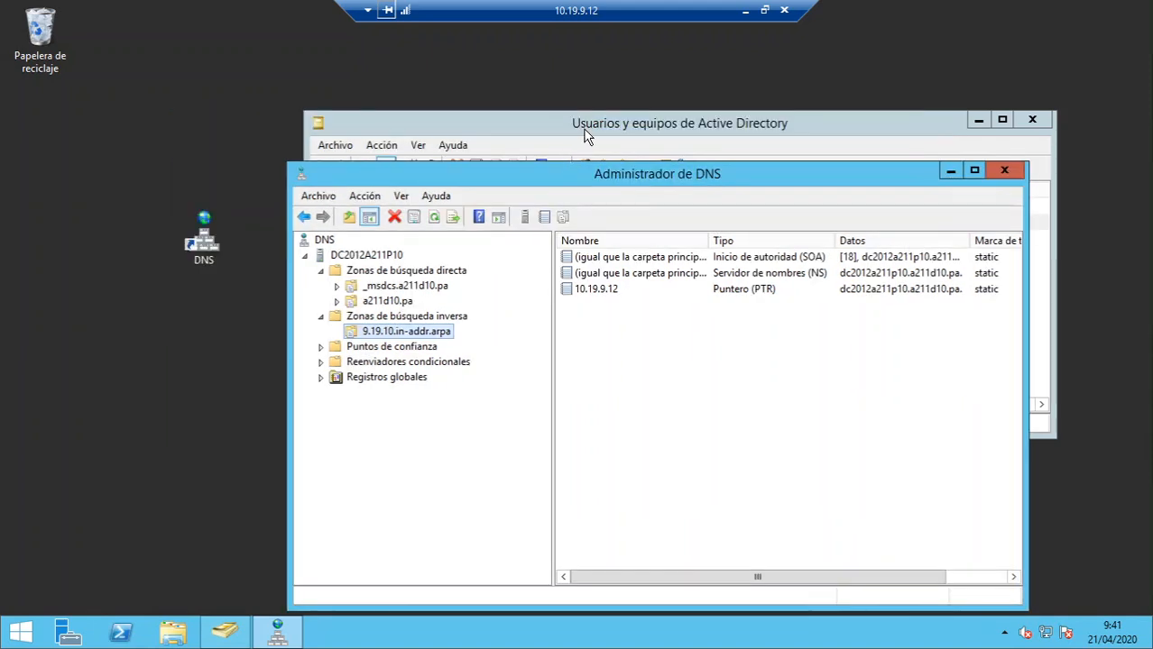
{"action": "left_click", "coordinate": [522, 127]}
{"action": "left_click_drag", "start_coordinate": [522, 127], "coordinate": [385, 116]}
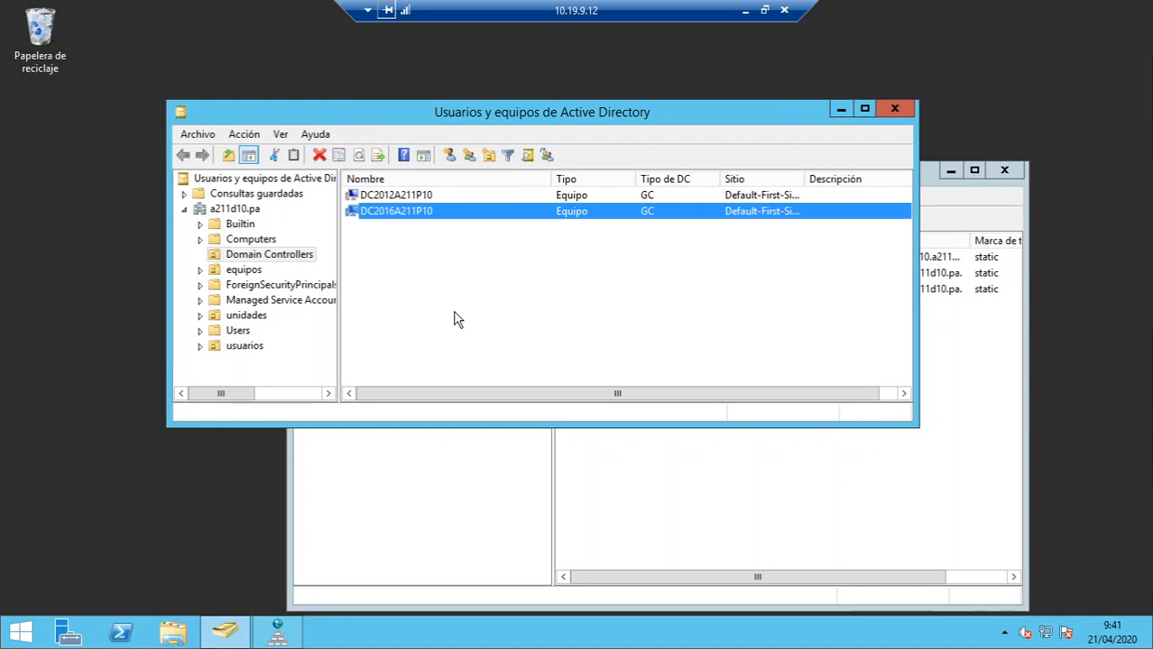
Reopen a211d10.pa's Domain Controllers, select DC2012A211P10, and minimize the remote session
{"action": "left_click", "coordinate": [236, 209]}
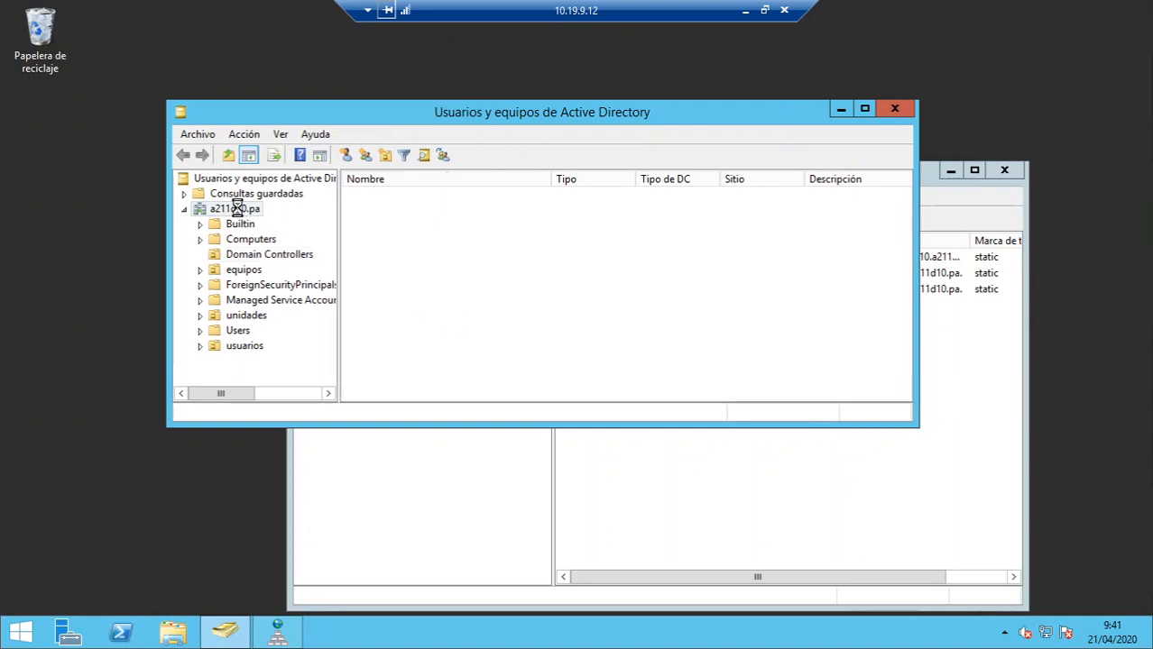
{"action": "left_click", "coordinate": [267, 254]}
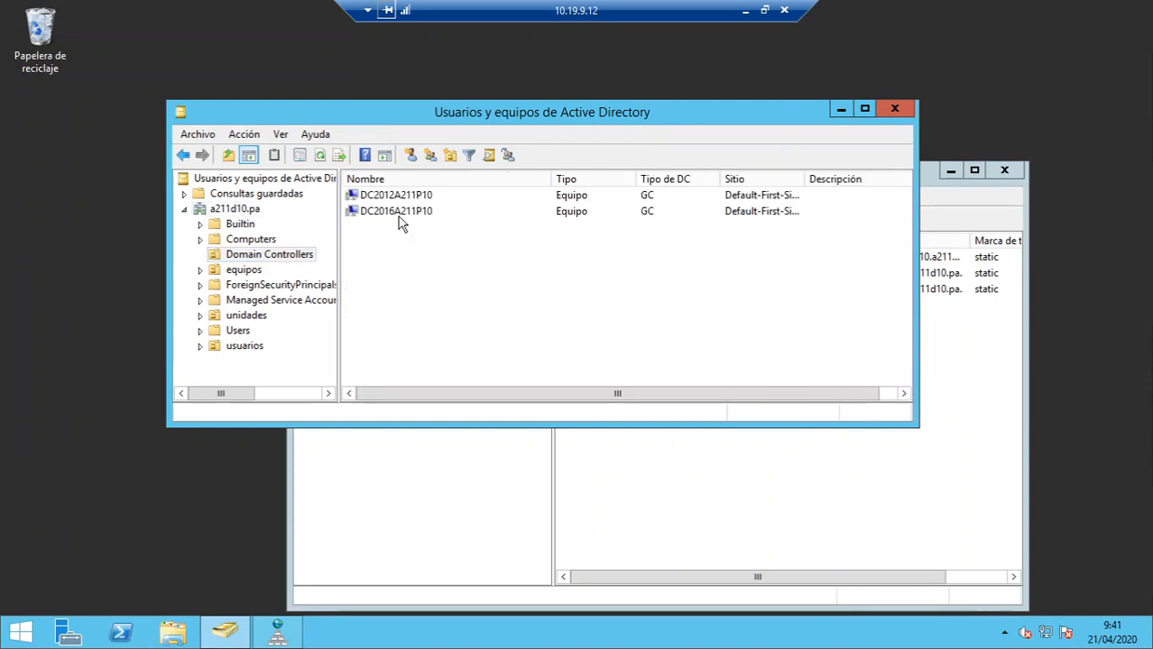
{"action": "left_click", "coordinate": [412, 200]}
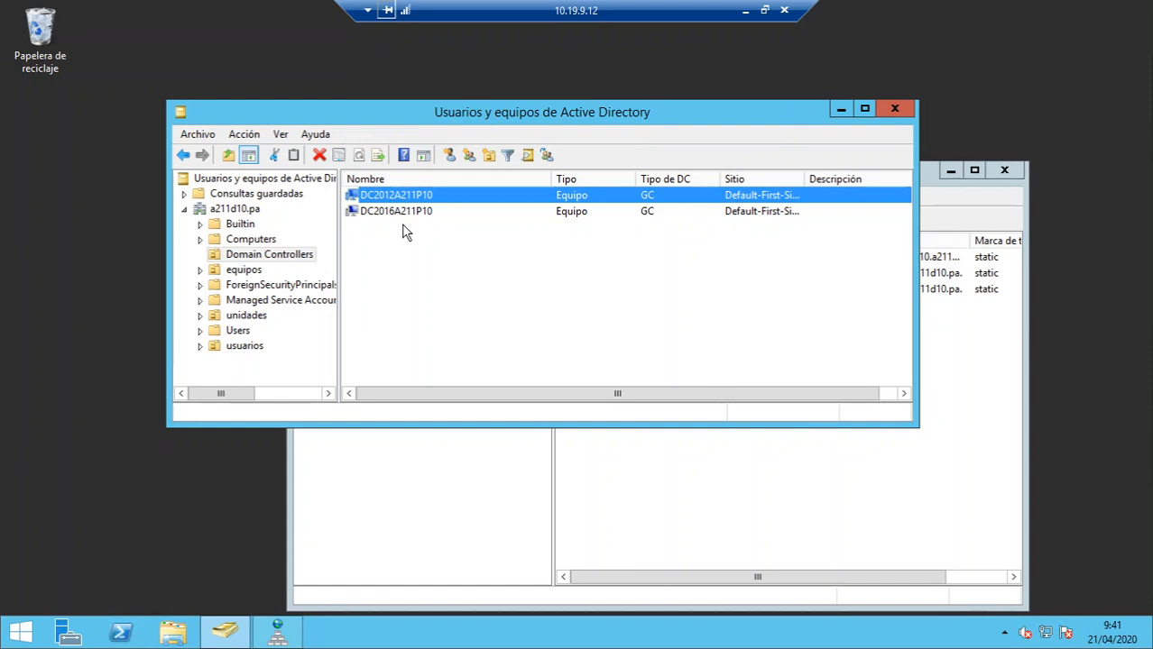
{"action": "left_click", "coordinate": [745, 11]}
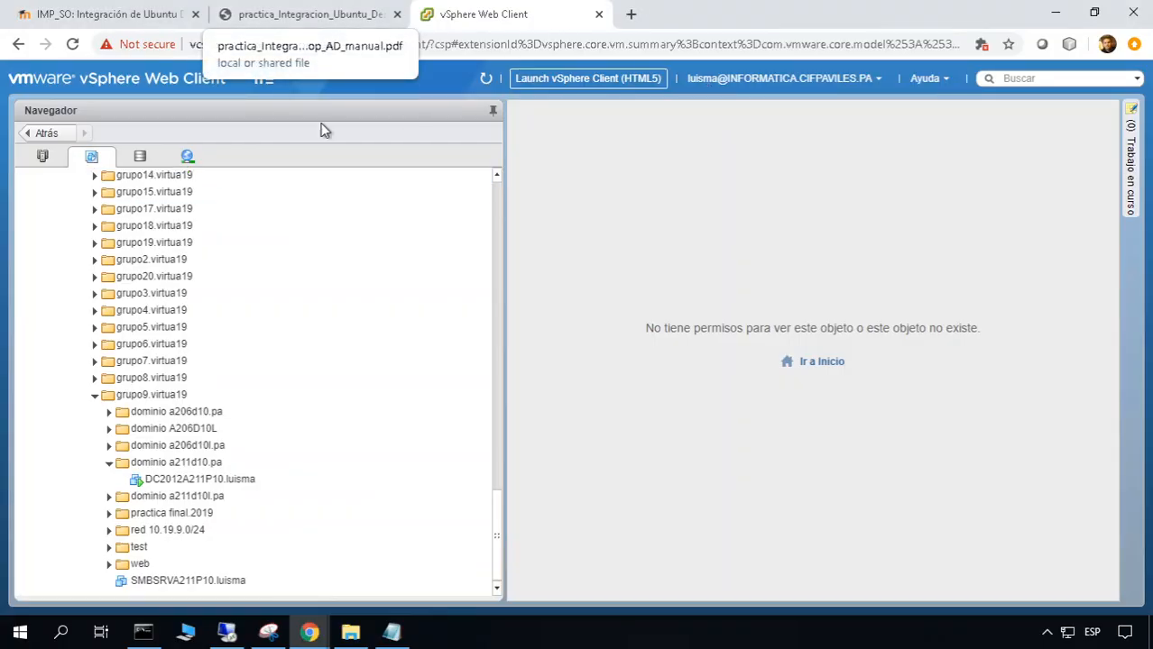
Select the ubuntu-18.04.1-desktop-amd64 template and choose 'Nueva máquina virtual desde esta plantilla…'
{"action": "left_click", "coordinate": [495, 207]}
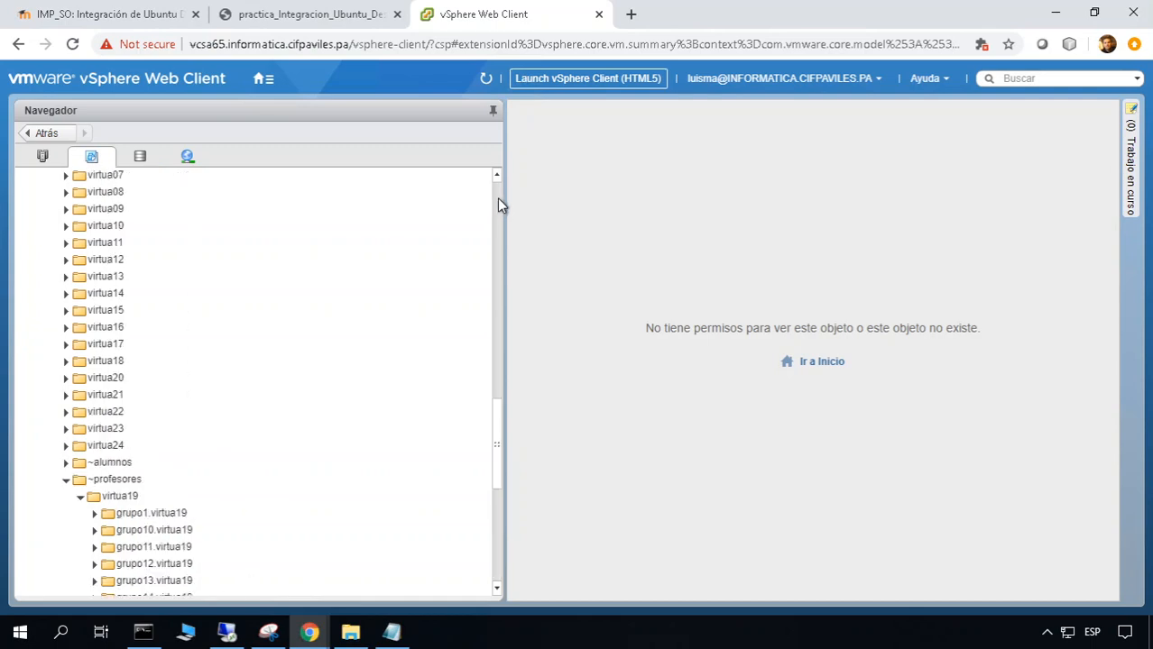
{"action": "left_click", "coordinate": [497, 198]}
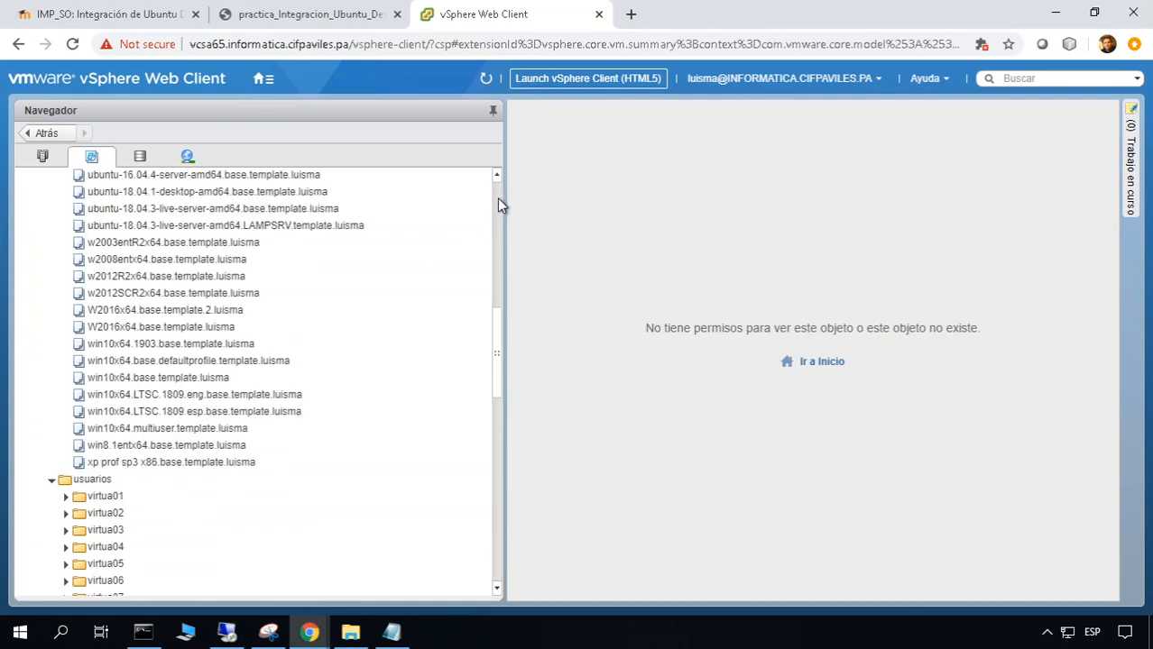
{"action": "left_click", "coordinate": [366, 259]}
{"action": "left_click", "coordinate": [225, 208]}
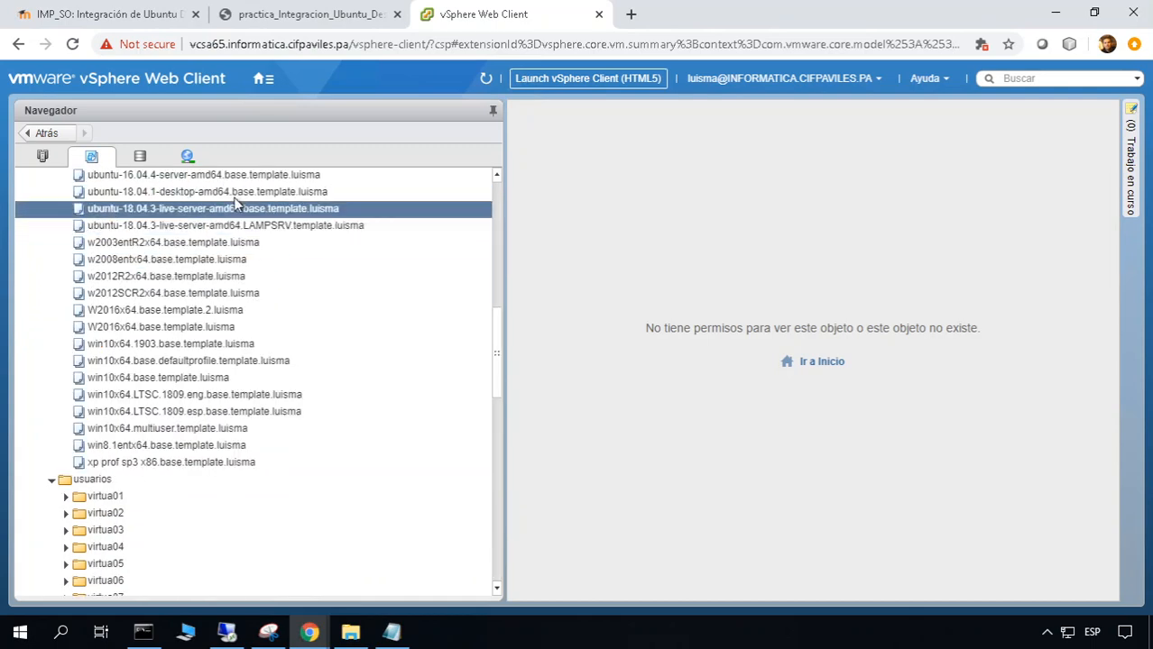
{"action": "left_click", "coordinate": [223, 193]}
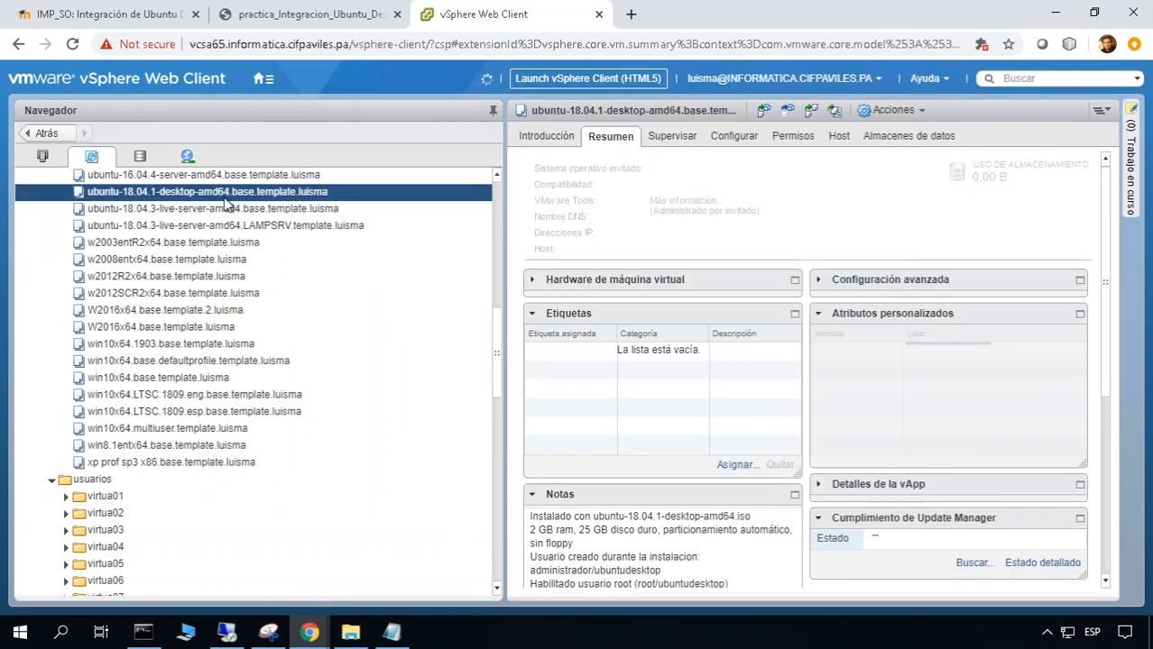
{"action": "left_click", "coordinate": [341, 9]}
{"action": "scroll", "coordinate": [704, 267], "scroll_direction": "down", "scroll_amount": 3}
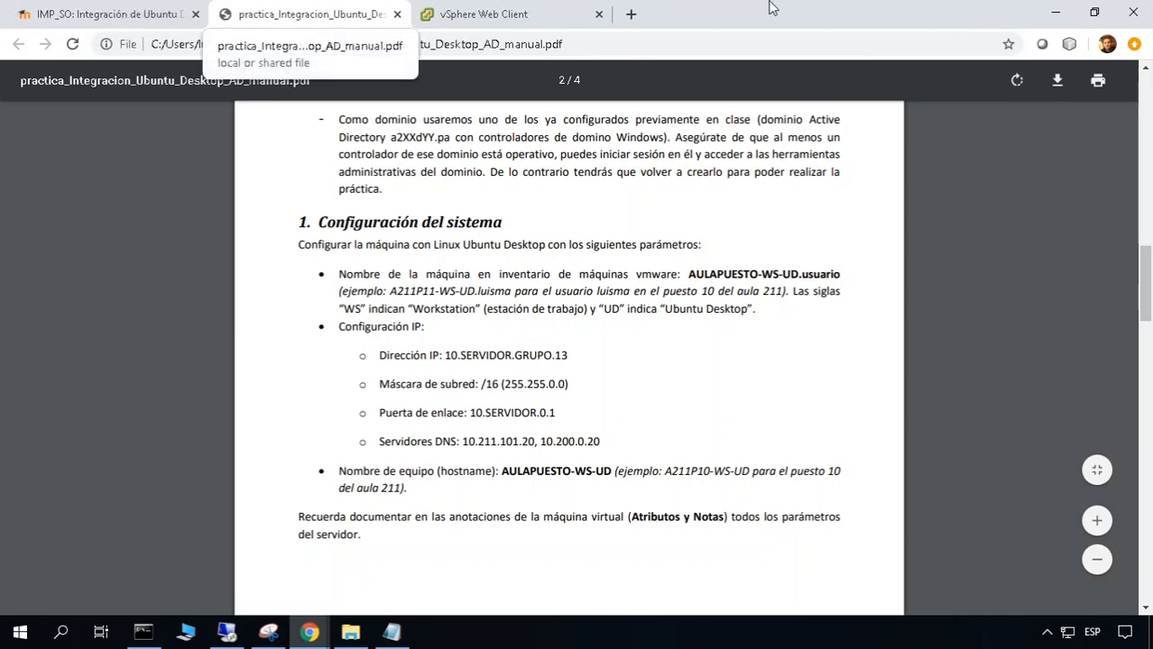
{"action": "left_click", "coordinate": [469, 14]}
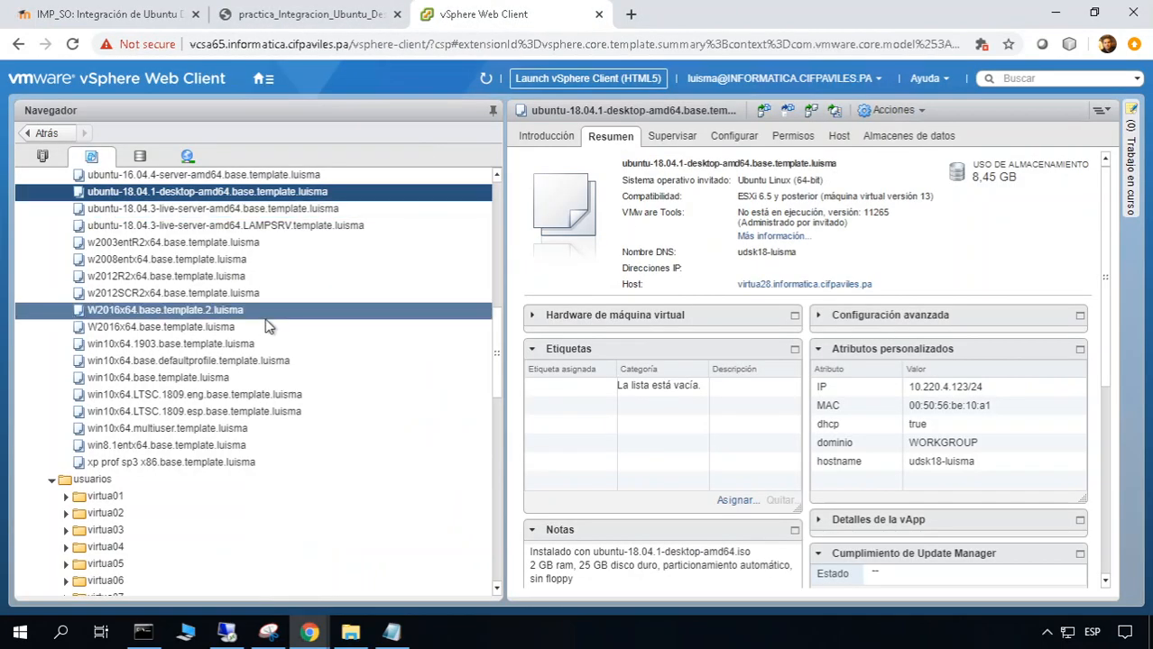
{"action": "right_click", "coordinate": [292, 193]}
{"action": "left_click", "coordinate": [338, 220]}
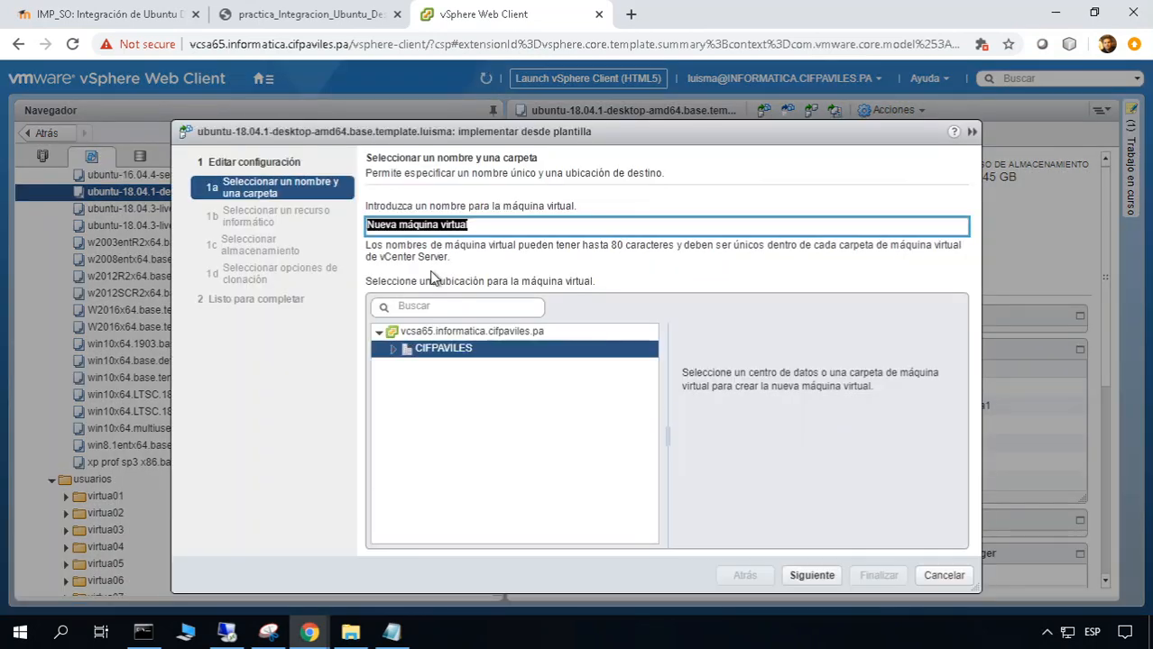
Name the new virtual machine A211P10-WS-UD.luisma
{"action": "type", "text": "S"}
{"action": "type", "text": "2"}
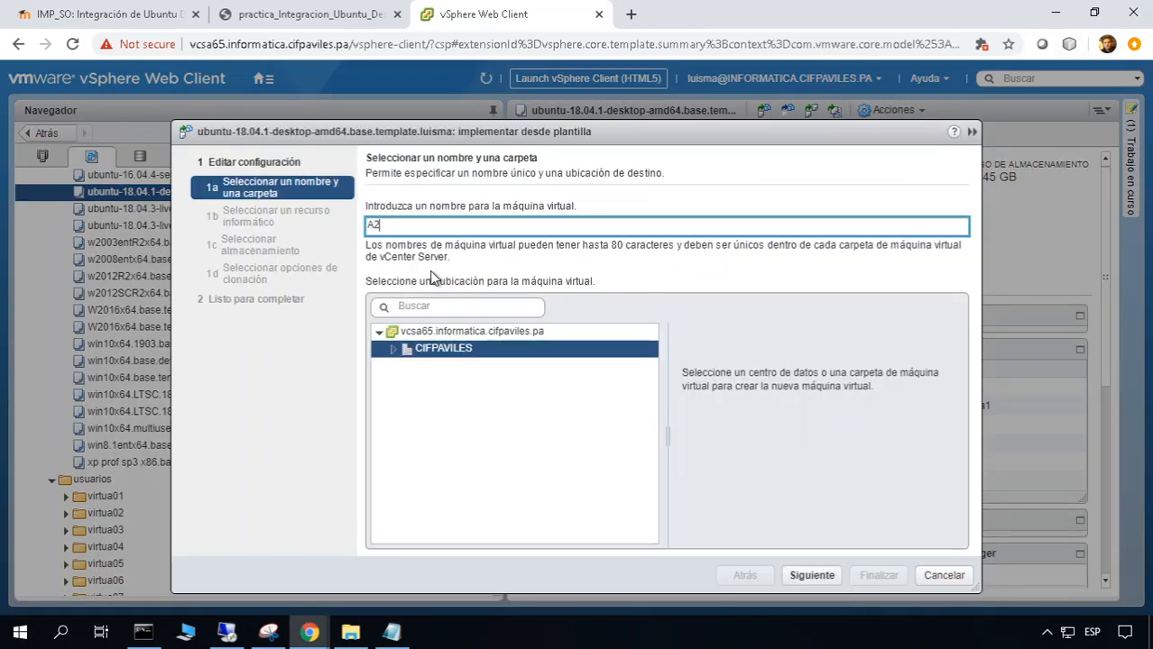
{"action": "type", "text": "11P10-WS-UD"}
{"action": "key", "text": "BackSpace"}
{"action": "key", "text": "BackSpace"}
{"action": "type", "text": "ma"}
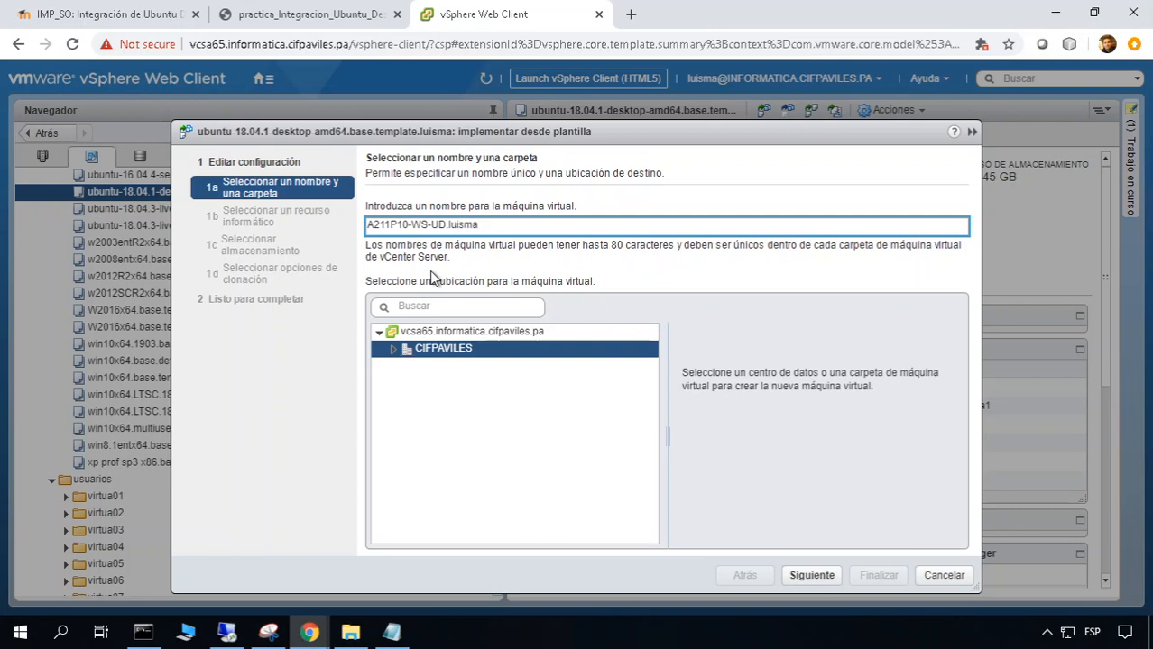
Expand CIFPAVILES > usuarios > ~profesores in the wizard's folder tree
{"action": "left_click", "coordinate": [393, 350]}
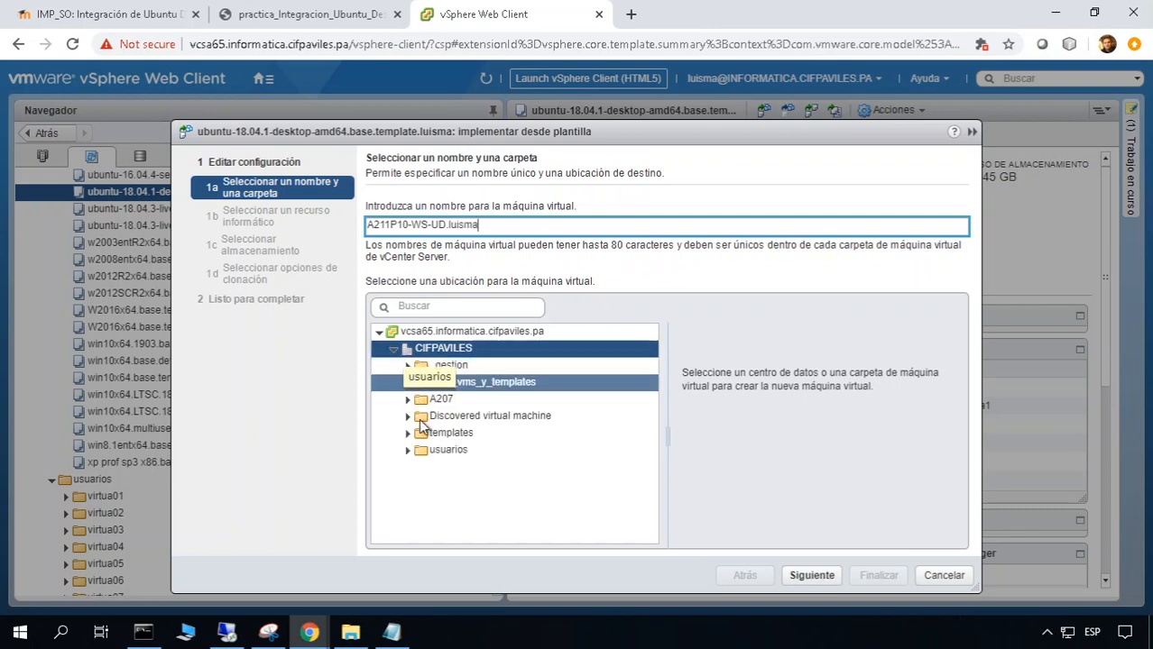
{"action": "left_click", "coordinate": [409, 450]}
{"action": "scroll", "coordinate": [415, 460], "scroll_direction": "down", "scroll_amount": 7}
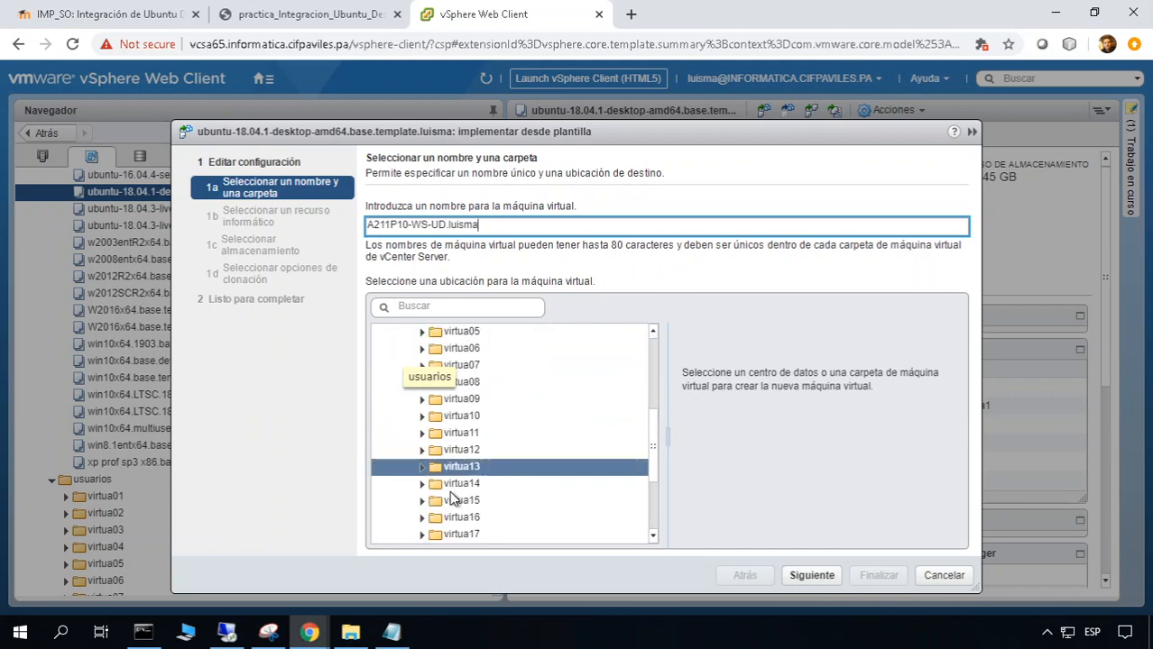
{"action": "left_click", "coordinate": [451, 488]}
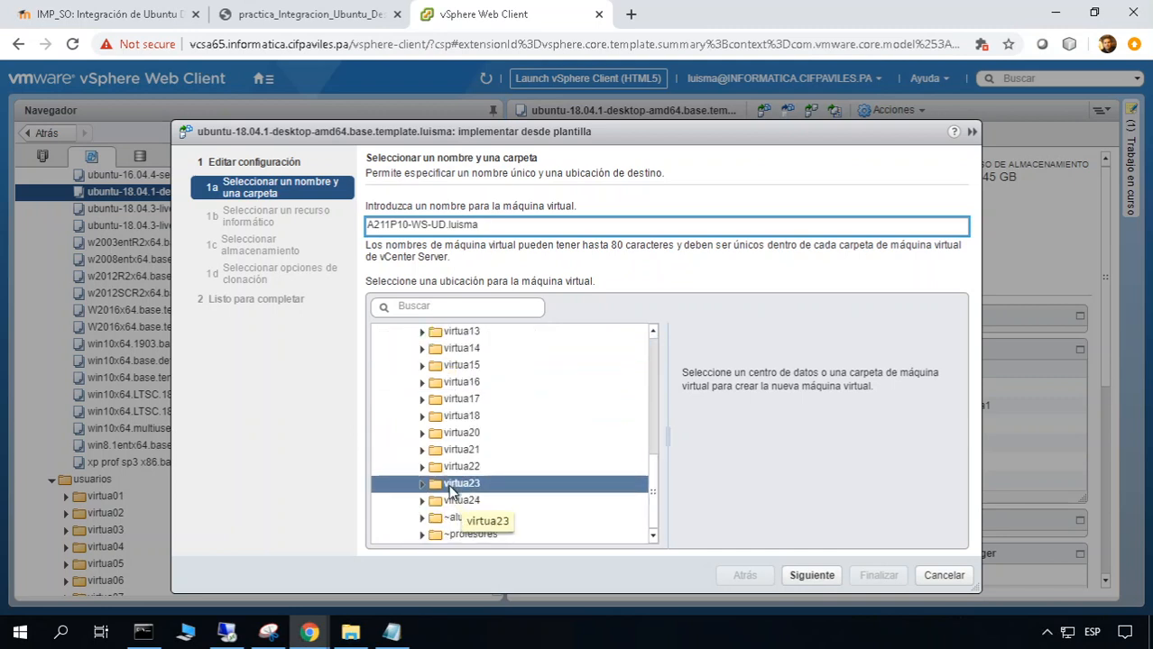
{"action": "left_click", "coordinate": [426, 534]}
{"action": "scroll", "coordinate": [426, 539], "scroll_direction": "down", "scroll_amount": 1}
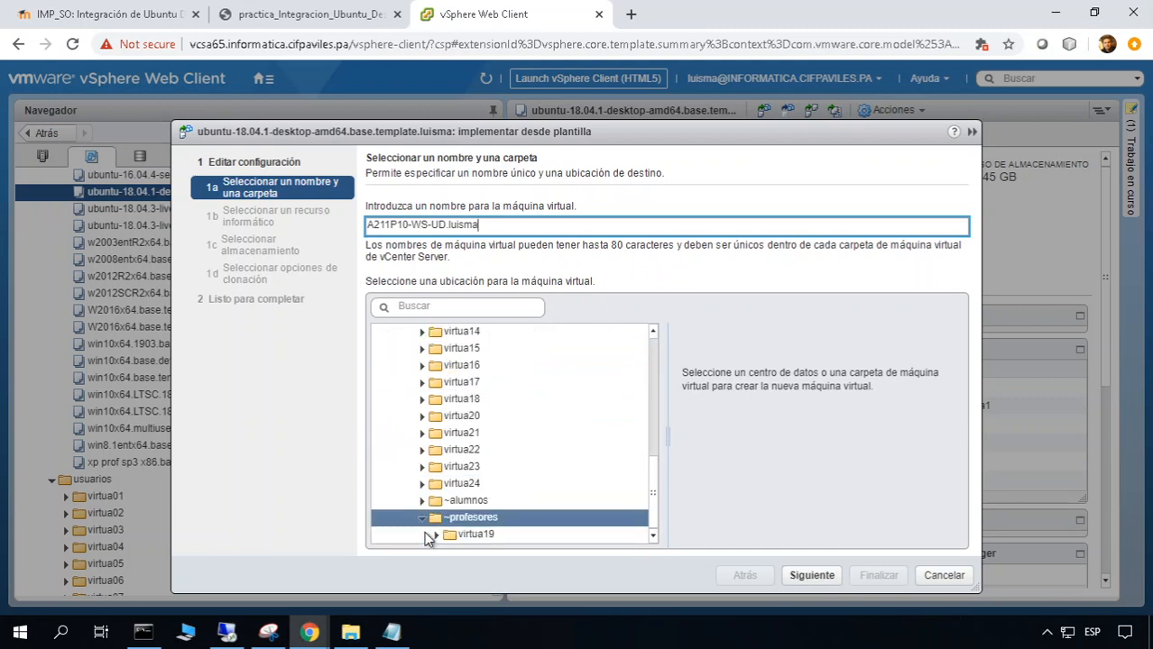
Choose dominio a211d10.pa under virtua19 > grupo9.virtua19 as the VM folder and continue
{"action": "left_click", "coordinate": [437, 536]}
{"action": "scroll", "coordinate": [488, 540], "scroll_direction": "down", "scroll_amount": 5}
{"action": "scroll", "coordinate": [488, 540], "scroll_direction": "down", "scroll_amount": 4}
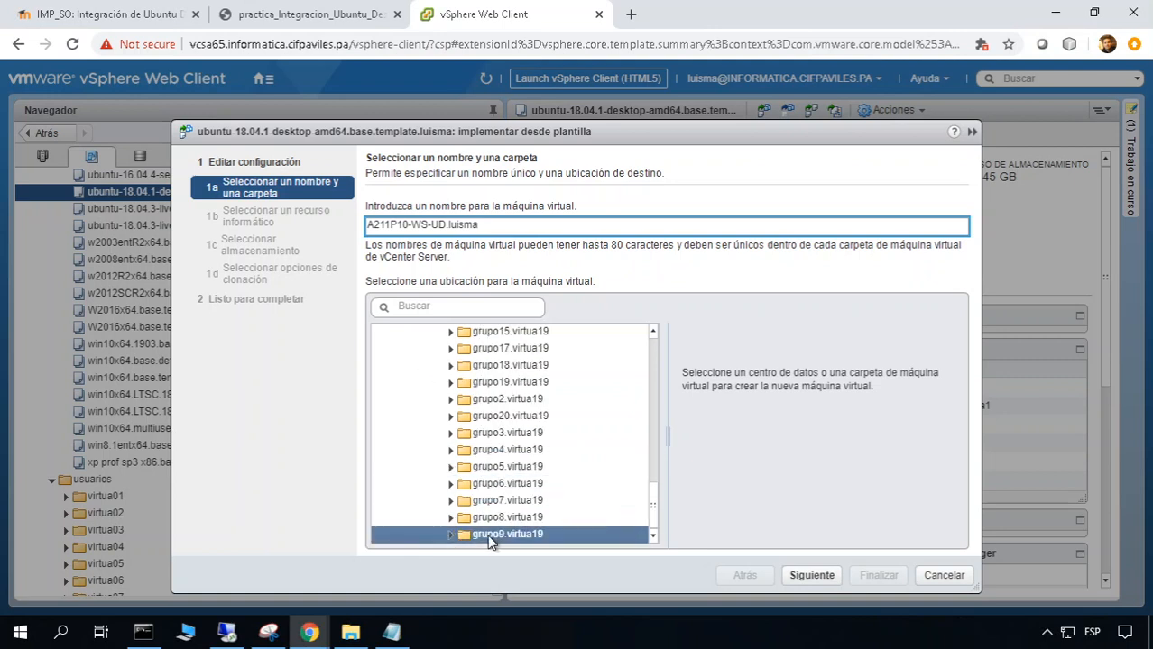
{"action": "left_click", "coordinate": [460, 536]}
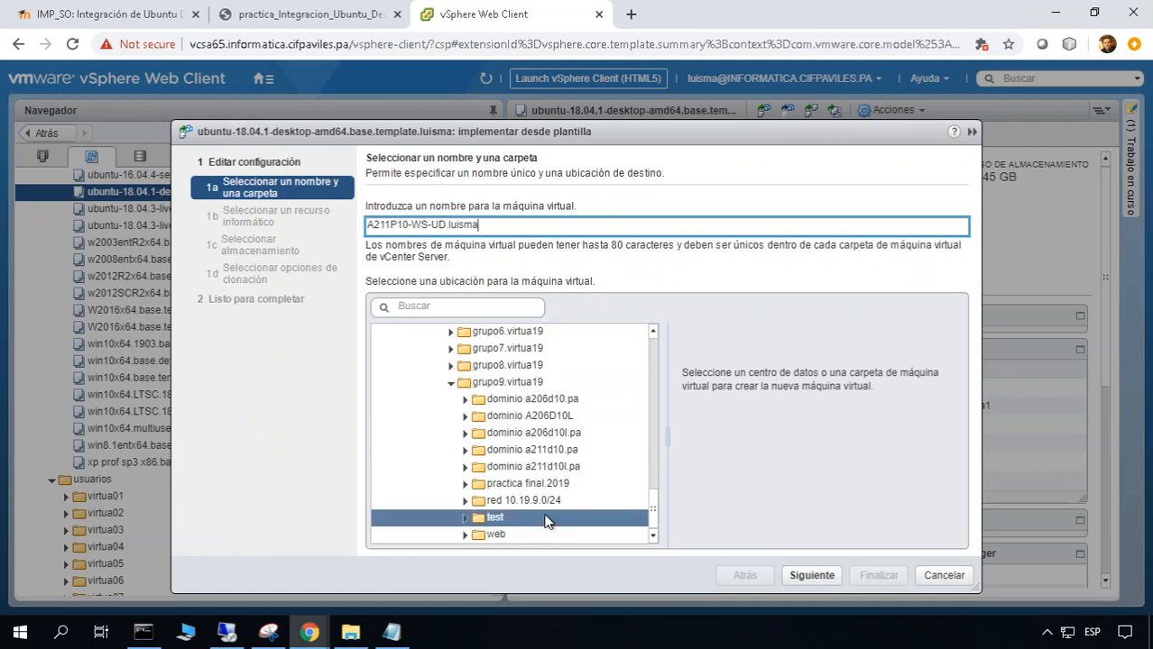
{"action": "left_click", "coordinate": [552, 449]}
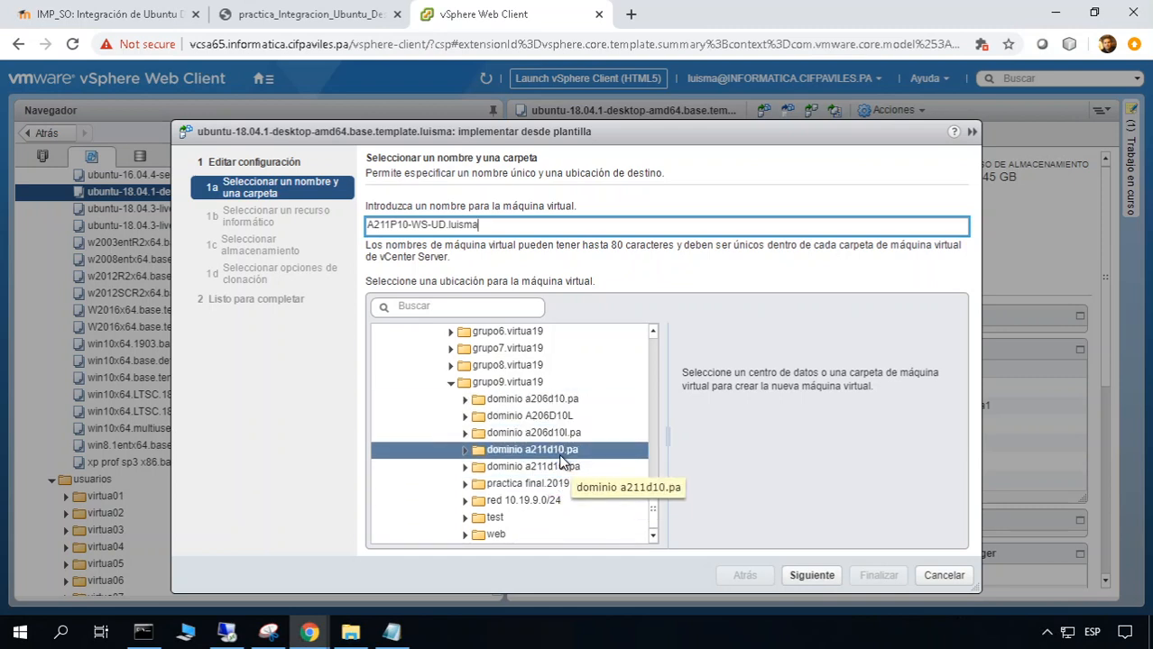
{"action": "left_click", "coordinate": [560, 455]}
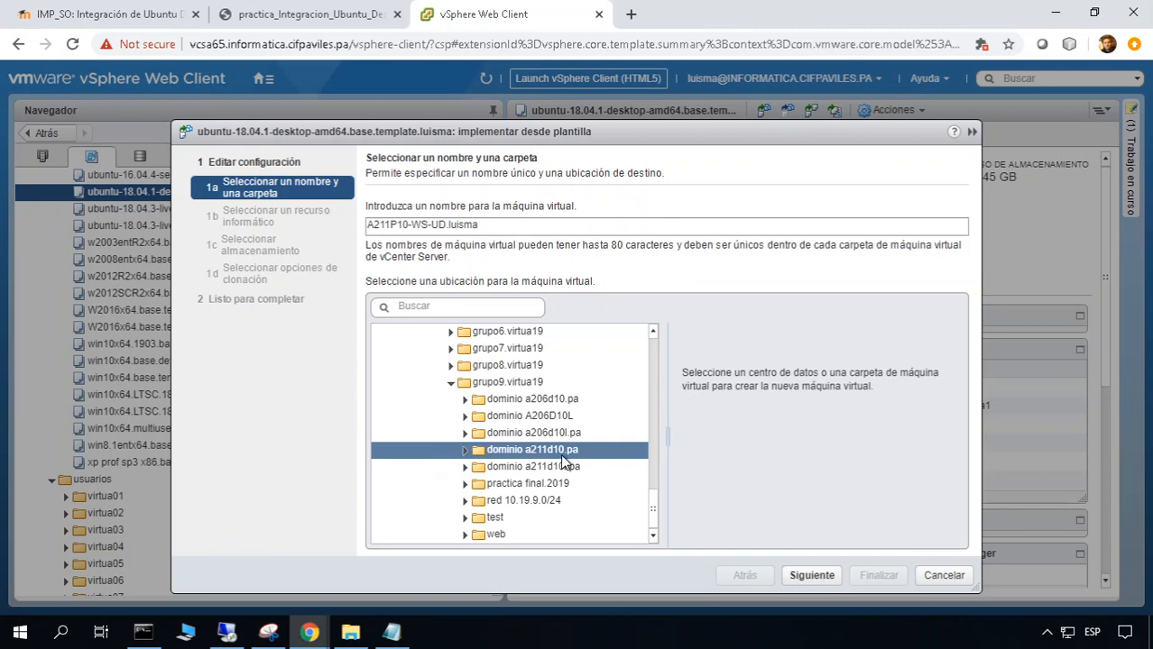
{"action": "left_click", "coordinate": [807, 574]}
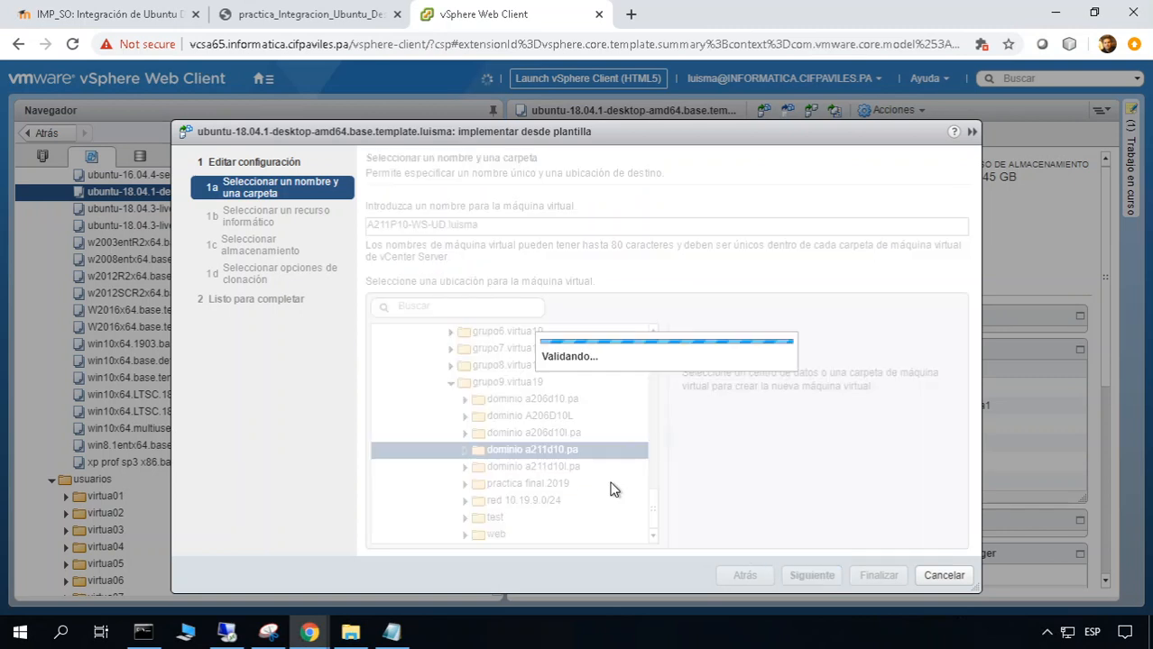
Select host virtua19 under A211 > usuarios > profesores as the compute resource
{"action": "left_click", "coordinate": [404, 279]}
{"action": "left_click", "coordinate": [394, 300]}
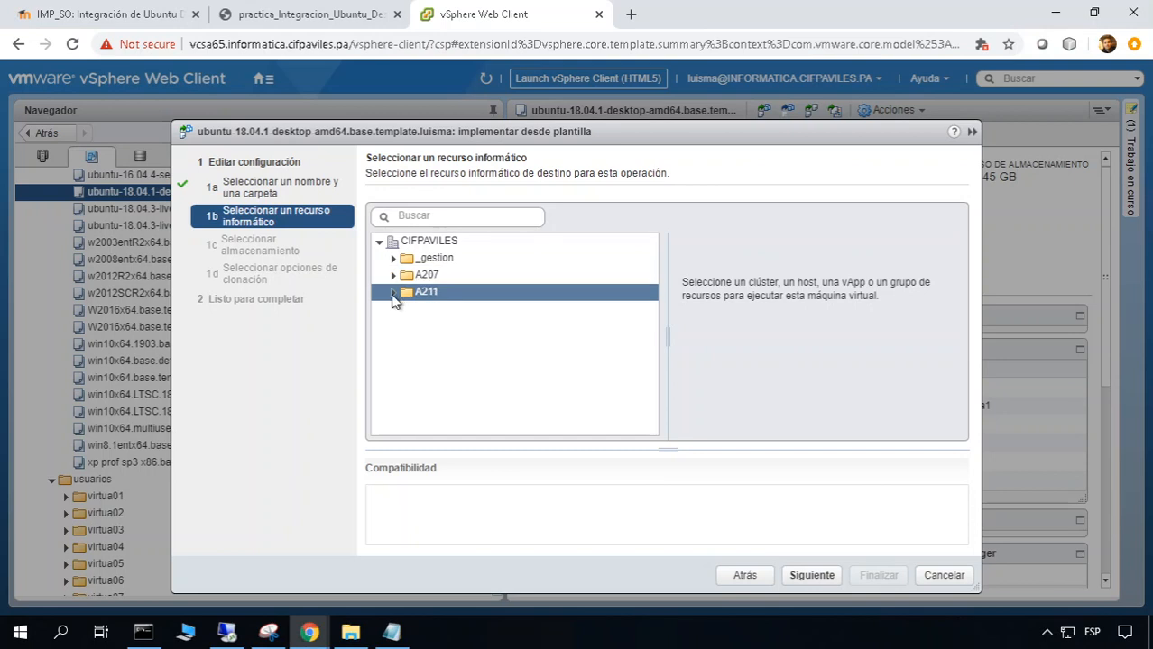
{"action": "left_click", "coordinate": [394, 296]}
{"action": "left_click", "coordinate": [410, 313]}
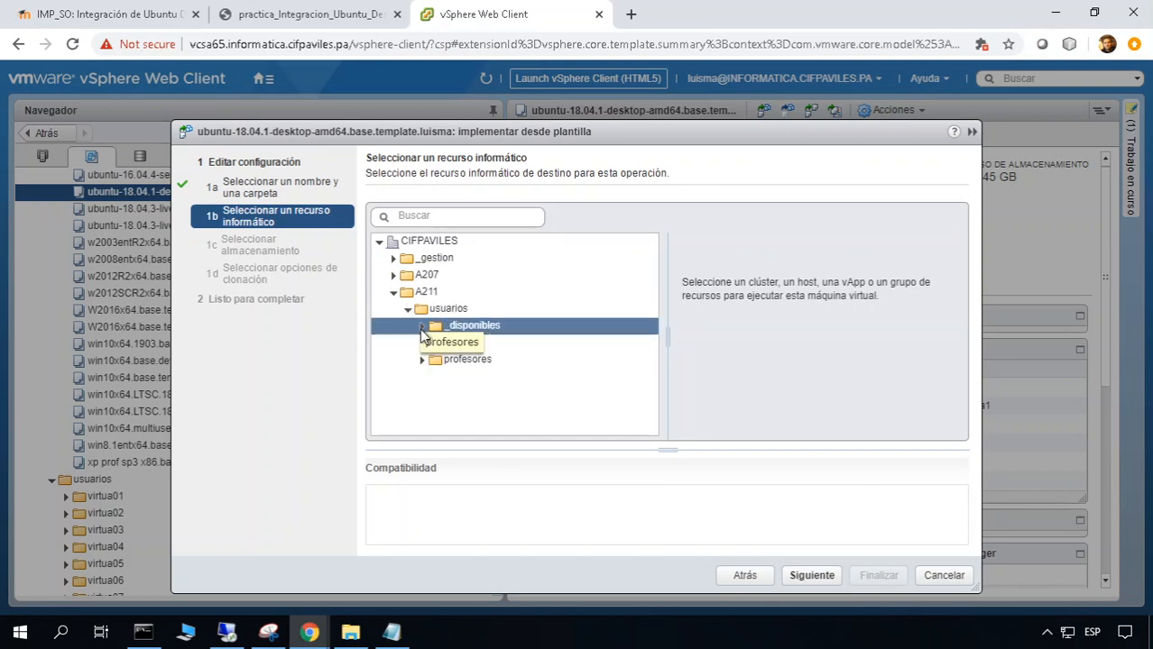
{"action": "left_click", "coordinate": [422, 359]}
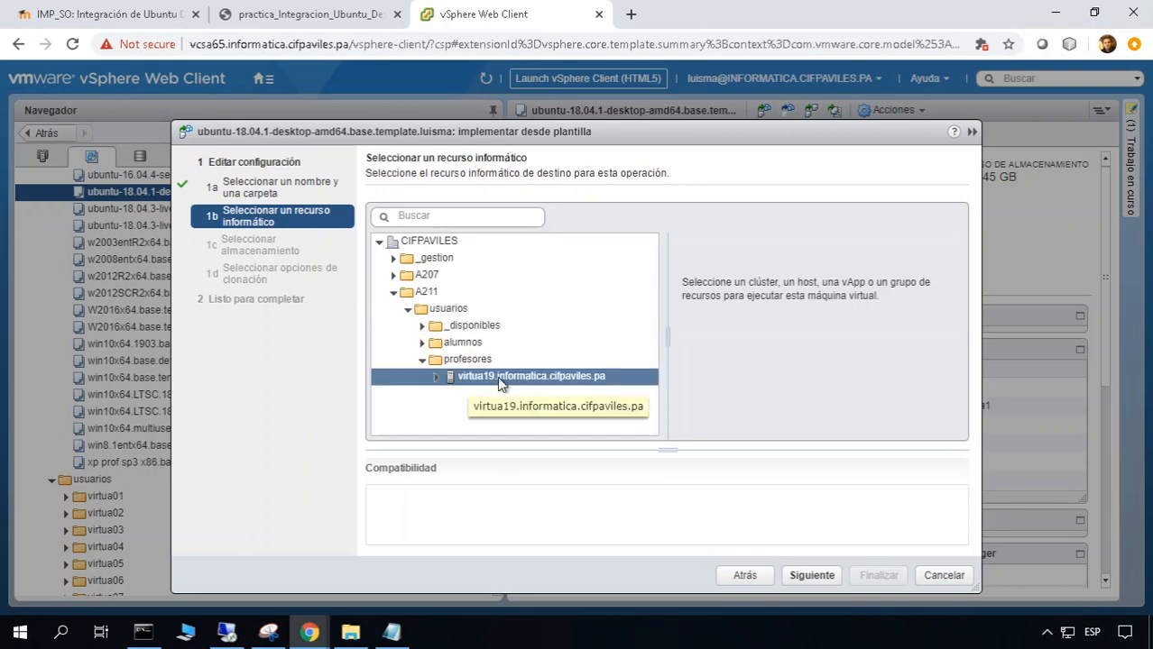
{"action": "left_click", "coordinate": [499, 379]}
{"action": "left_click", "coordinate": [811, 576]}
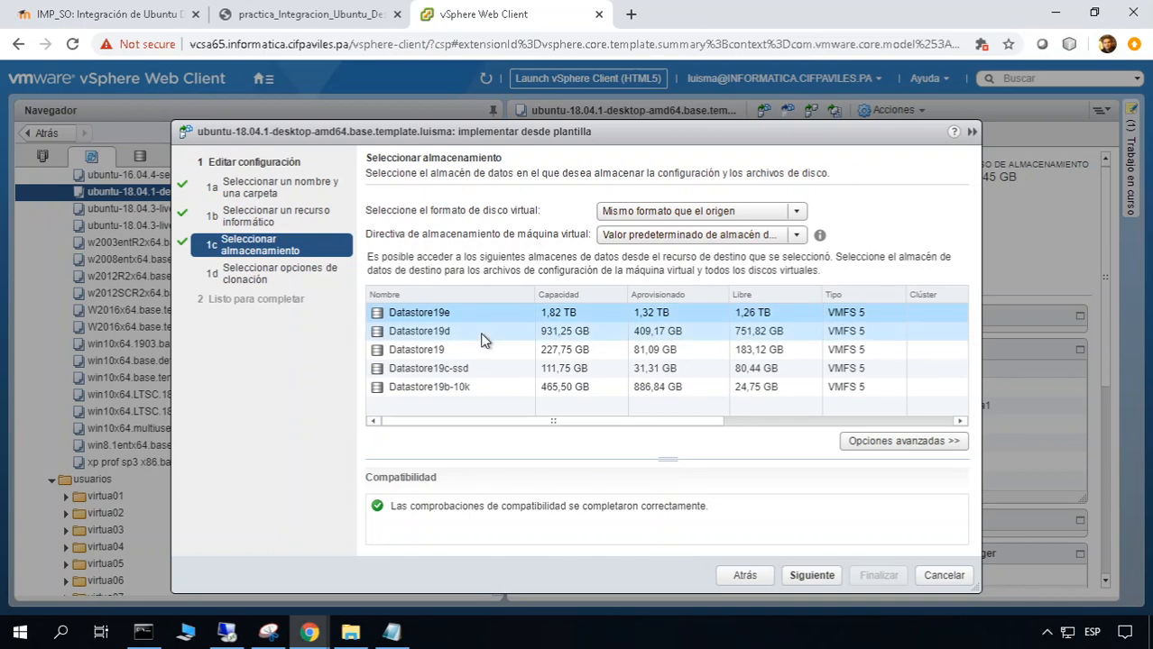
Put the VM's disks on Datastore19d and finish the deployment
{"action": "left_click", "coordinate": [653, 333]}
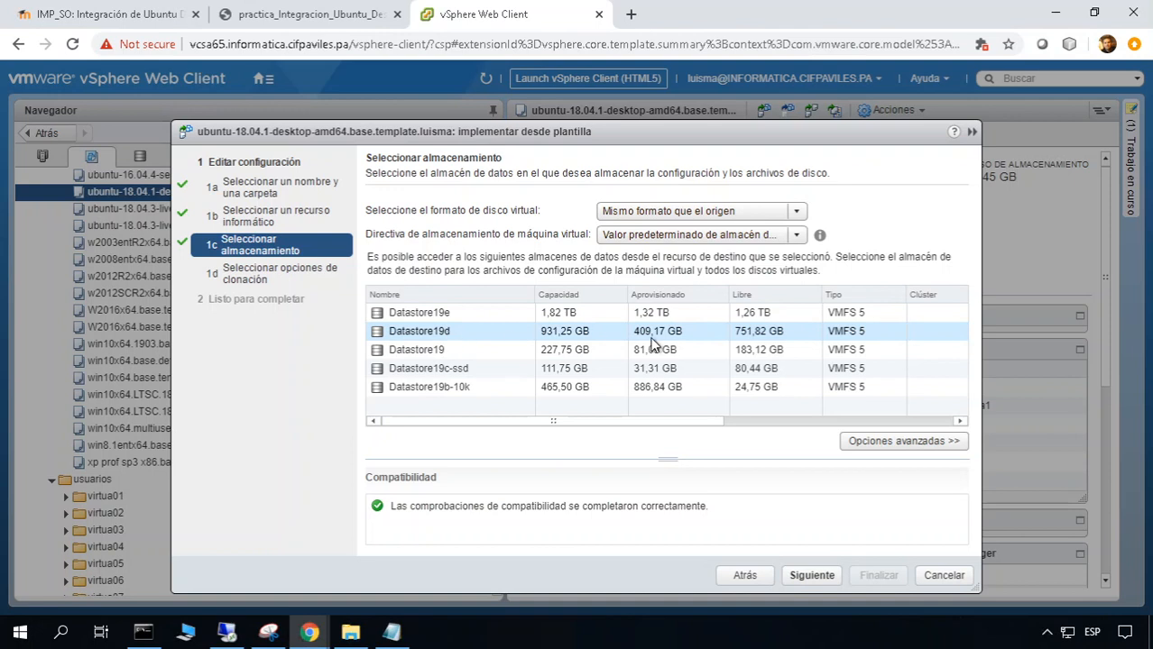
{"action": "left_click", "coordinate": [808, 575]}
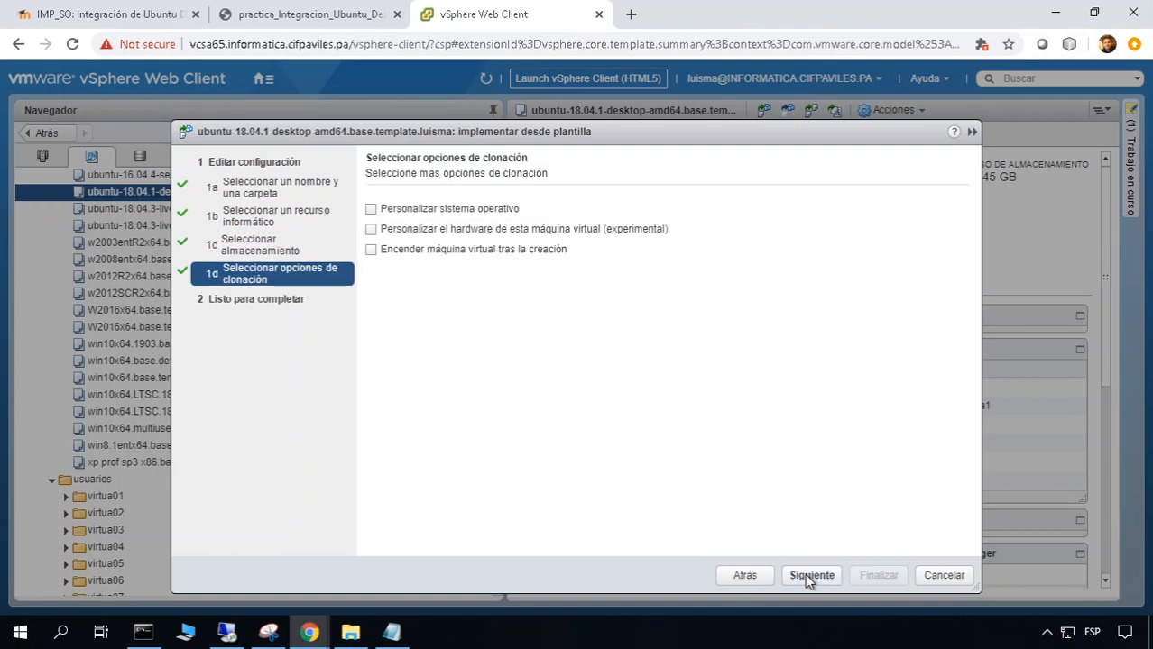
{"action": "left_click", "coordinate": [809, 576]}
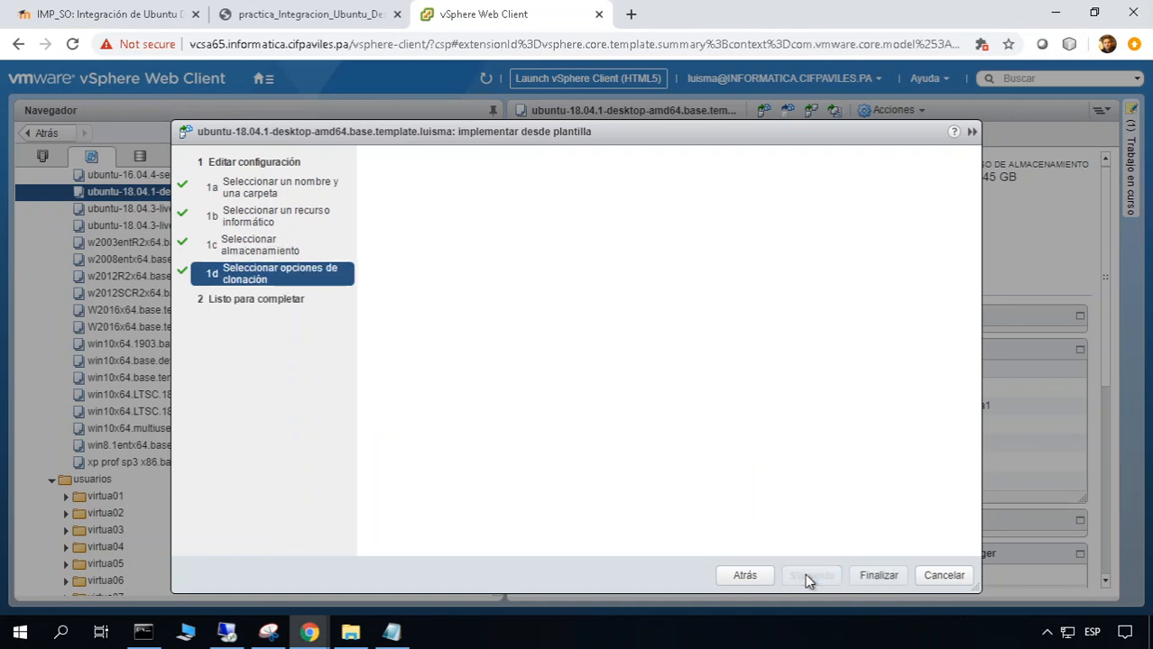
{"action": "left_click", "coordinate": [875, 578]}
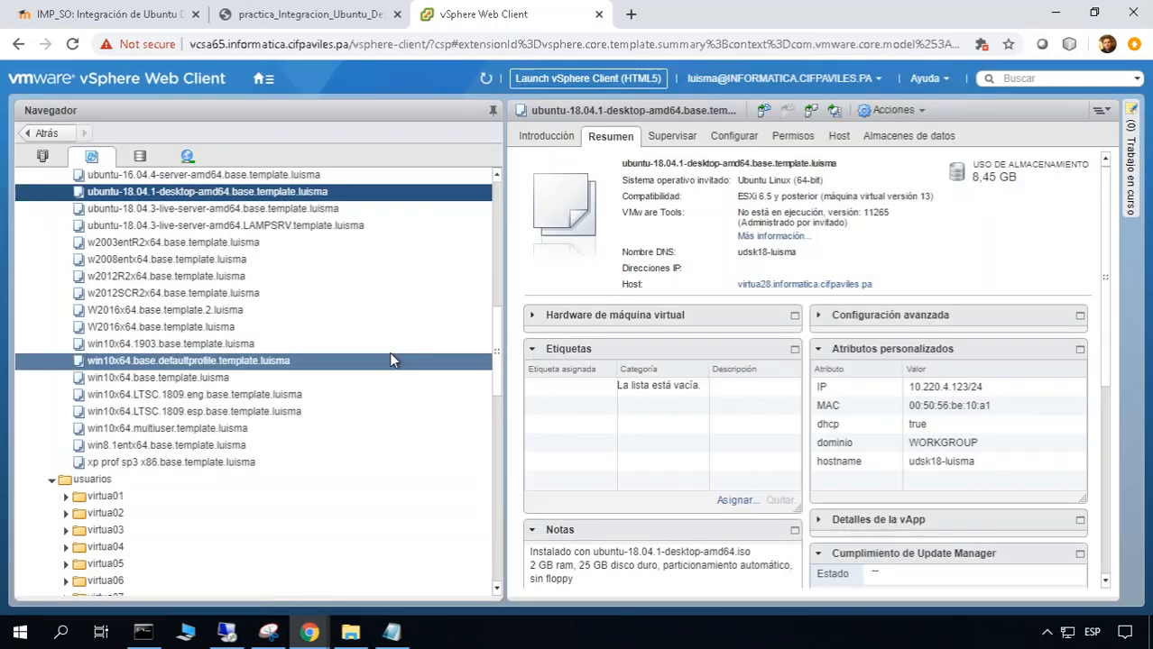
Open A211P10-WS-UD.luisma and edit its custom attributes, starting with the IP value
{"action": "left_click", "coordinate": [498, 515]}
{"action": "left_click", "coordinate": [499, 535]}
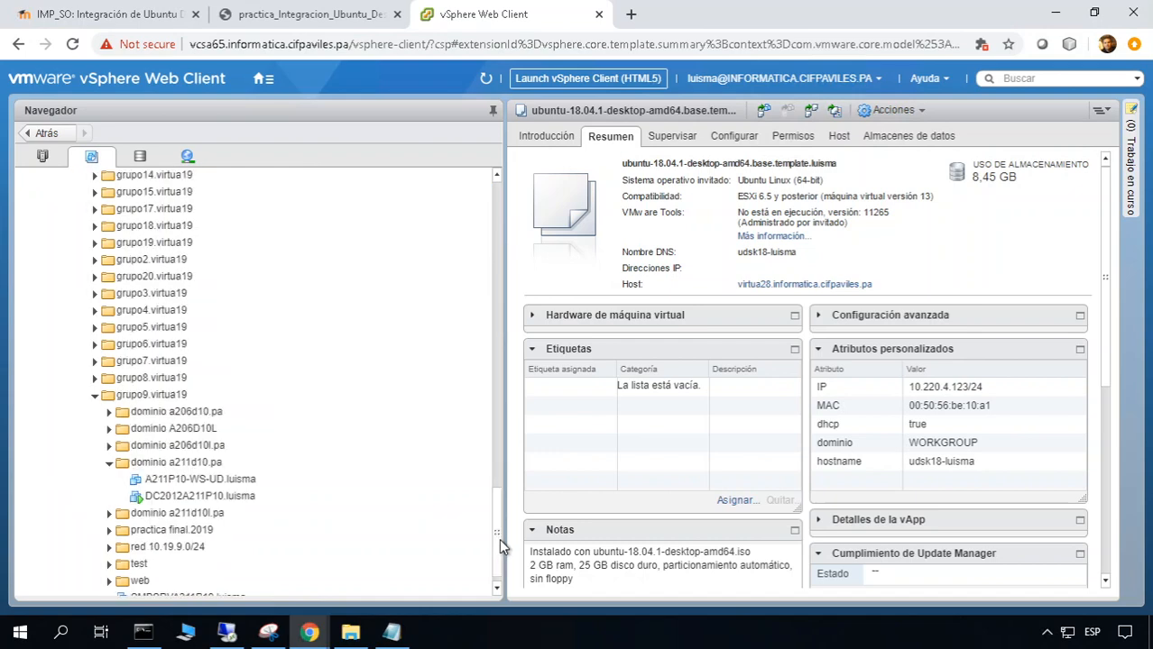
{"action": "left_click", "coordinate": [271, 482]}
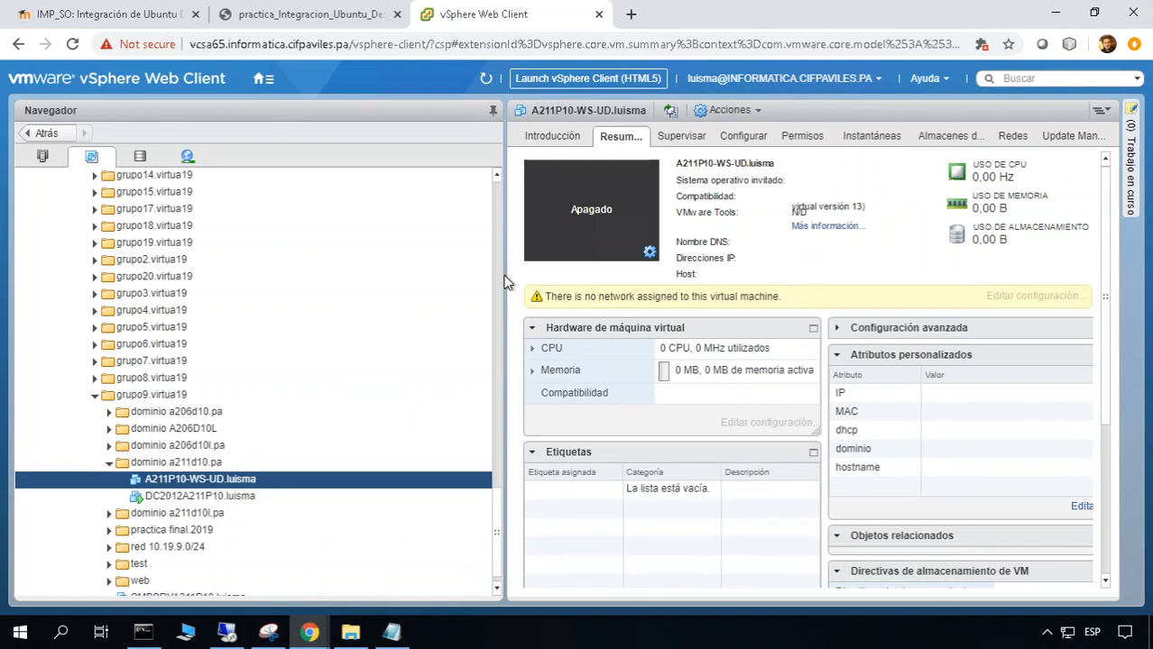
{"action": "left_click_drag", "start_coordinate": [503, 280], "coordinate": [362, 279]}
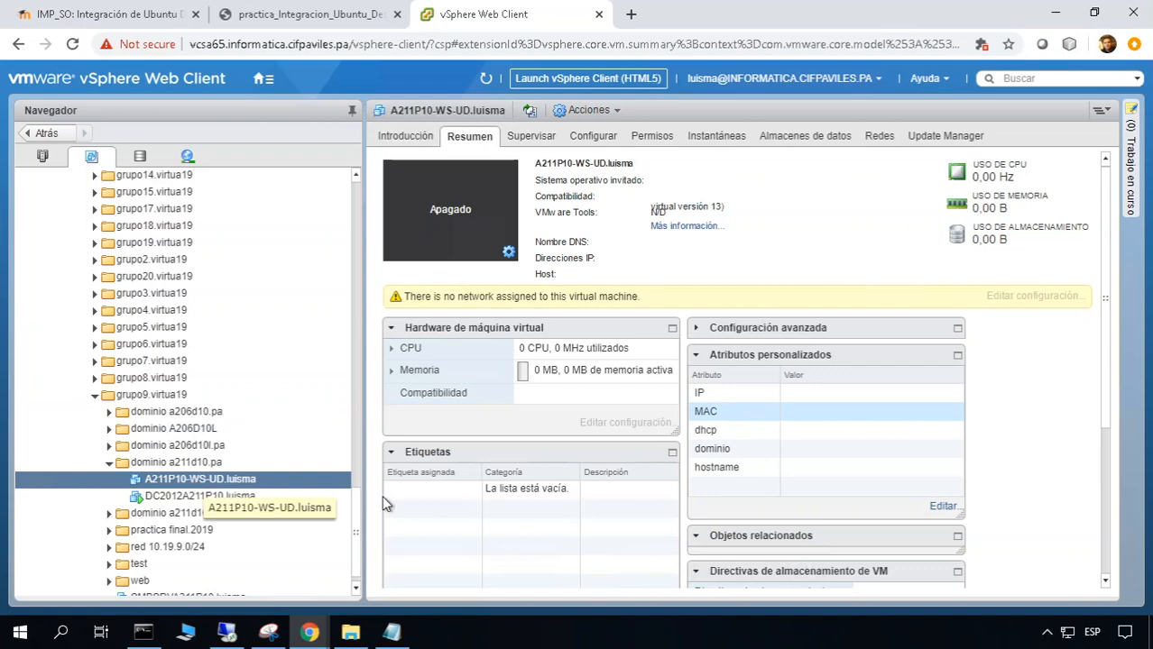
{"action": "left_click", "coordinate": [940, 509]}
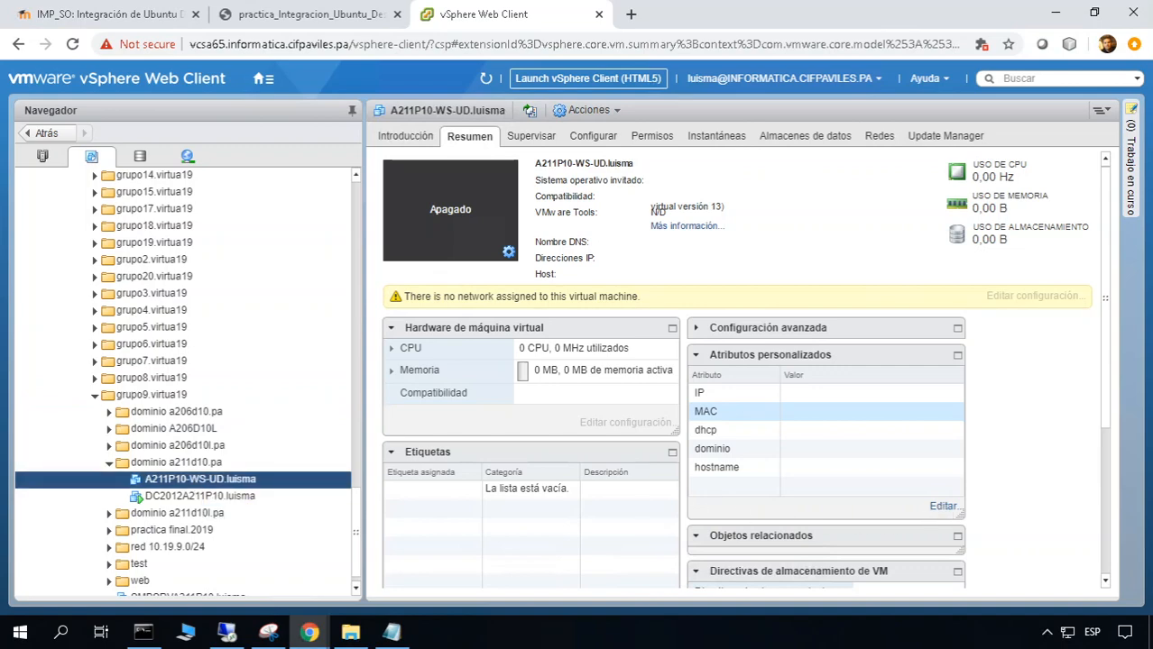
{"action": "left_click", "coordinate": [515, 183]}
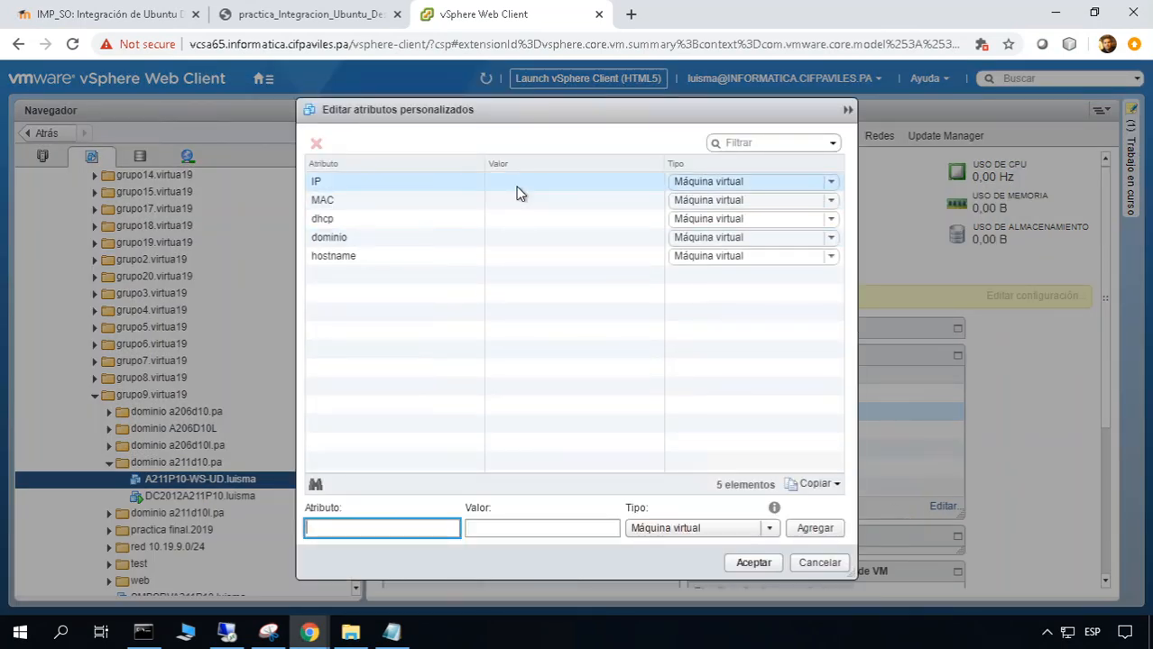
Enter IP 10.19.9.13/16 after checking the network settings in the practice PDF
{"action": "left_click", "coordinate": [316, 12]}
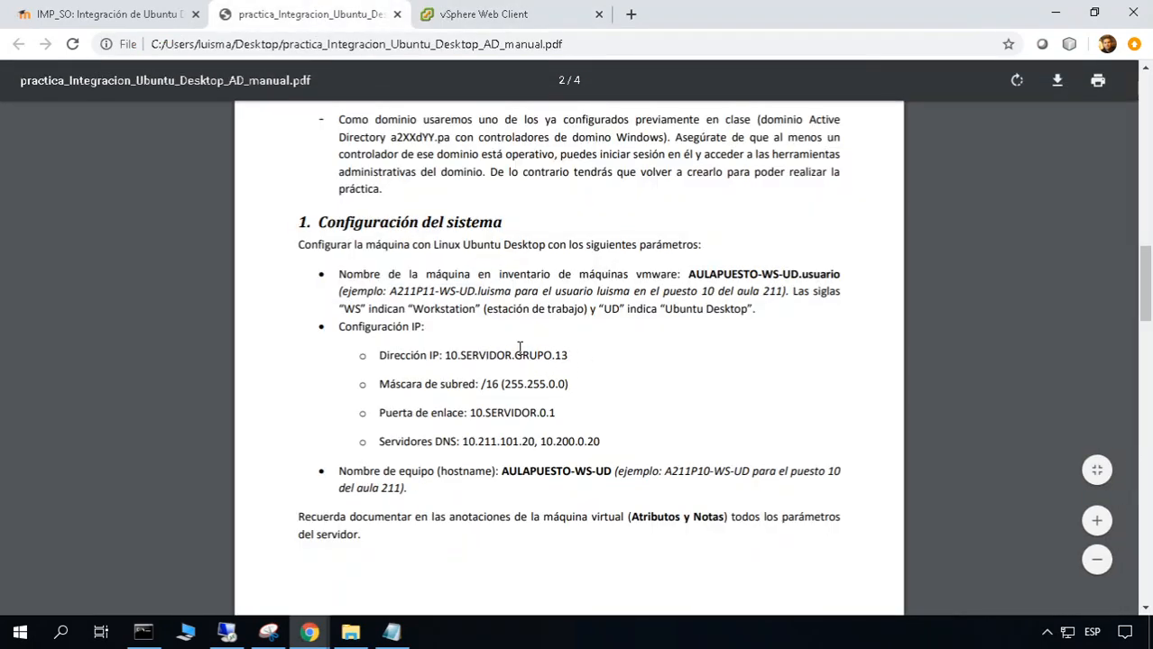
{"action": "left_click", "coordinate": [462, 12]}
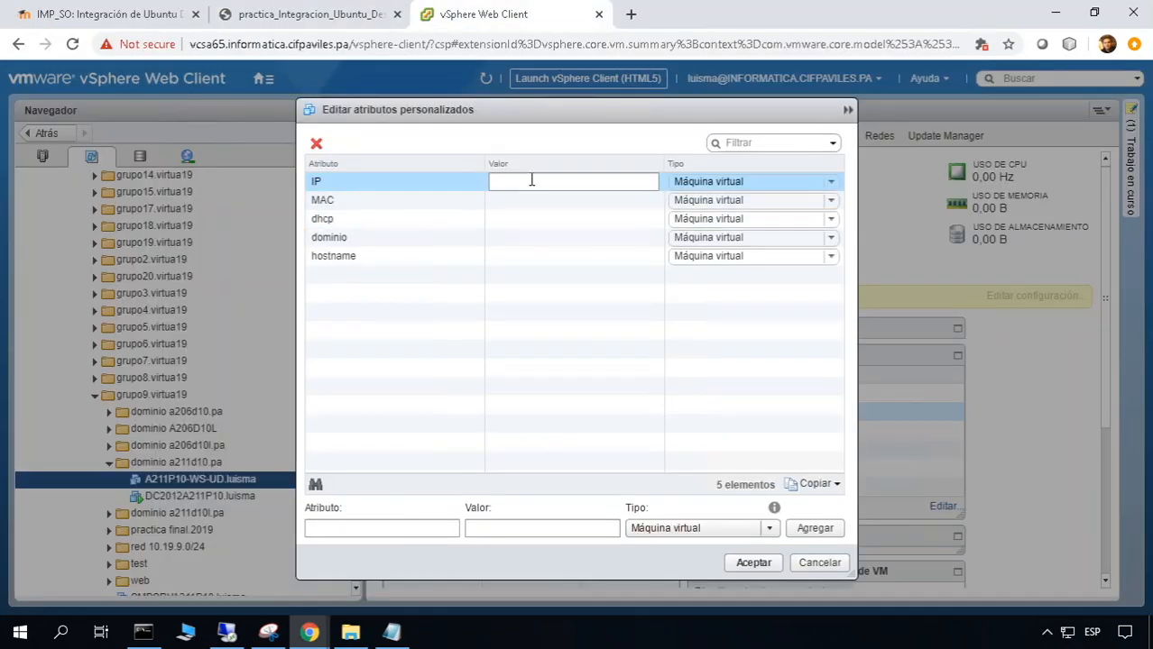
{"action": "left_click", "coordinate": [532, 179]}
{"action": "type", "text": "10.19.9.13/16"}
{"action": "left_click", "coordinate": [525, 199]}
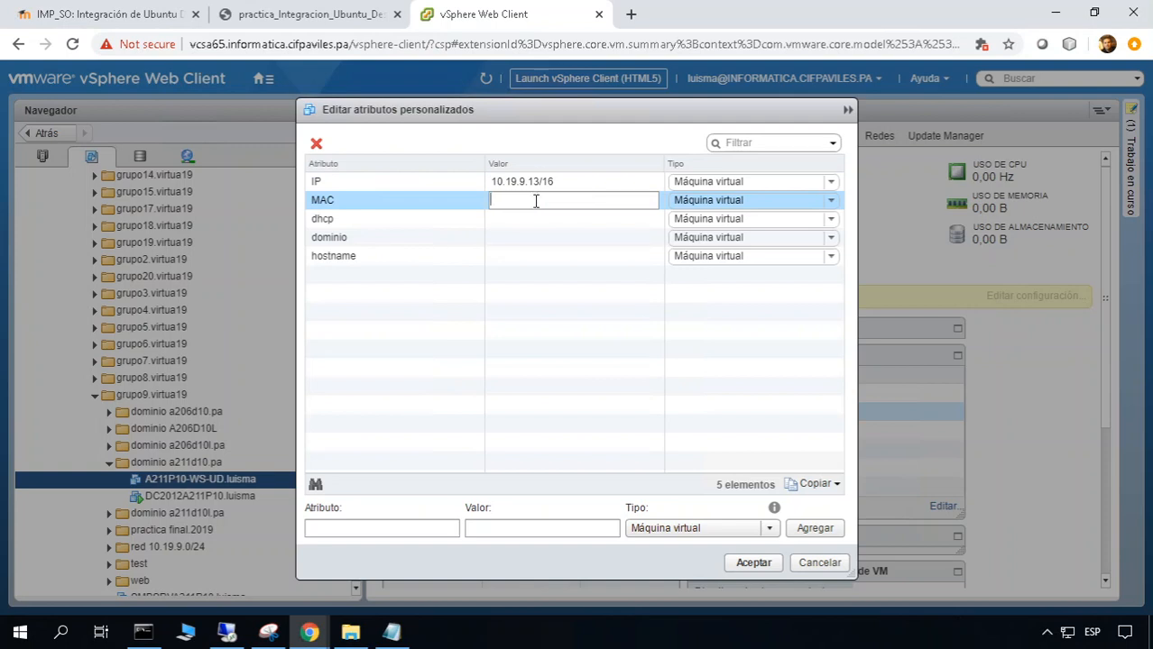
Set dhcp false, dominio a211d10.pa and hostname A211P10-WS-UD.a211d10.pa, leaving MAC empty
{"action": "left_click", "coordinate": [522, 220]}
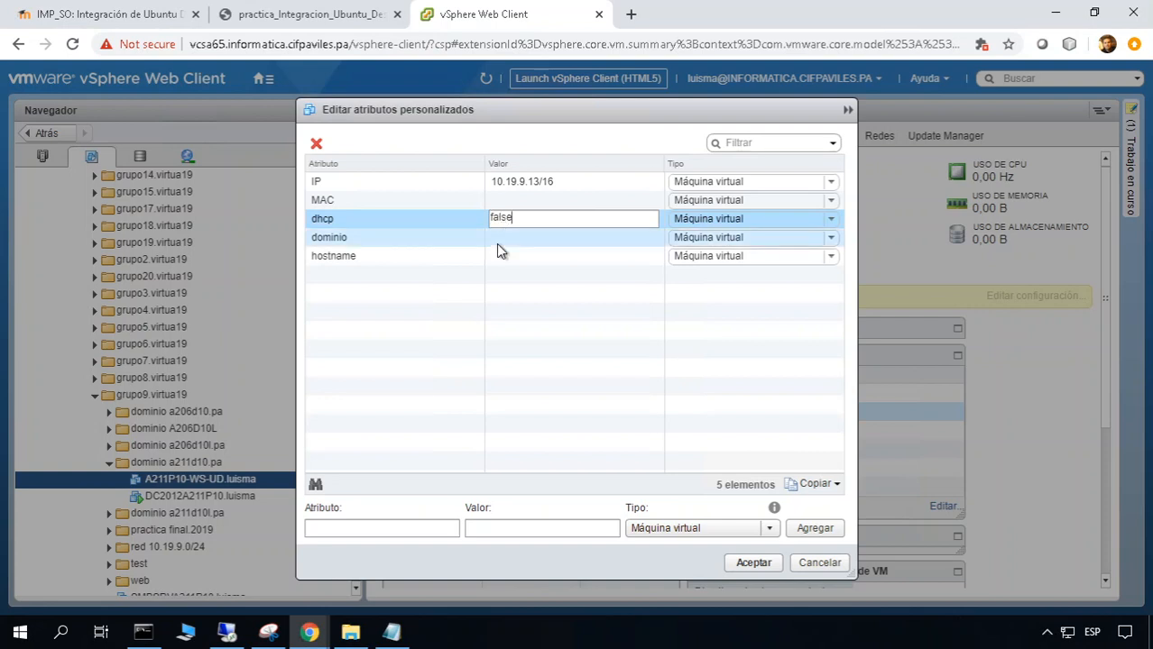
{"action": "left_click", "coordinate": [496, 242]}
{"action": "type", "text": "a21"}
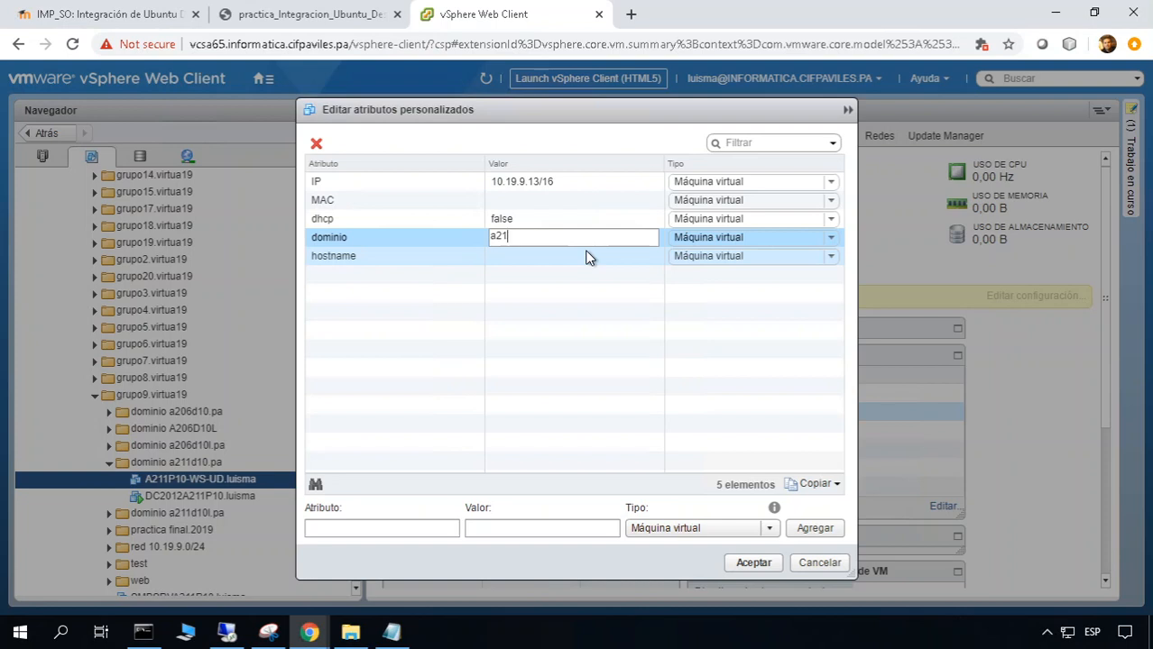
{"action": "type", "text": "11010.pa"}
{"action": "left_click", "coordinate": [538, 260]}
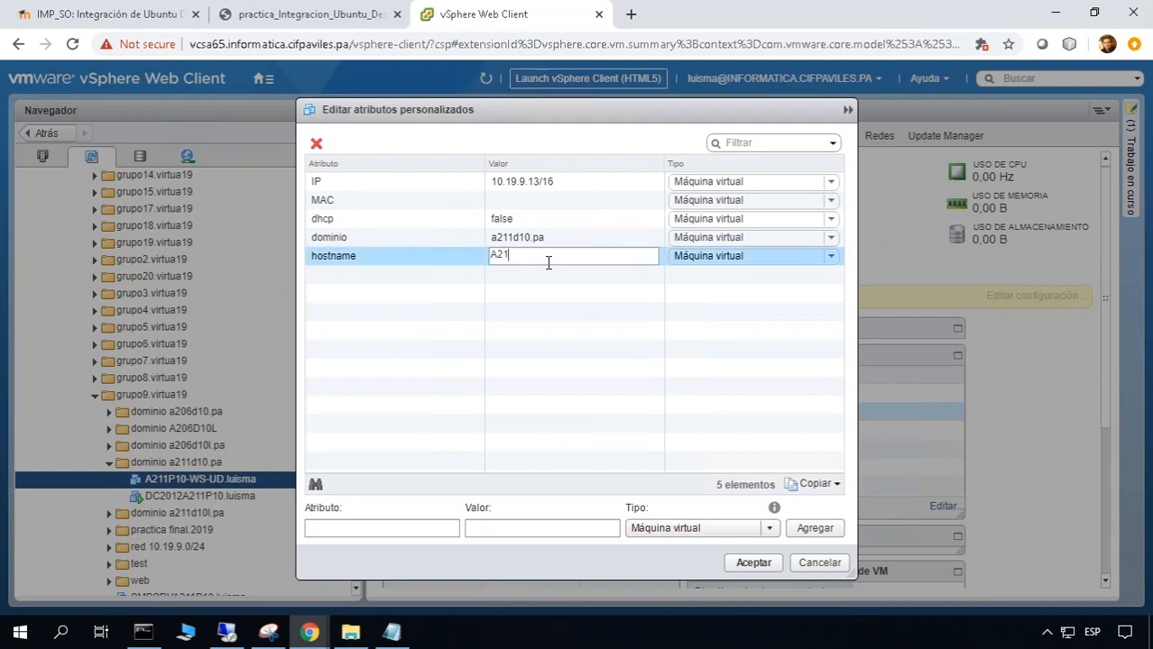
{"action": "type", "text": "A211P10-WS-UD.a211d10.pa"}
{"action": "left_click_drag", "start_coordinate": [576, 257], "coordinate": [631, 257]}
Confirm the custom attribute values with Aceptar and power on A211P10-WS-UD.luisma
{"action": "left_click", "coordinate": [634, 257]}
{"action": "left_click", "coordinate": [752, 561]}
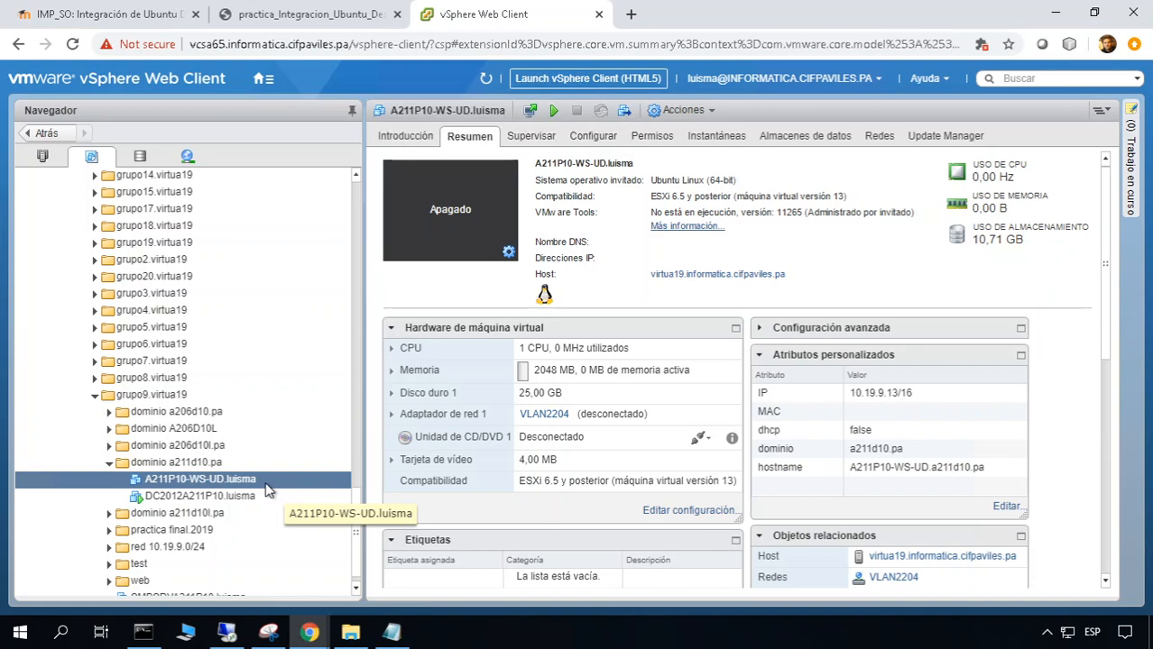
{"action": "left_click", "coordinate": [552, 112]}
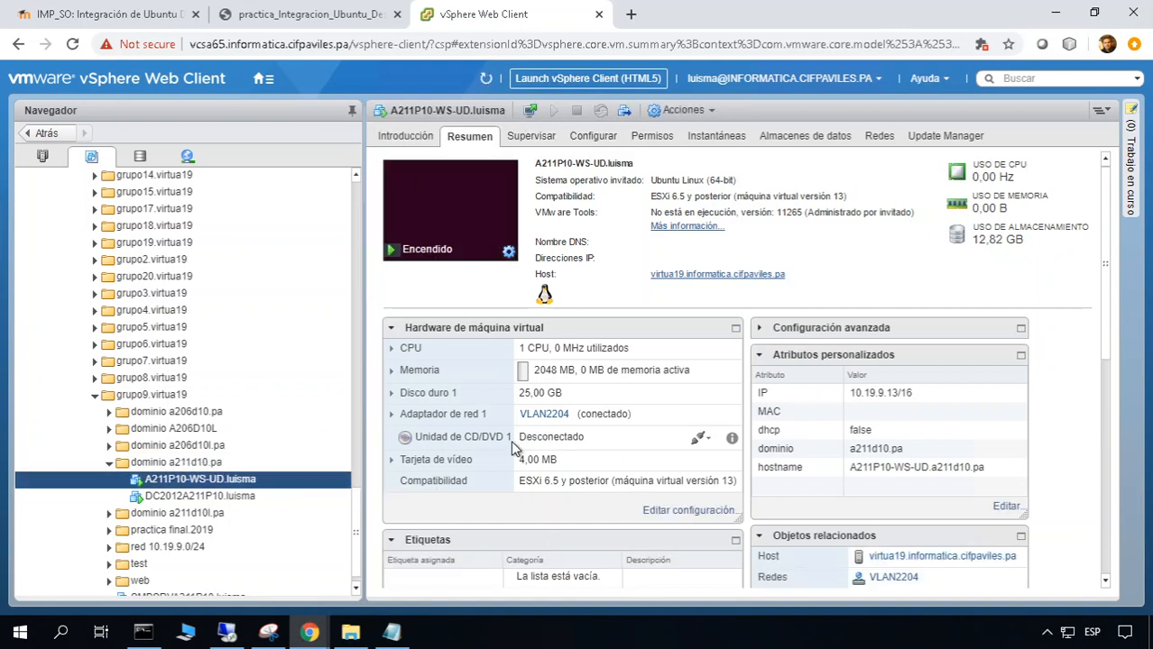
Switch network adapter 1 from VLAN2204 to red 10.19.0.0/16 and save the VM settings
{"action": "left_click", "coordinate": [667, 513]}
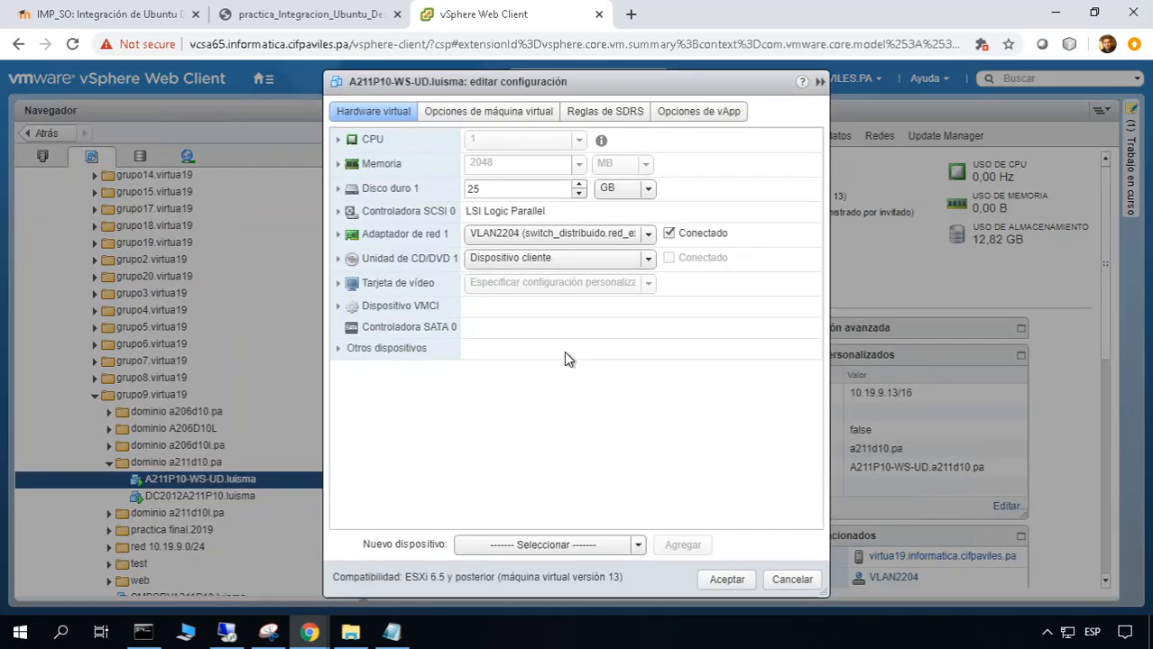
{"action": "left_click", "coordinate": [647, 234]}
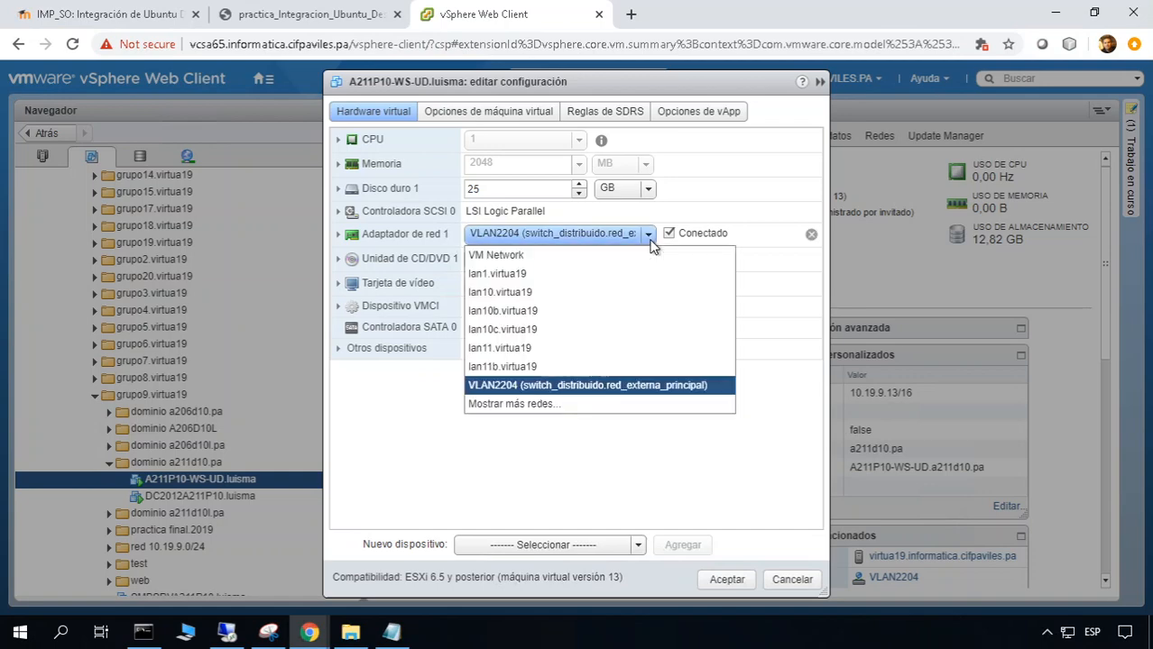
{"action": "left_click", "coordinate": [537, 411]}
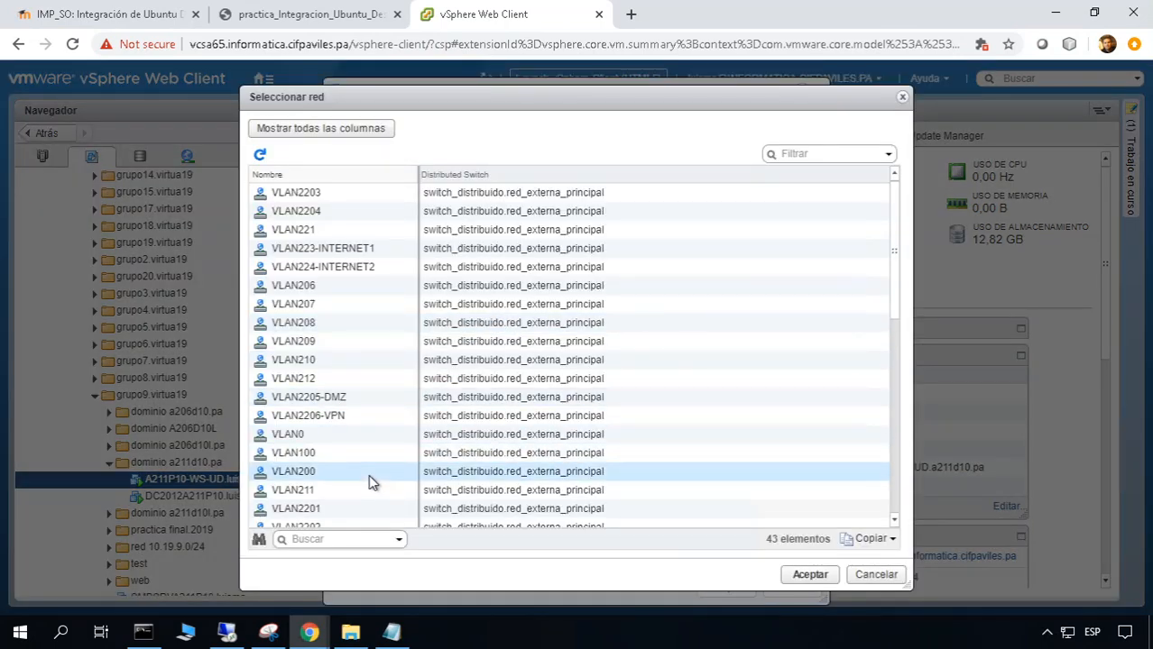
{"action": "scroll", "coordinate": [368, 478], "scroll_direction": "down", "scroll_amount": 6}
{"action": "scroll", "coordinate": [369, 476], "scroll_direction": "down", "scroll_amount": 3}
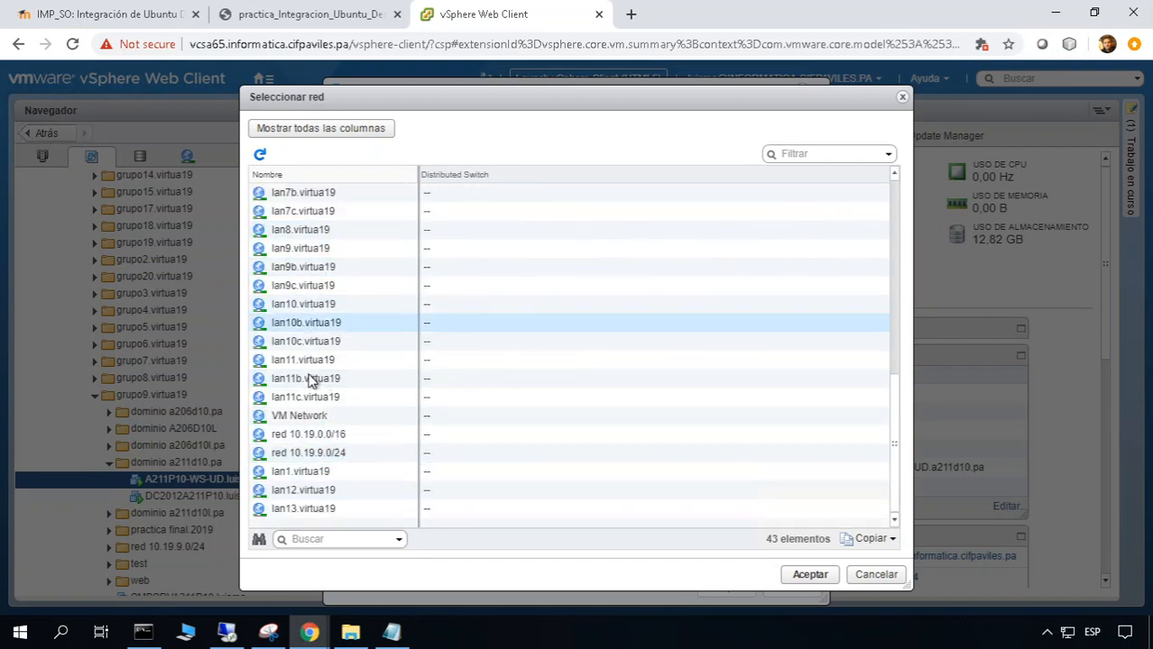
{"action": "left_click", "coordinate": [312, 438]}
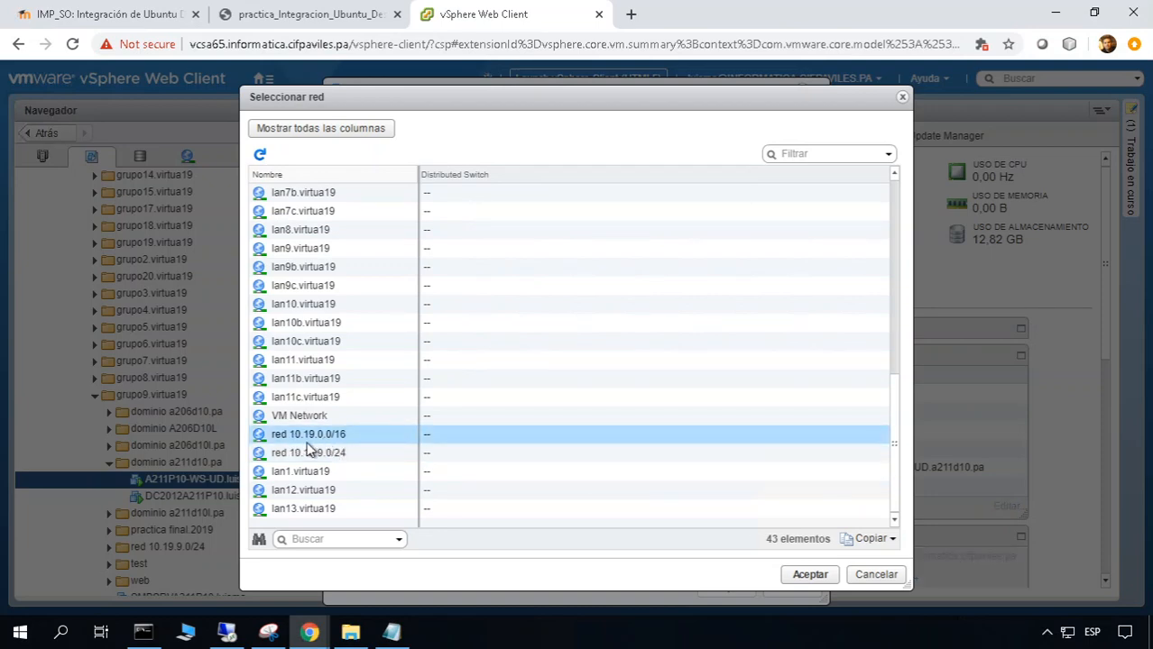
{"action": "left_click", "coordinate": [826, 577]}
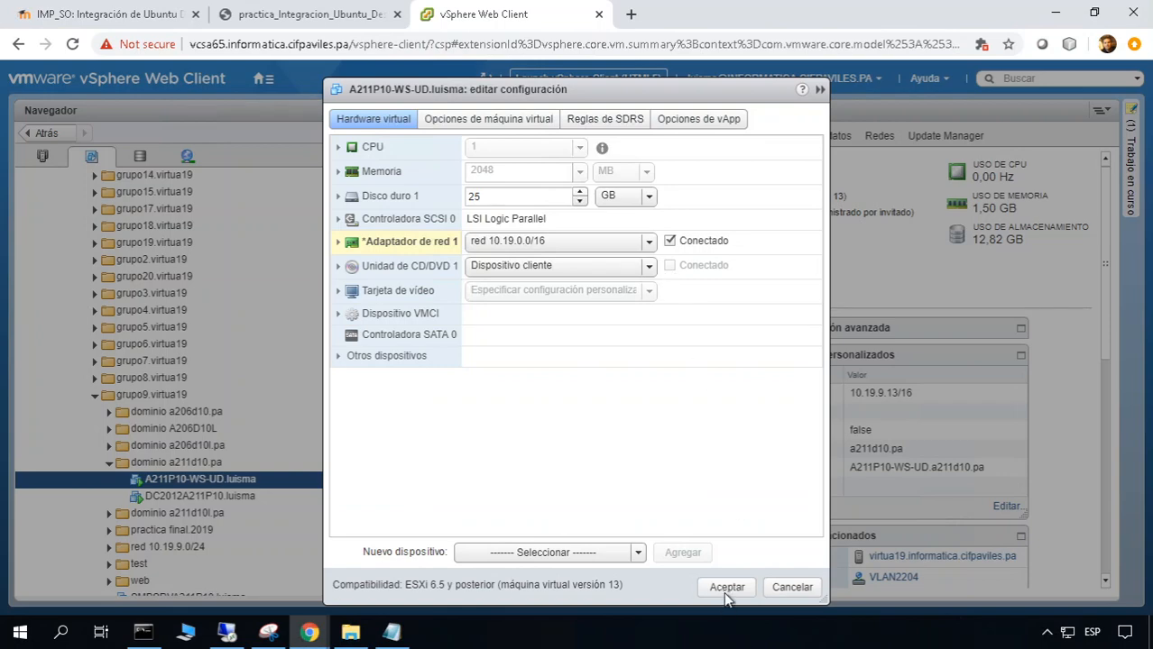
{"action": "left_click", "coordinate": [729, 587]}
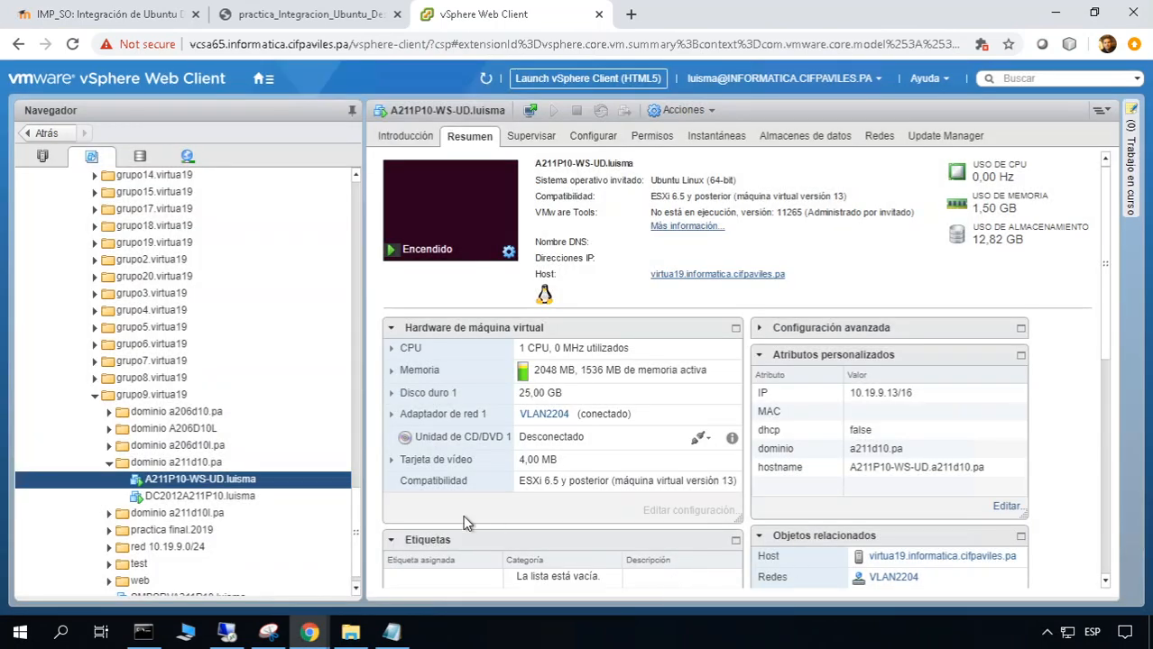
Copy adapter 1's MAC address 00:50:56:be:e1:65 from its expanded details
{"action": "left_click", "coordinate": [391, 414]}
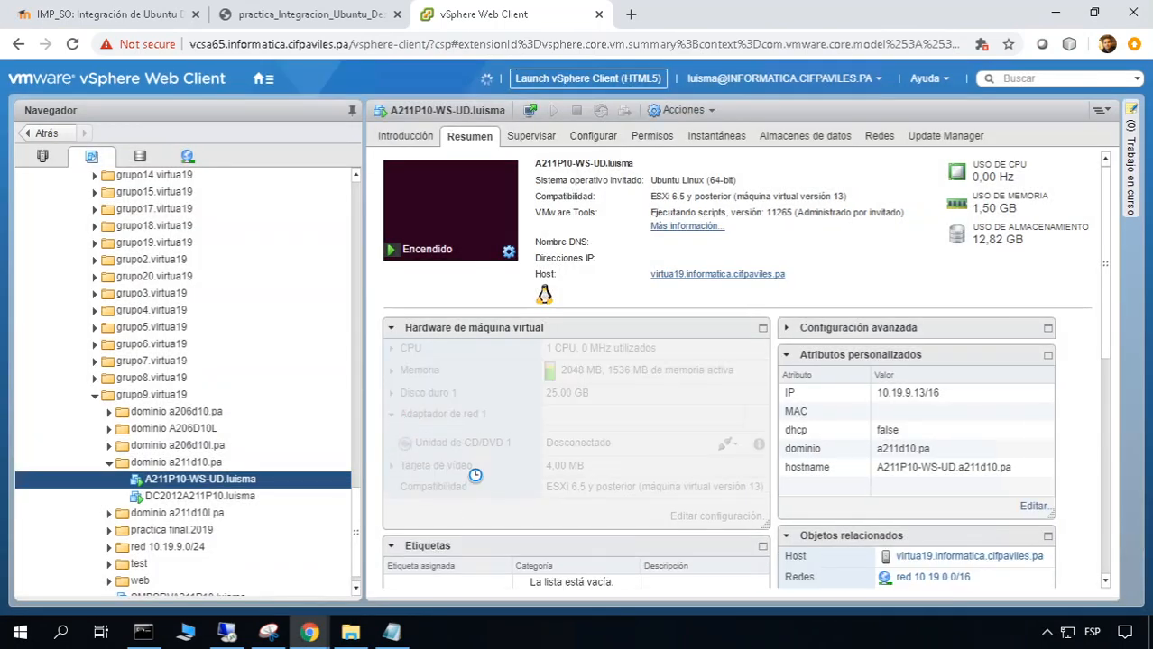
{"action": "left_click_drag", "start_coordinate": [629, 457], "coordinate": [539, 457]}
{"action": "left_click", "coordinate": [564, 457]}
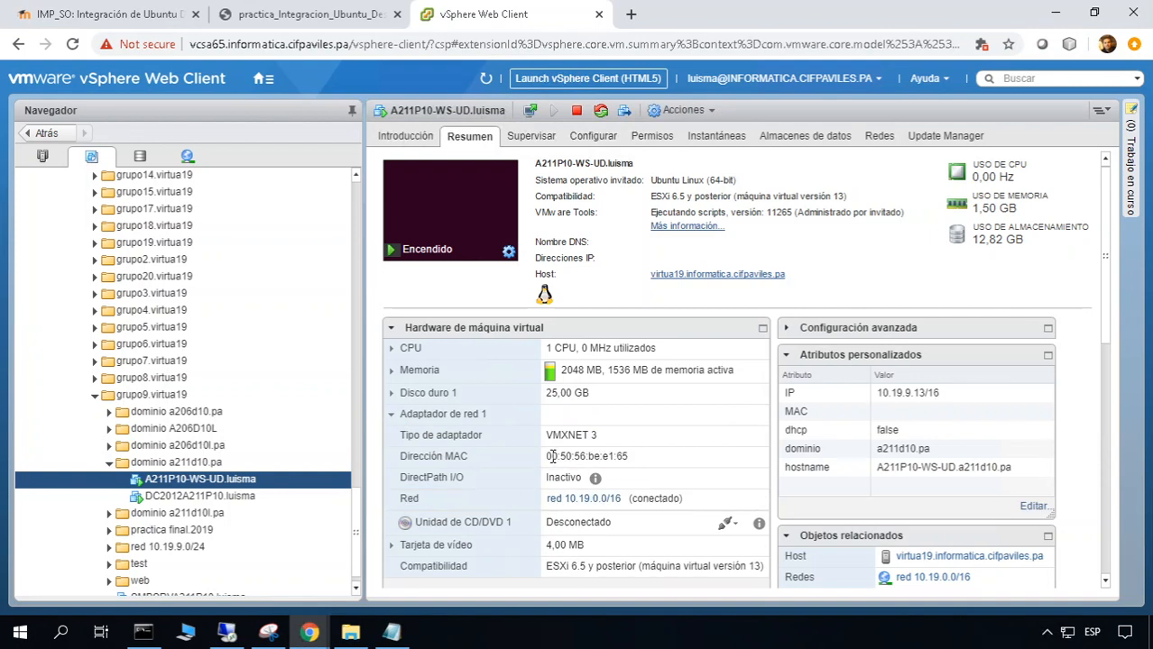
{"action": "left_click_drag", "start_coordinate": [545, 457], "coordinate": [638, 455]}
{"action": "key", "text": "ctrl+c"}
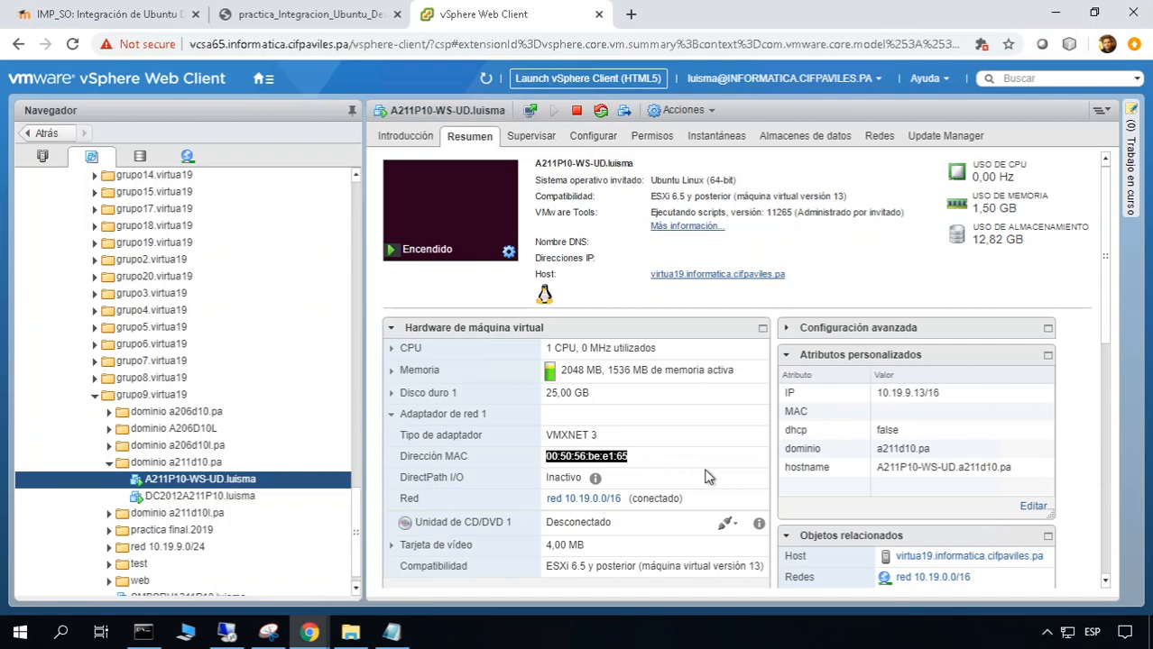
Paste the copied MAC into the MAC custom attribute value and save
{"action": "left_click", "coordinate": [1034, 506]}
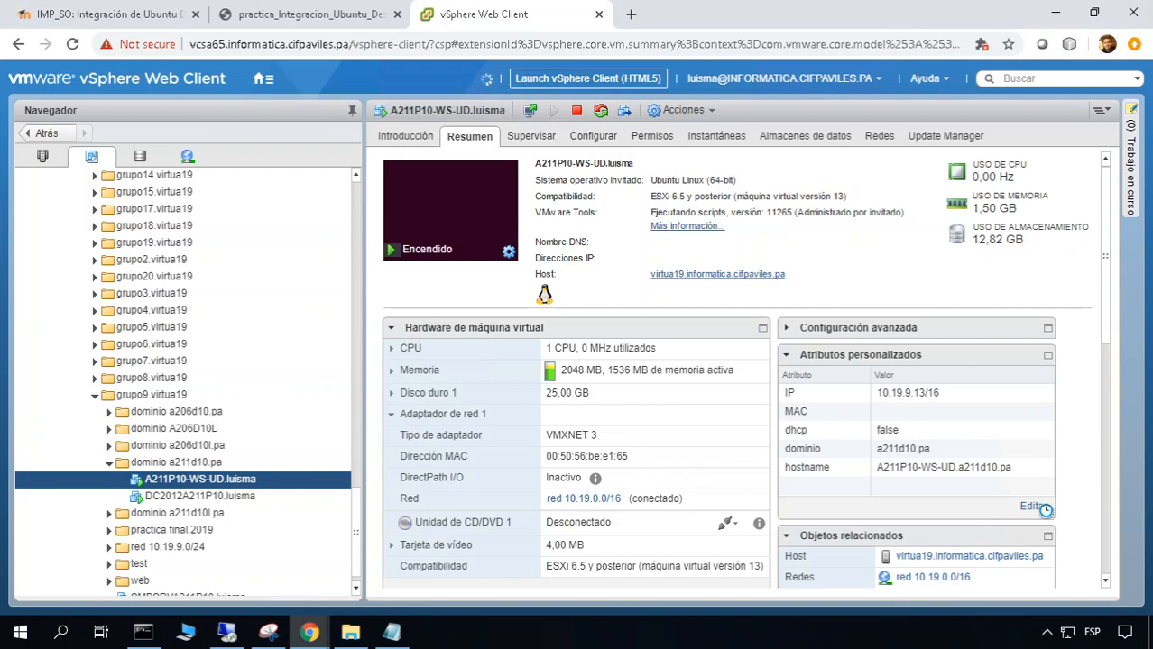
{"action": "left_click", "coordinate": [521, 207]}
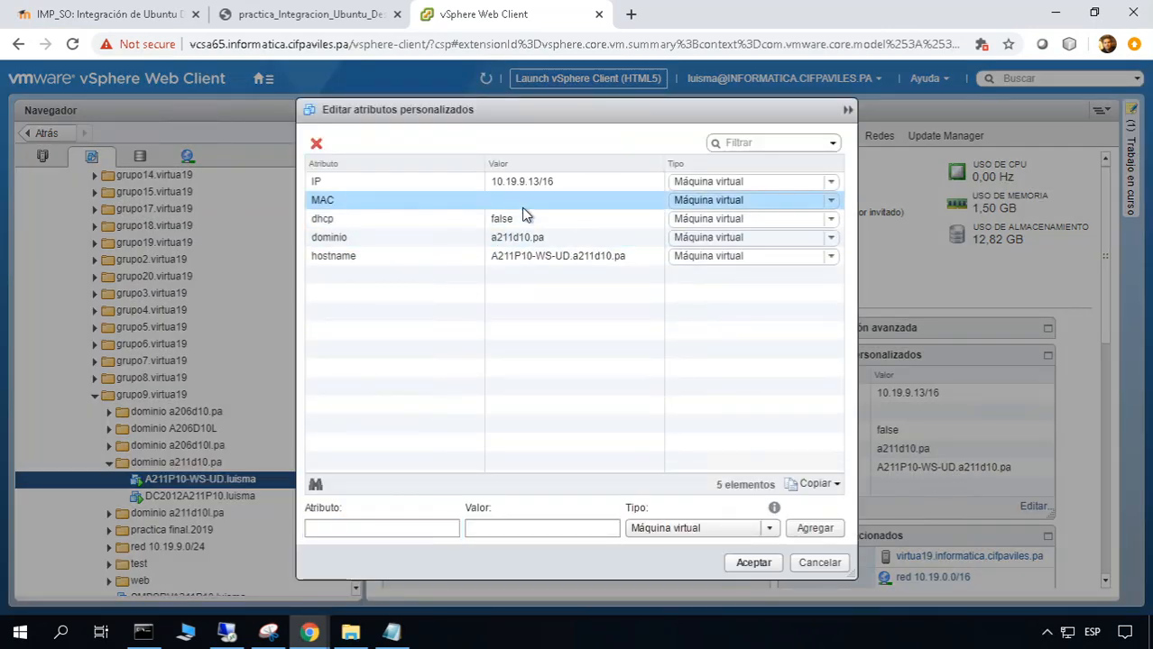
{"action": "key", "text": "ctrl+v"}
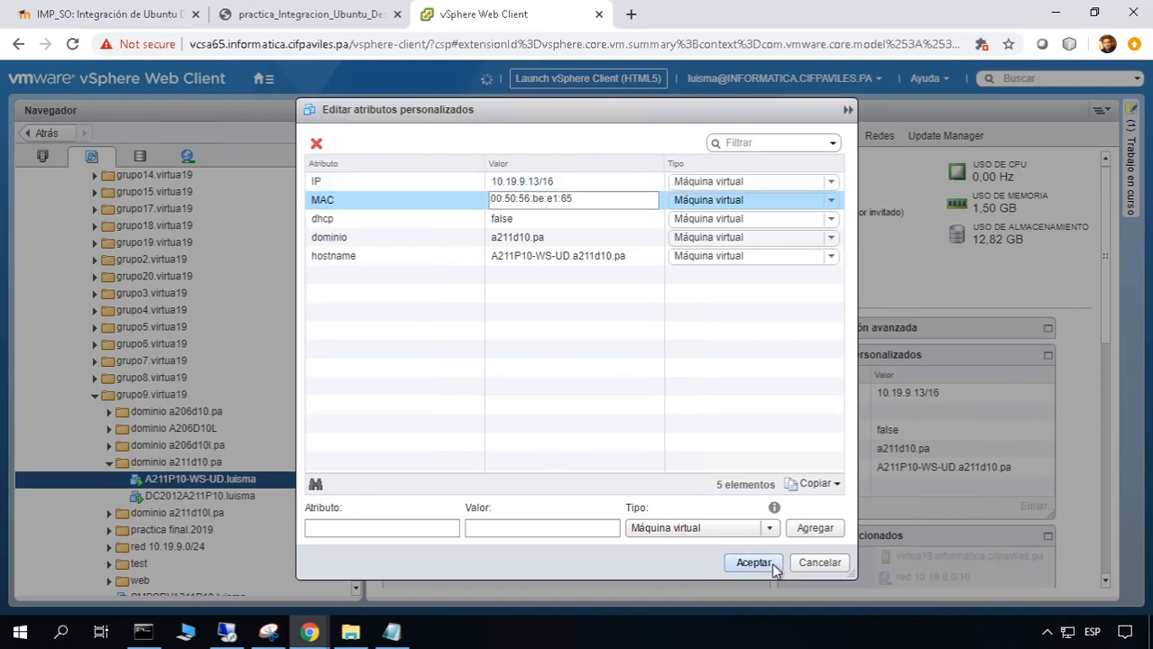
{"action": "left_click", "coordinate": [754, 563]}
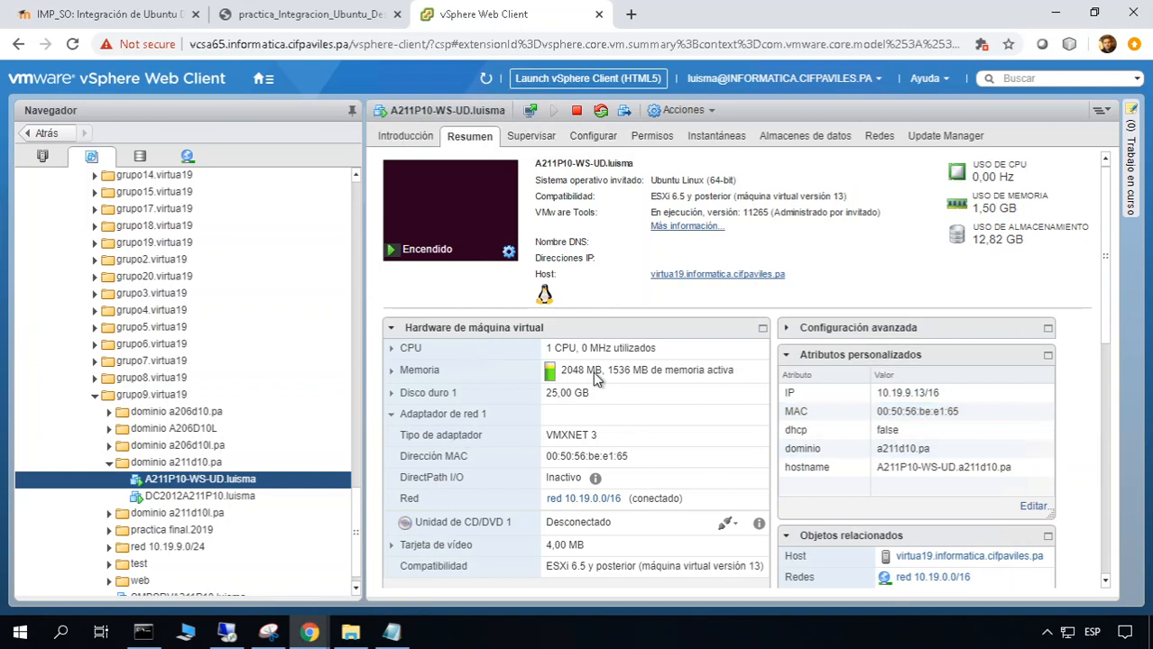
Launch VMware Remote Console for the VM and position its window
{"action": "left_click", "coordinate": [492, 233]}
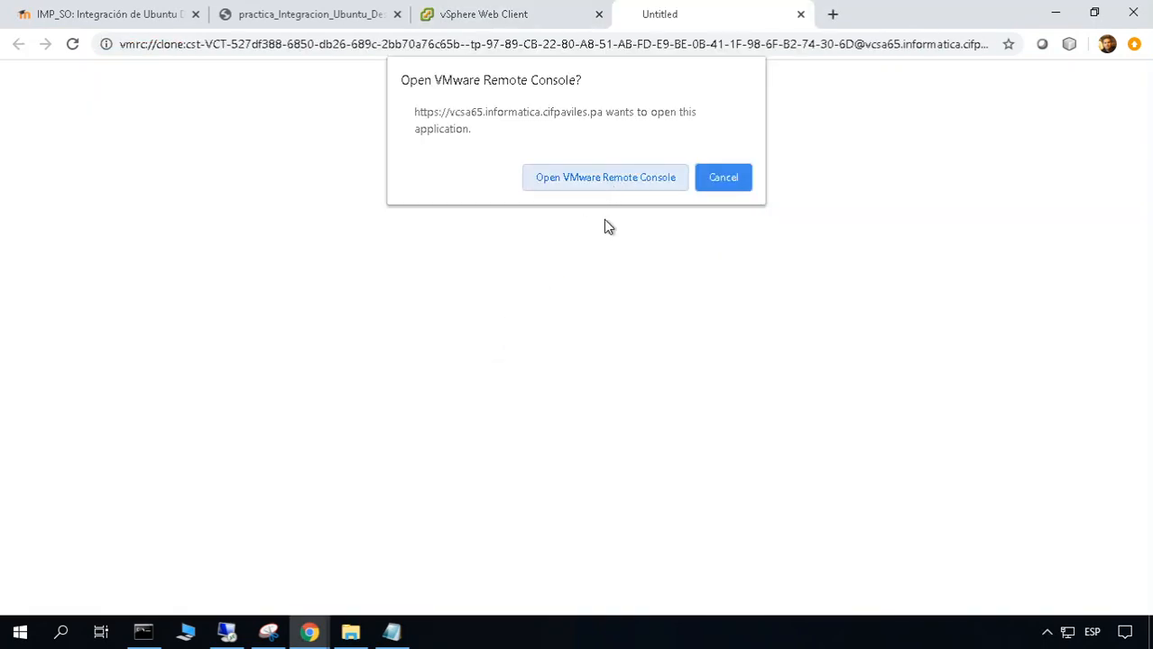
{"action": "left_click", "coordinate": [604, 178]}
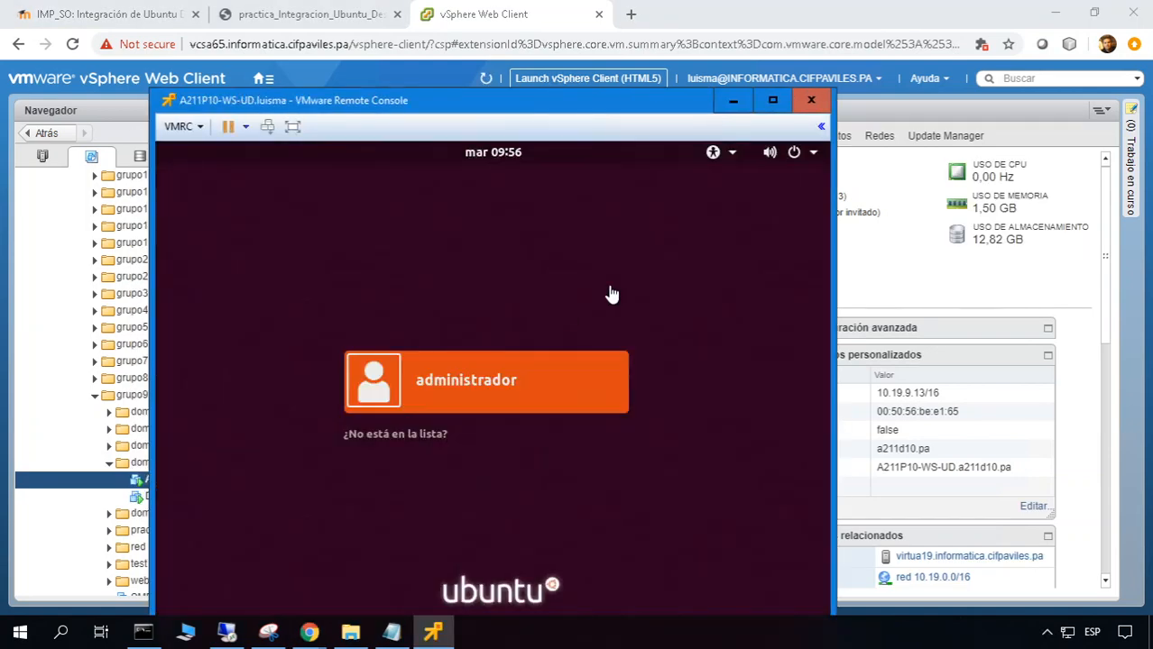
{"action": "left_click", "coordinate": [611, 291]}
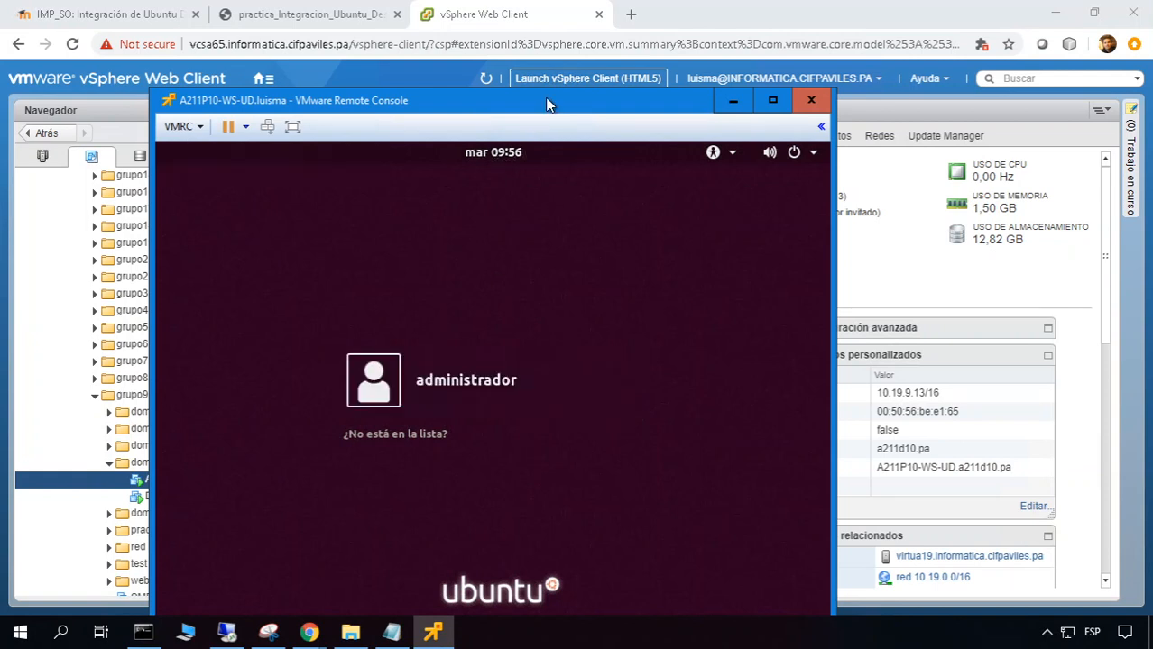
{"action": "left_click_drag", "start_coordinate": [546, 104], "coordinate": [553, 72]}
Log in as administrador with the account password, then move and widen the console window
{"action": "left_click", "coordinate": [490, 346]}
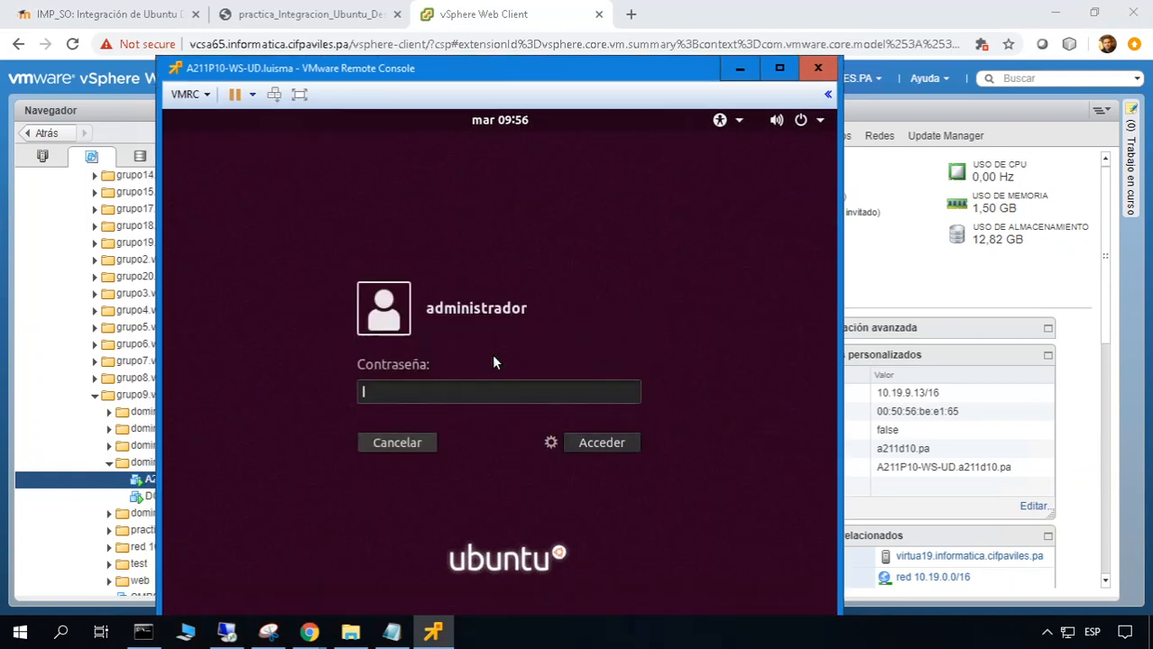
{"action": "type", "text": "●●●●●"}
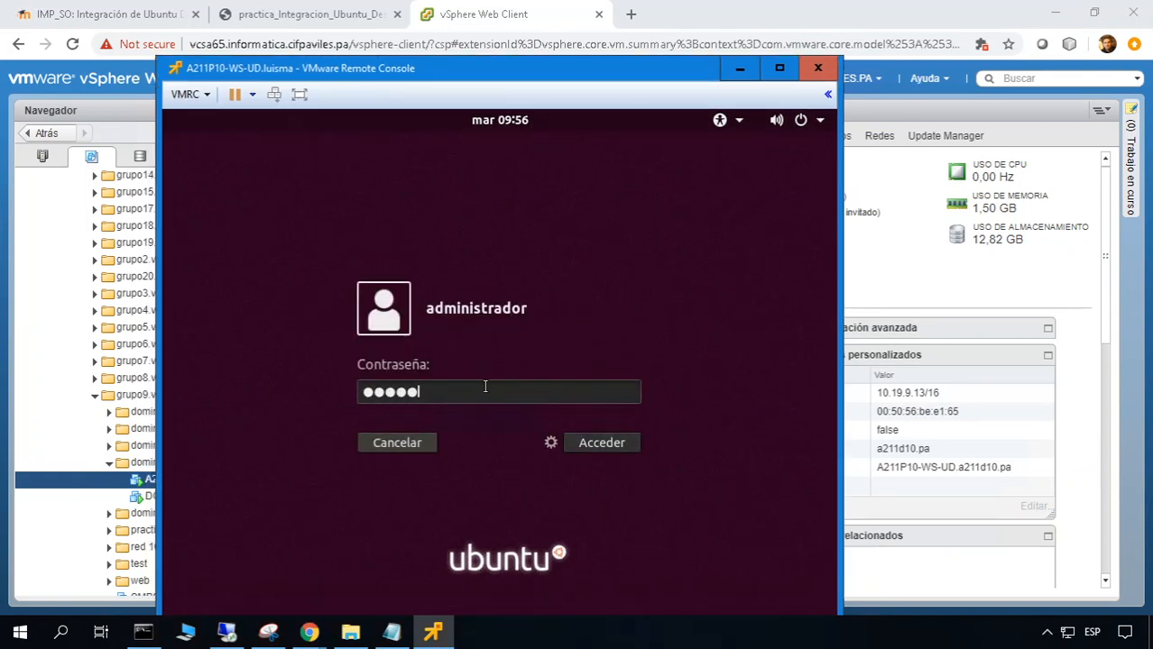
{"action": "type", "text": "●●●●●●"}
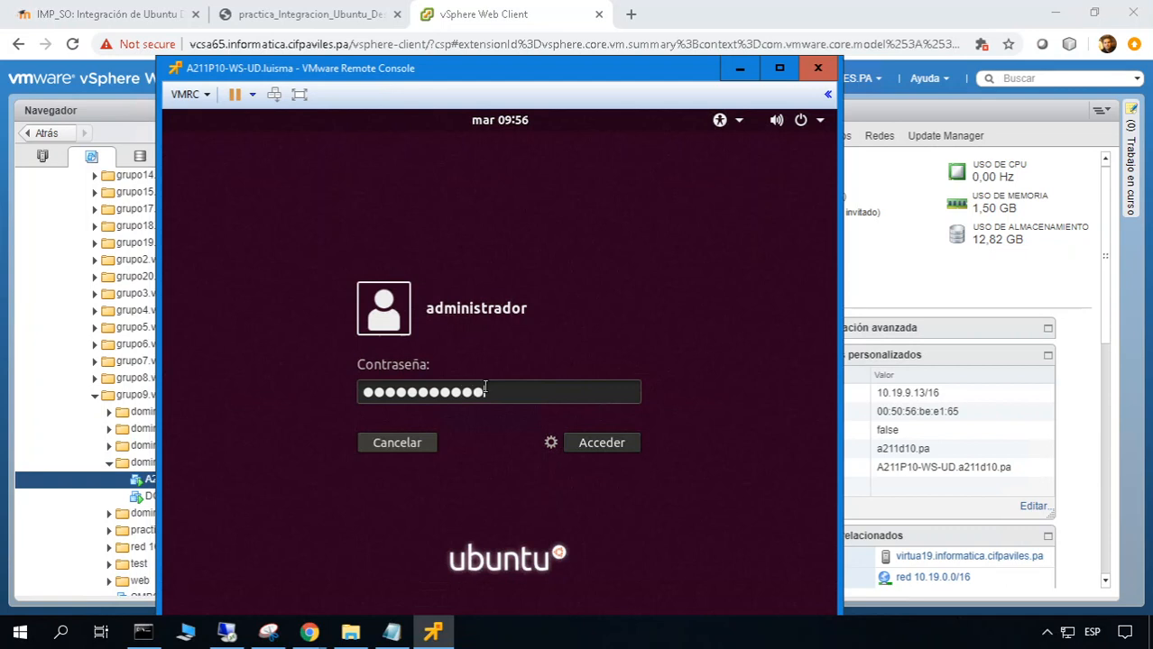
{"action": "type", "text": "●●"}
{"action": "key", "text": "Return"}
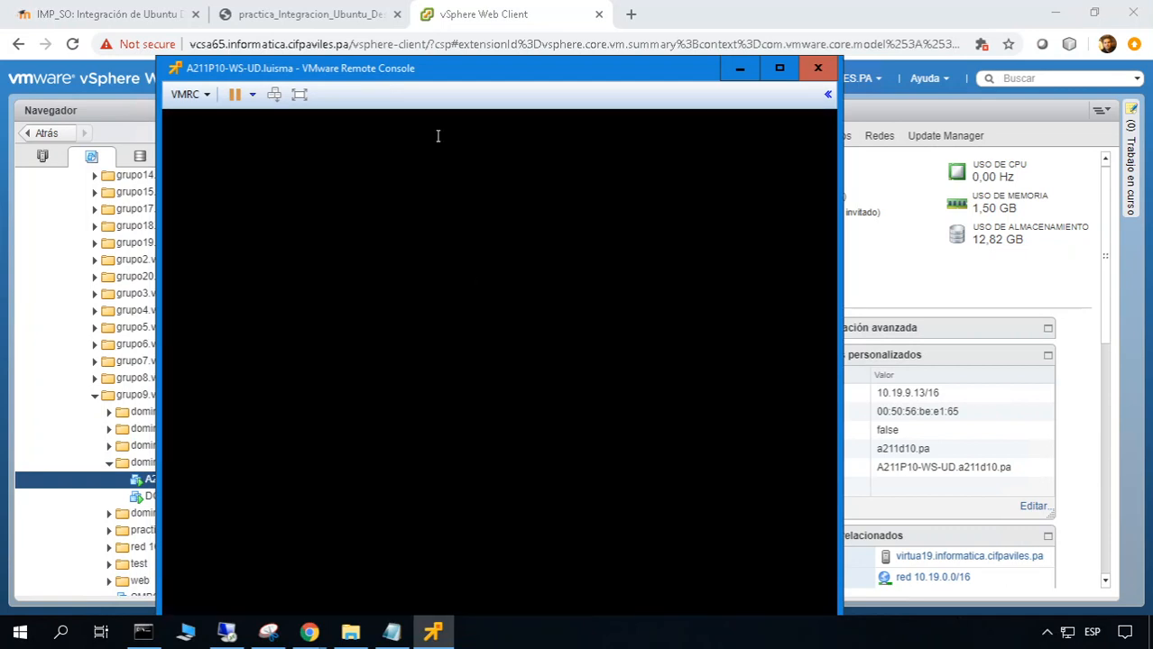
{"action": "left_click_drag", "start_coordinate": [478, 78], "coordinate": [474, 33]}
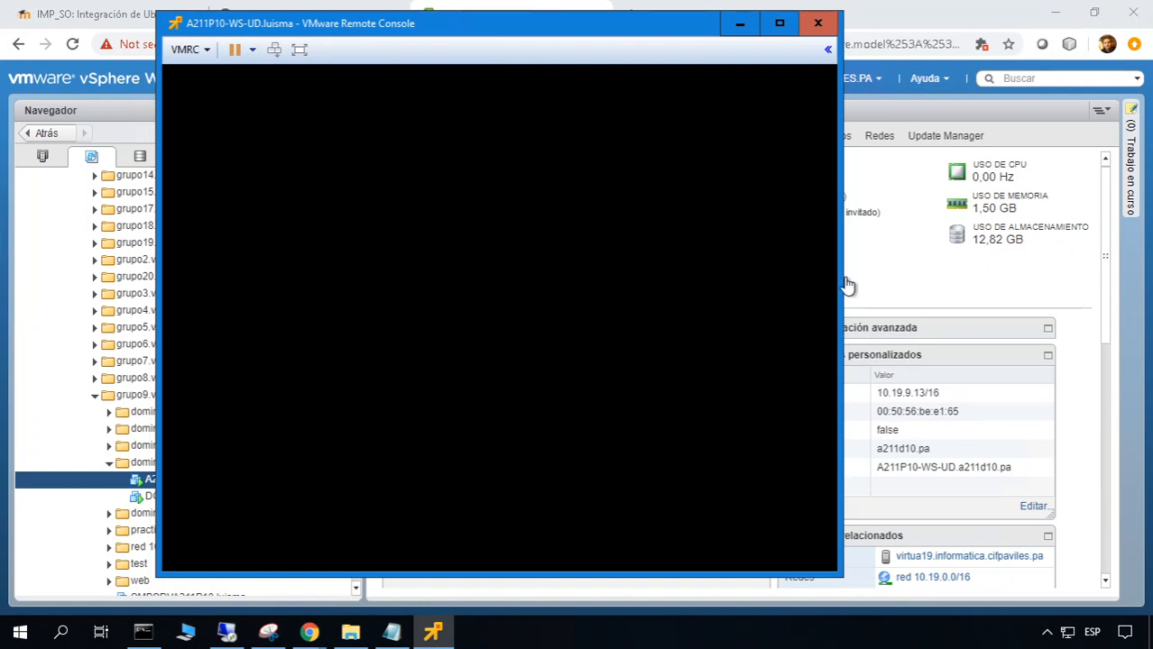
{"action": "left_click_drag", "start_coordinate": [841, 278], "coordinate": [918, 278]}
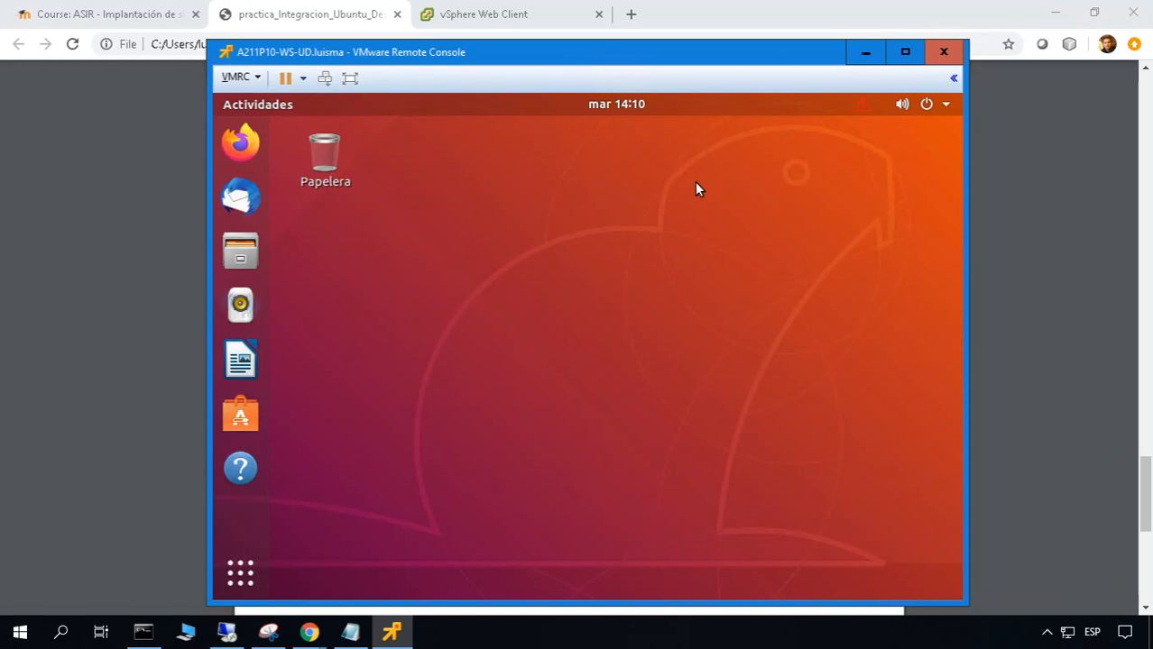
Read page 4 'Ayuda para la realización de la práctica' of the practica_Integracion PDF, then return to Course: ASIR
{"action": "left_click", "coordinate": [377, 10]}
{"action": "scroll", "coordinate": [496, 233], "scroll_direction": "up", "scroll_amount": 4}
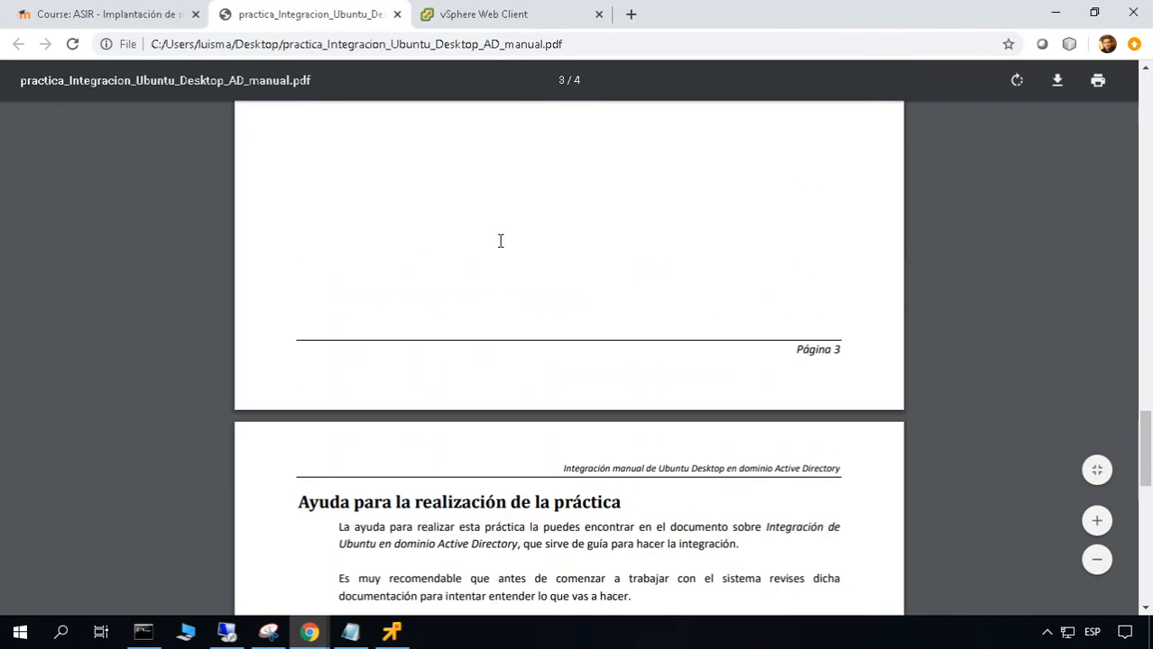
{"action": "scroll", "coordinate": [532, 325], "scroll_direction": "down", "scroll_amount": 3}
{"action": "scroll", "coordinate": [454, 372], "scroll_direction": "down", "scroll_amount": 2}
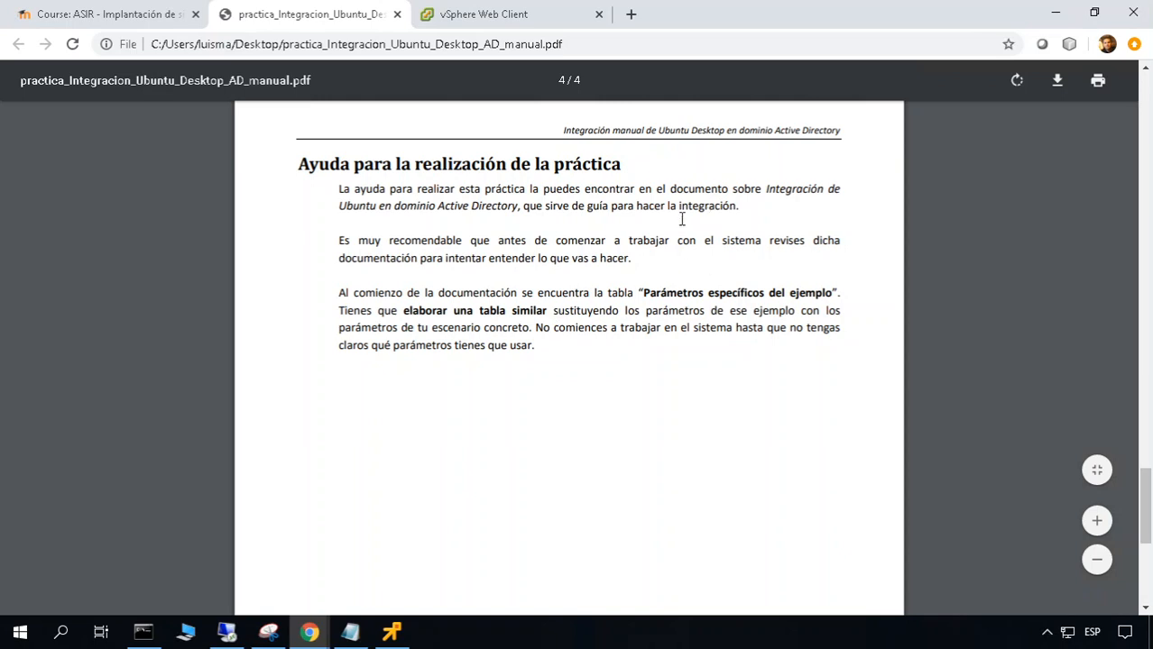
{"action": "left_click", "coordinate": [99, 13]}
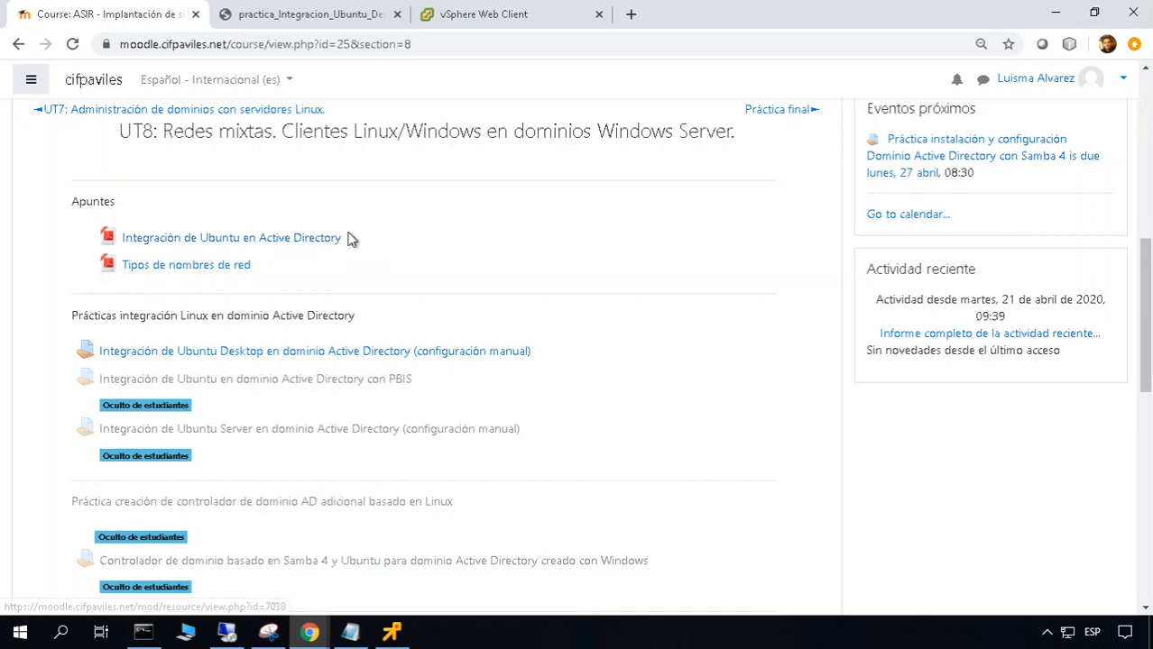
Open the Integración de Ubuntu en Active Directory PDF full screen and read its parameter and /etc/hosts tables
{"action": "left_click", "coordinate": [315, 240]}
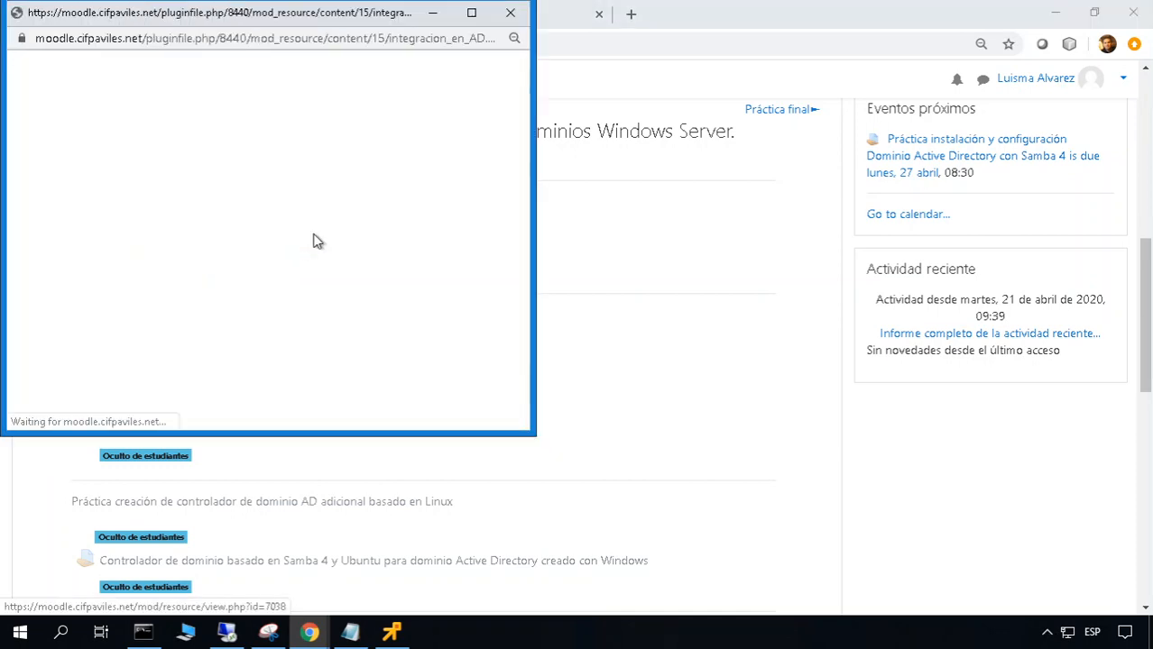
{"action": "left_click", "coordinate": [471, 12]}
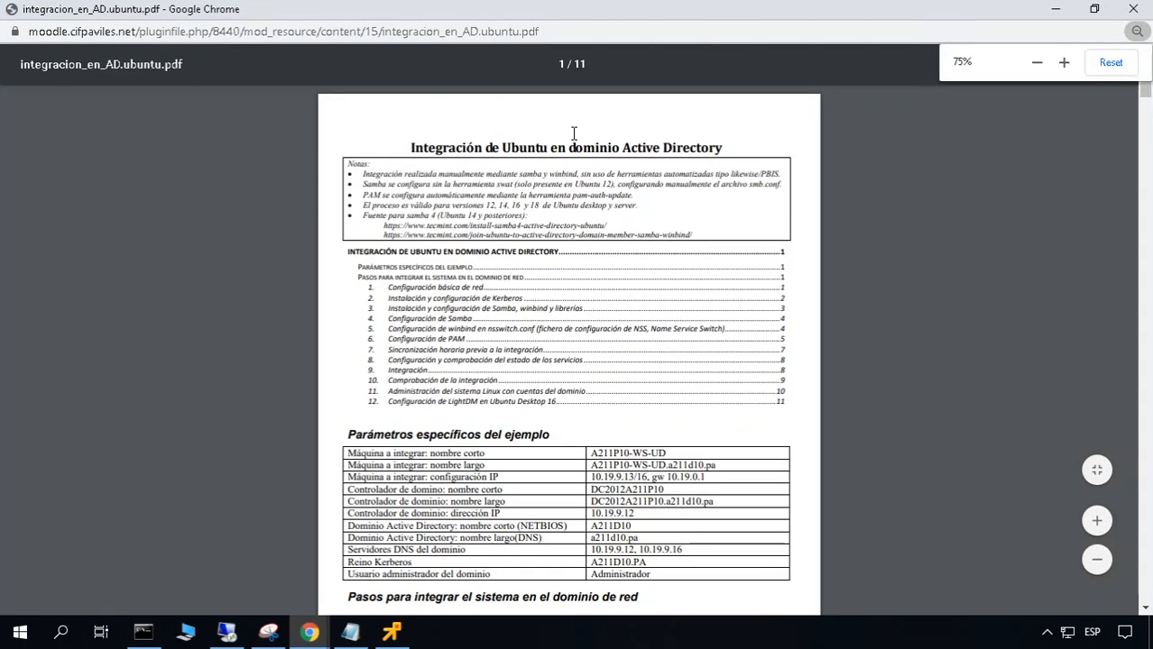
{"action": "scroll", "coordinate": [573, 134], "scroll_direction": "up", "scroll_amount": 3}
{"action": "scroll", "coordinate": [574, 133], "scroll_direction": "up", "scroll_amount": 1}
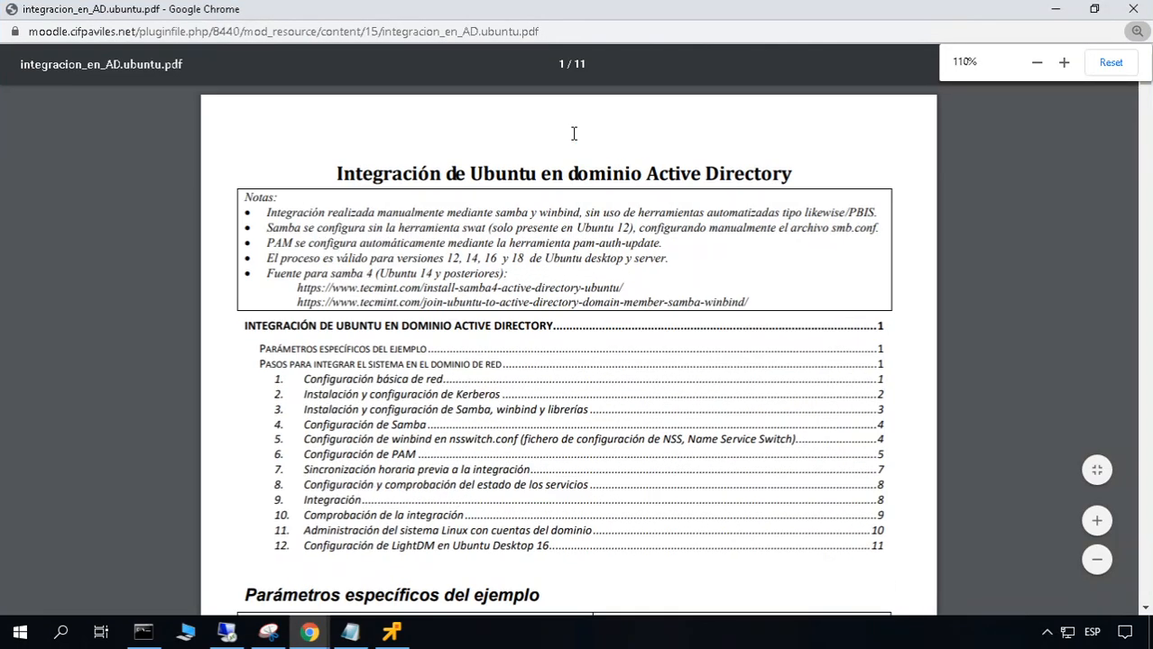
{"action": "scroll", "coordinate": [487, 411], "scroll_direction": "down", "scroll_amount": 1}
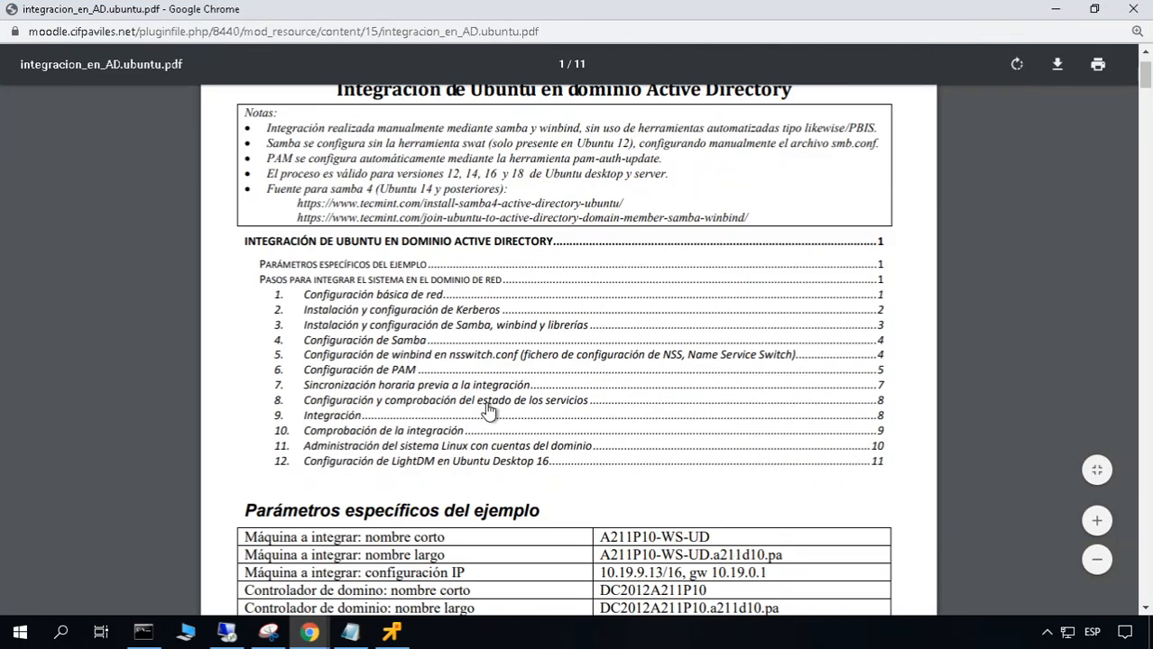
{"action": "scroll", "coordinate": [487, 412], "scroll_direction": "down", "scroll_amount": 1}
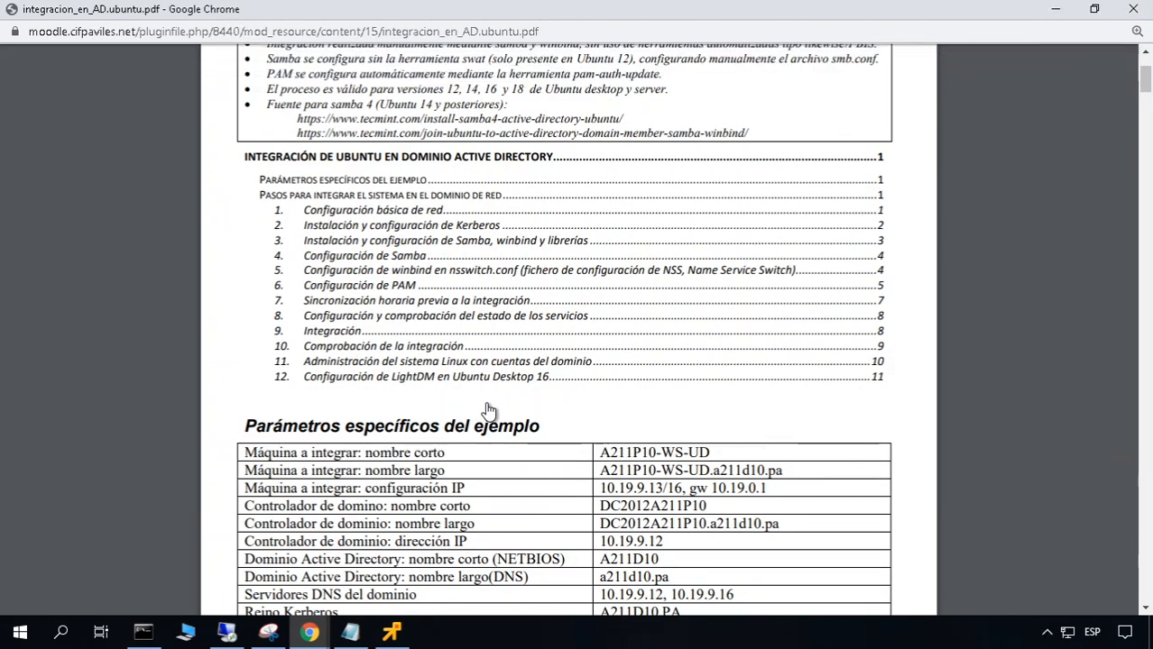
{"action": "scroll", "coordinate": [487, 411], "scroll_direction": "down", "scroll_amount": 1}
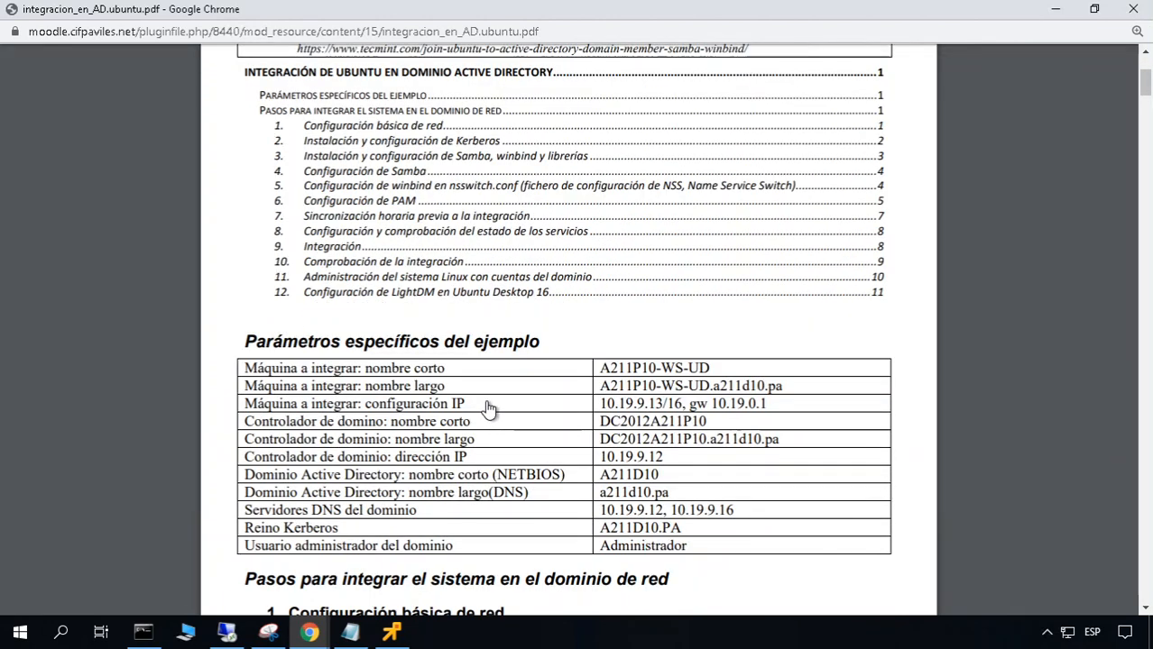
{"action": "scroll", "coordinate": [487, 408], "scroll_direction": "down", "scroll_amount": 1}
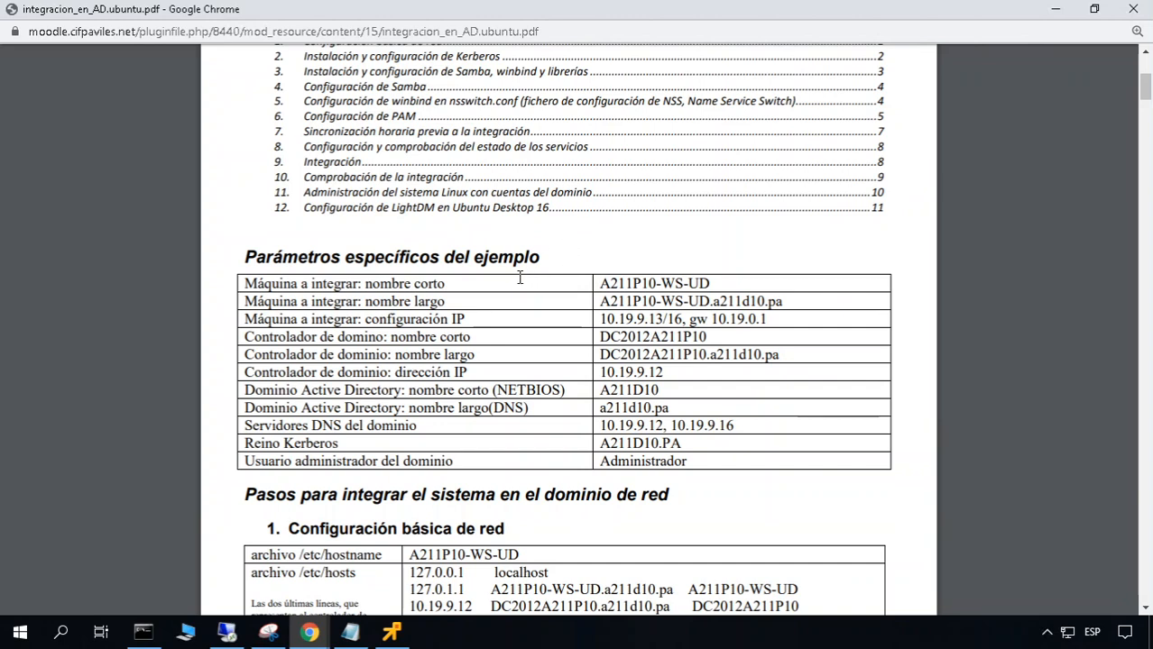
{"action": "scroll", "coordinate": [436, 373], "scroll_direction": "down", "scroll_amount": 1}
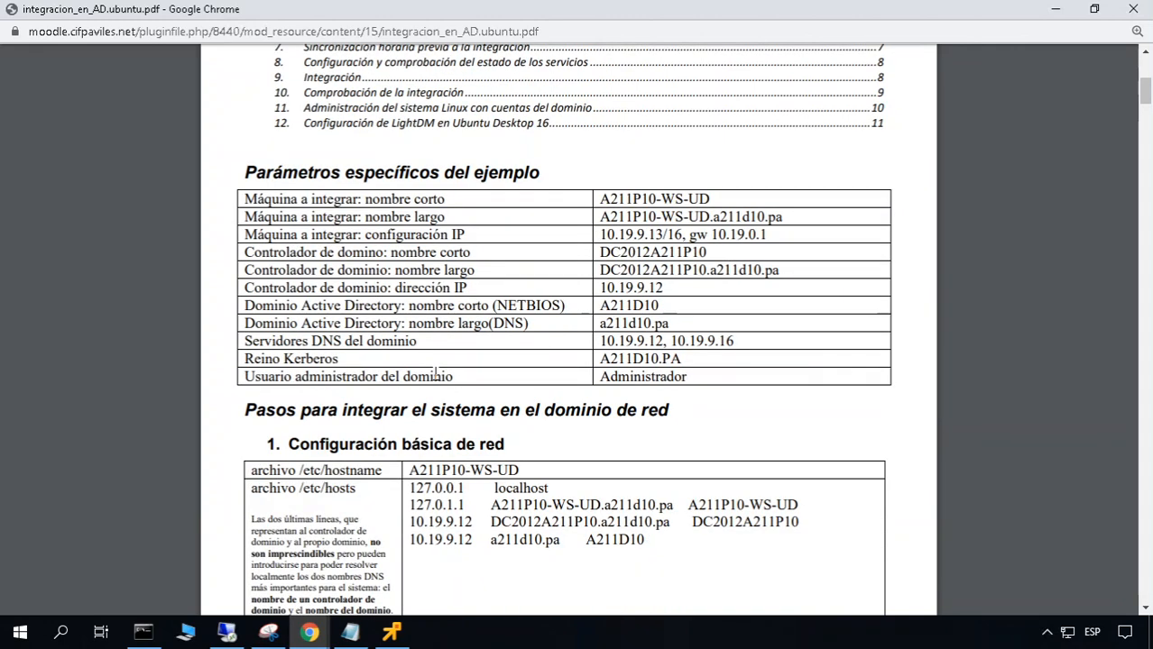
{"action": "scroll", "coordinate": [435, 373], "scroll_direction": "up", "scroll_amount": 1}
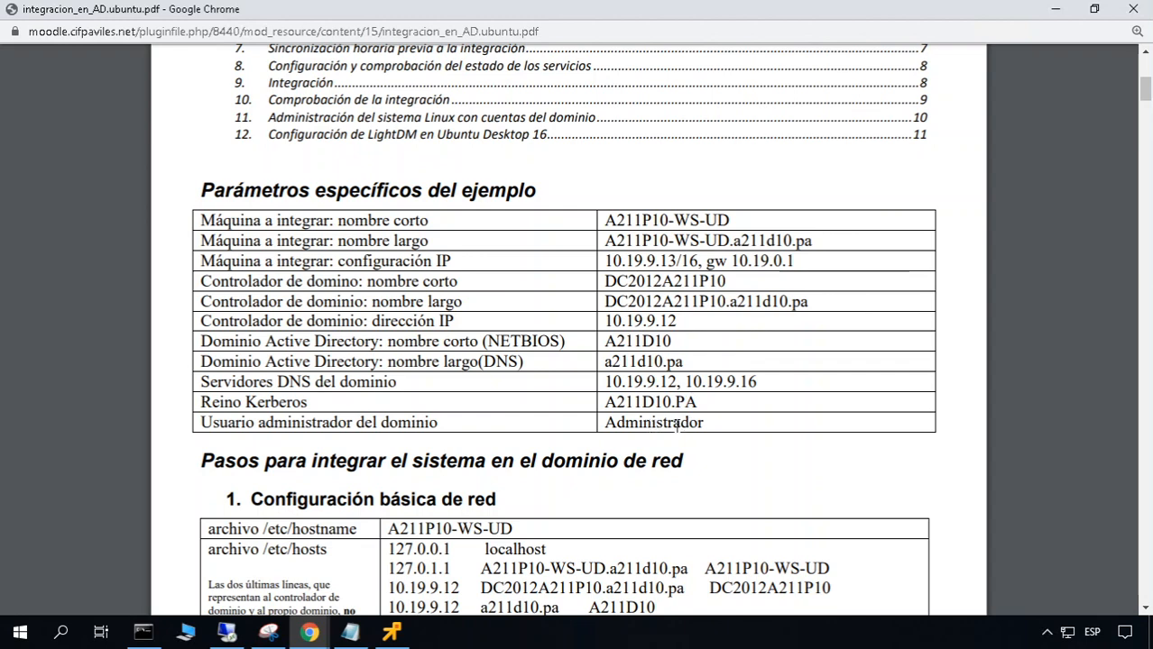
Glance at the domain controller's remote desktop, then bring the Ubuntu VM console forward
{"action": "left_click", "coordinate": [226, 632]}
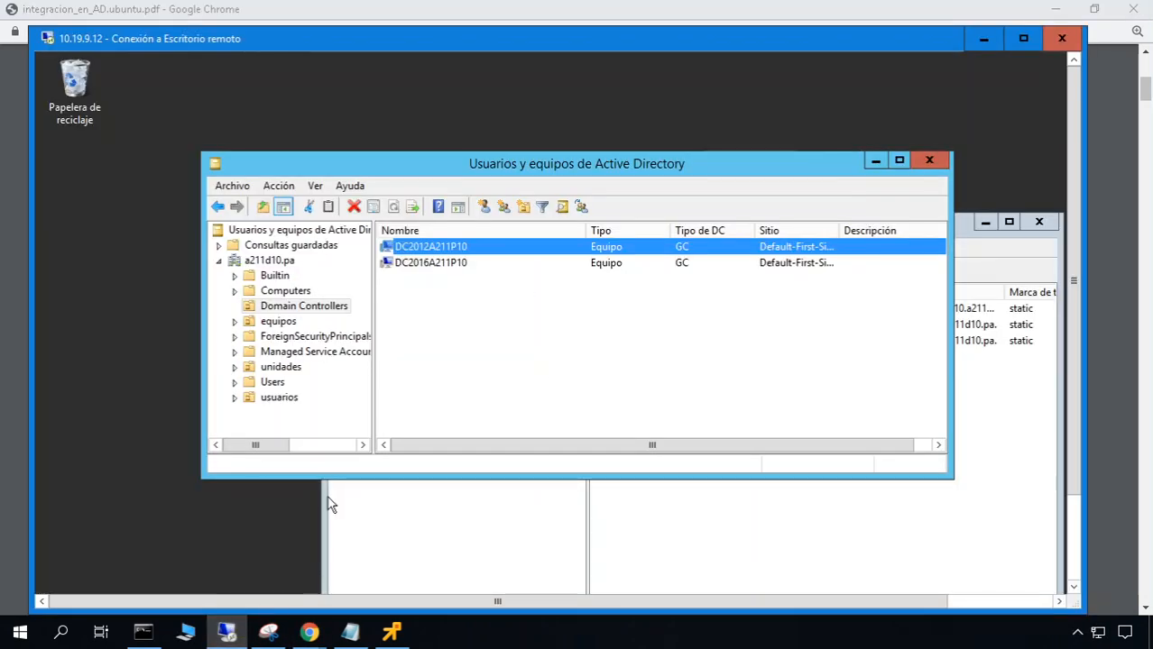
{"action": "left_click", "coordinate": [981, 39]}
{"action": "scroll", "coordinate": [592, 469], "scroll_direction": "down", "scroll_amount": 3}
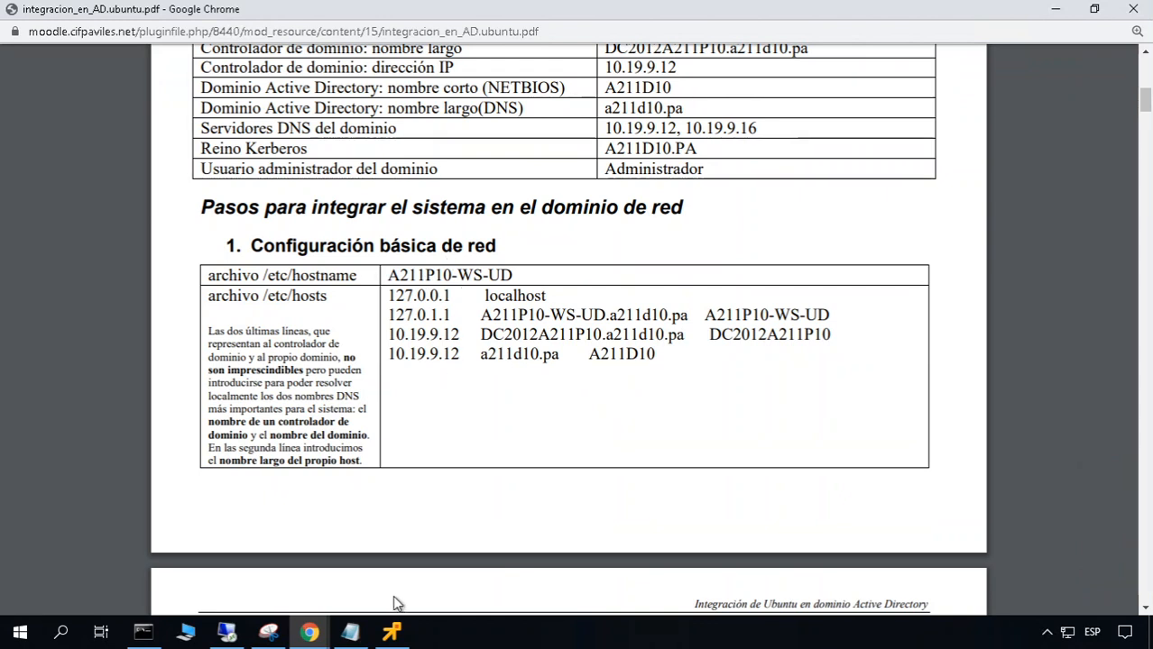
{"action": "left_click", "coordinate": [391, 632]}
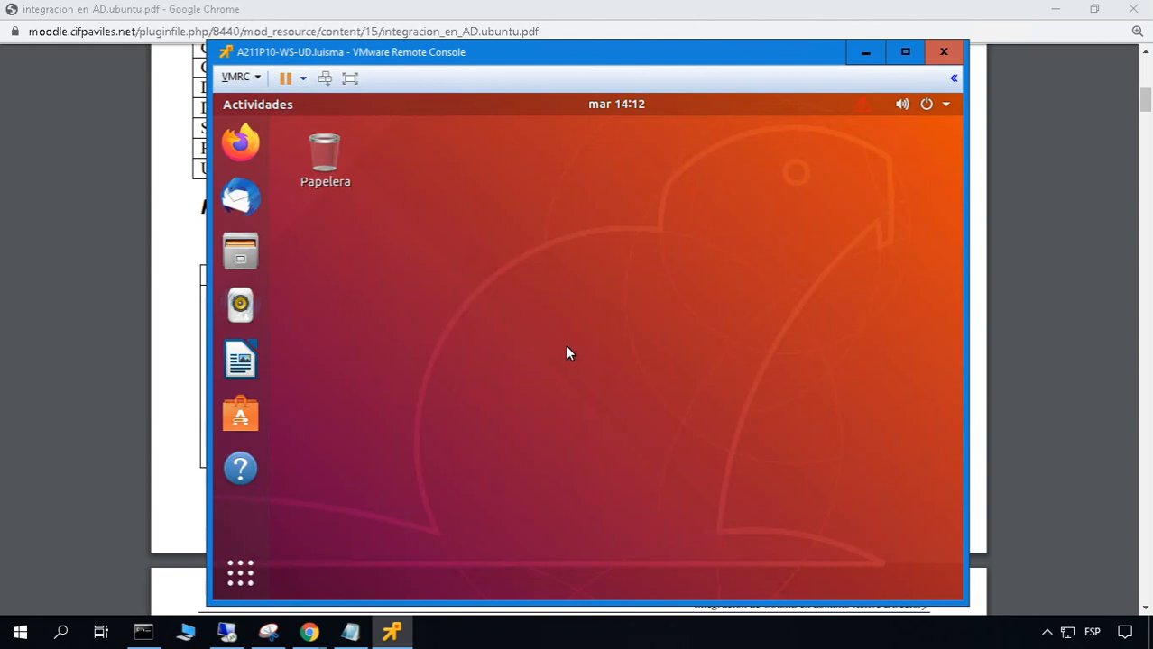
Find Terminal through the application search and launch it
{"action": "left_click", "coordinate": [240, 575]}
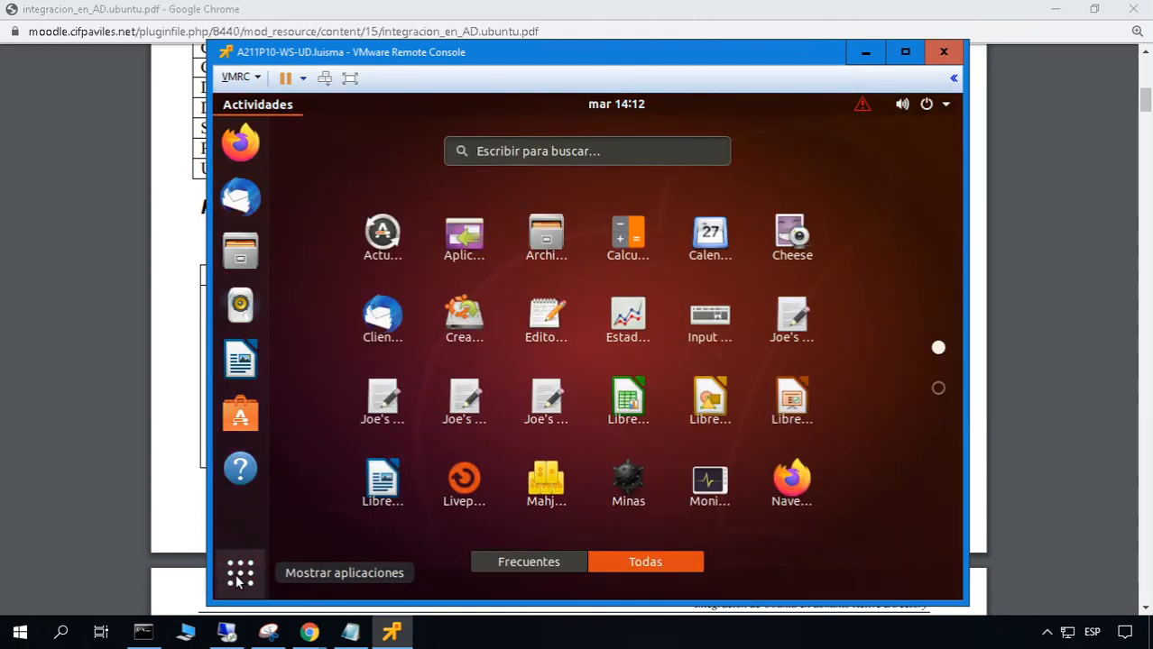
{"action": "left_click", "coordinate": [239, 577]}
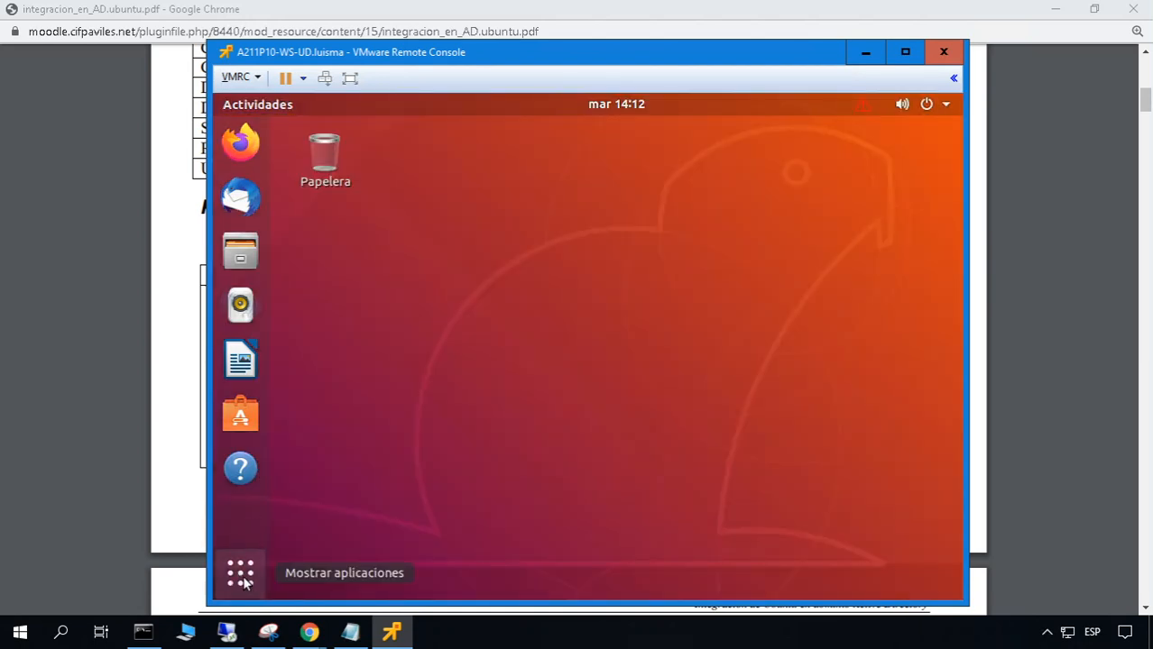
{"action": "left_click", "coordinate": [242, 580]}
{"action": "type", "text": "terml"}
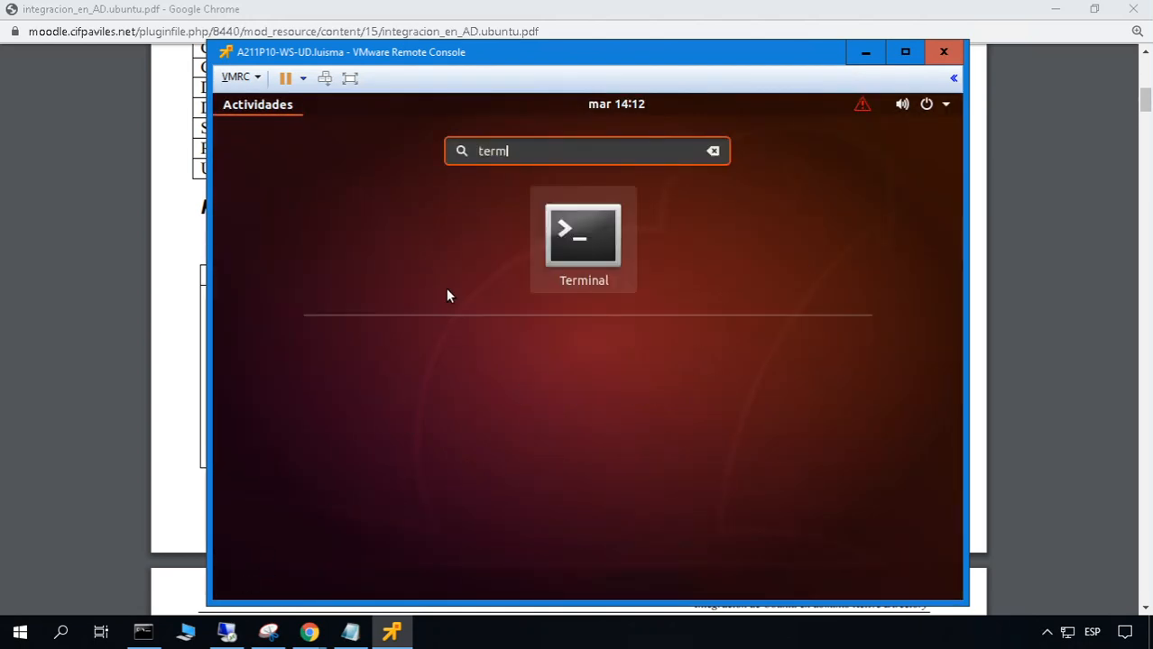
{"action": "left_click", "coordinate": [615, 248]}
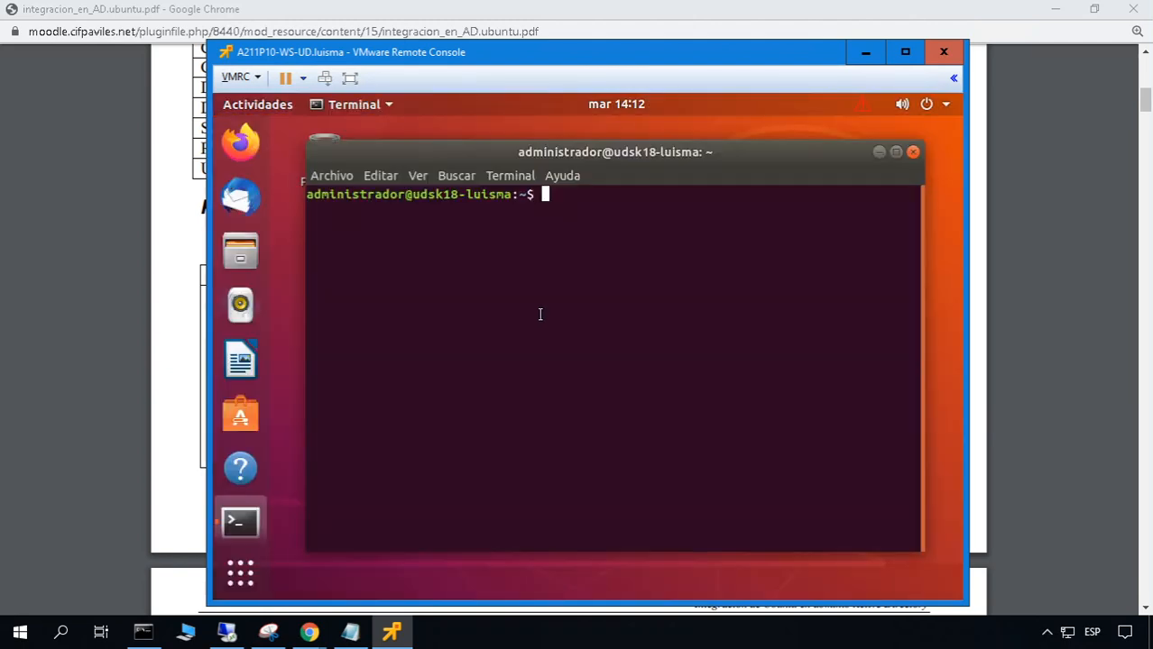
Run 'cd /etc' and 'sudo nano hostname', entering the administrator password
{"action": "type", "text": "cd /etc"}
{"action": "key", "text": "Return"}
{"action": "type", "text": "sudo"}
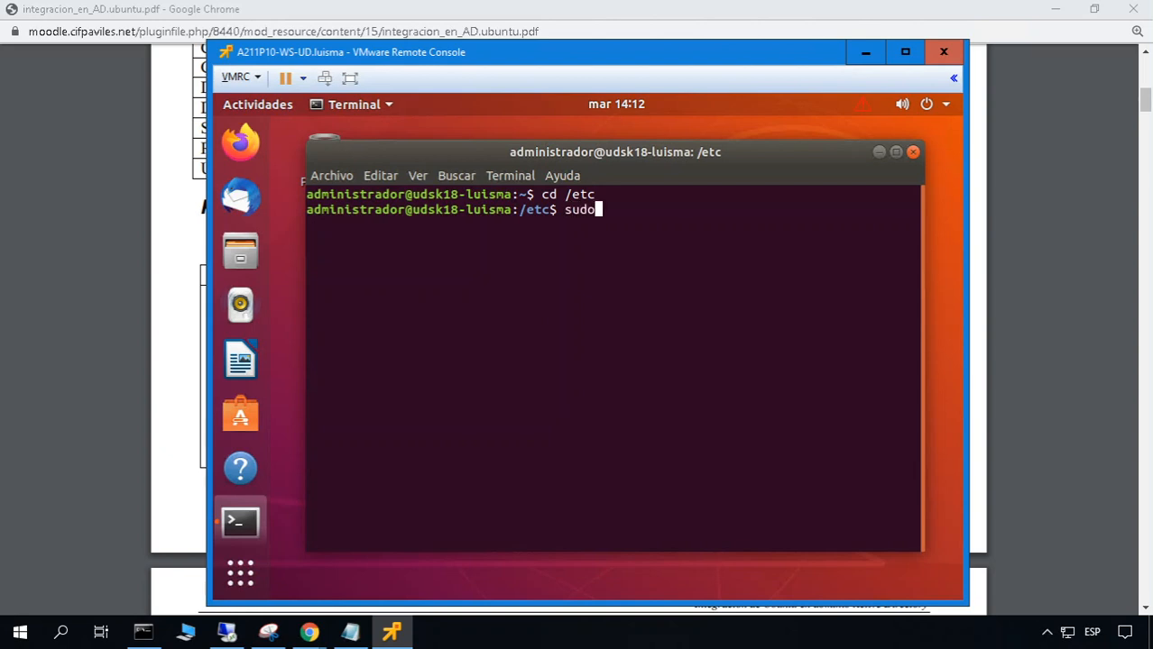
{"action": "type", "text": " nano hostname"}
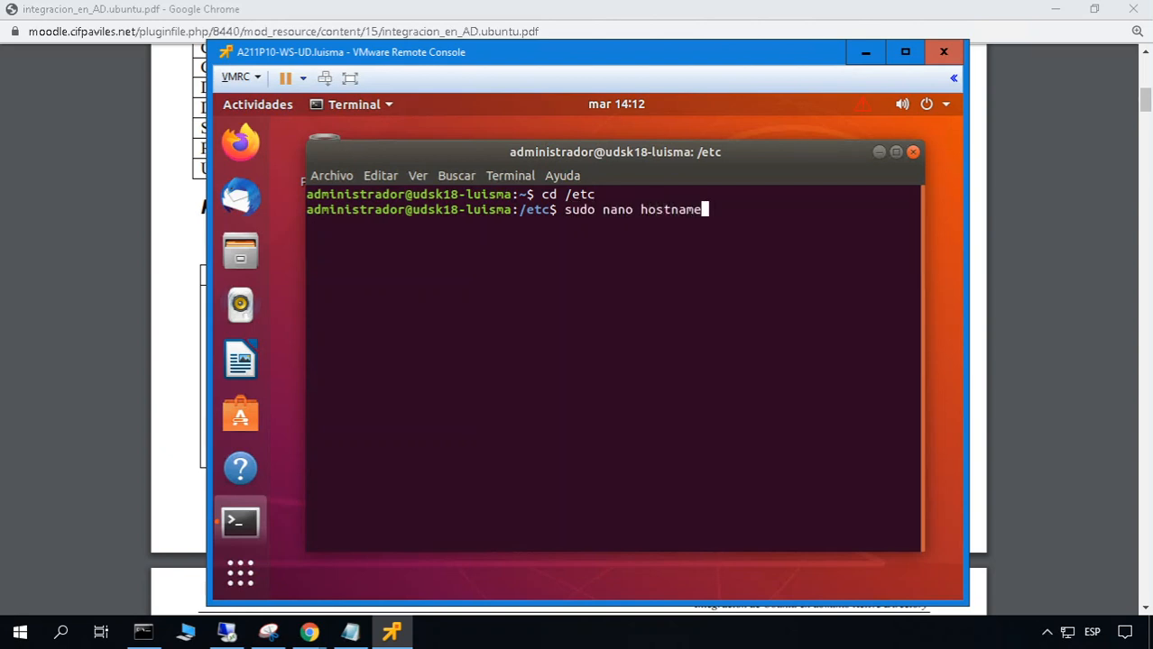
{"action": "key", "text": "Return"}
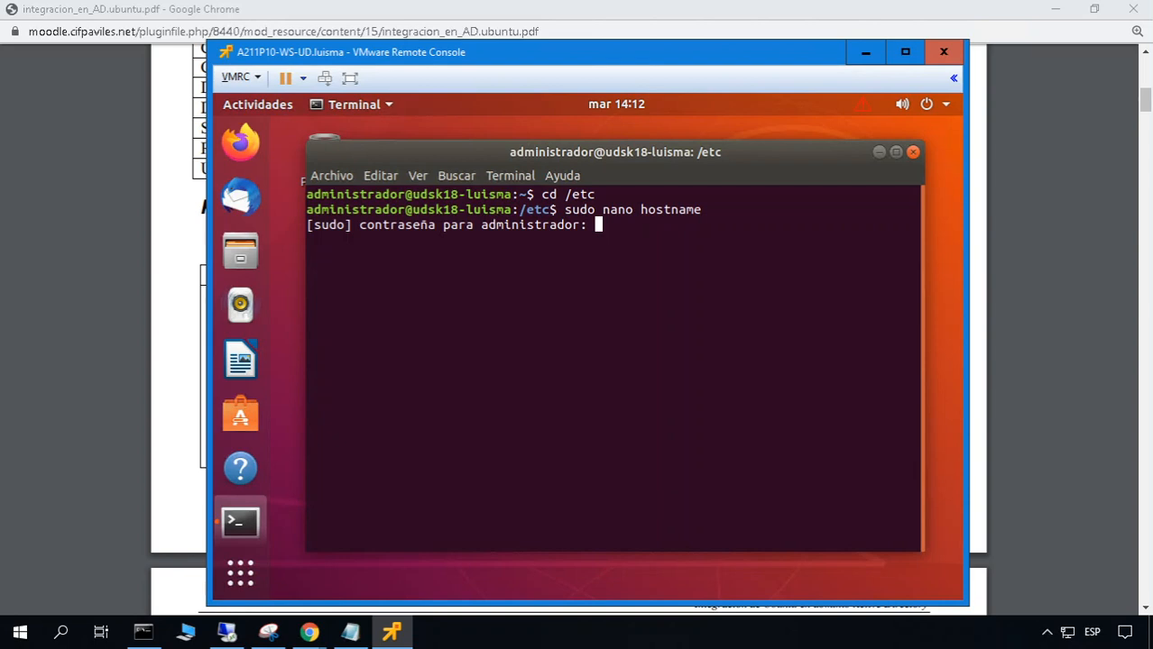
{"action": "key", "text": "Return"}
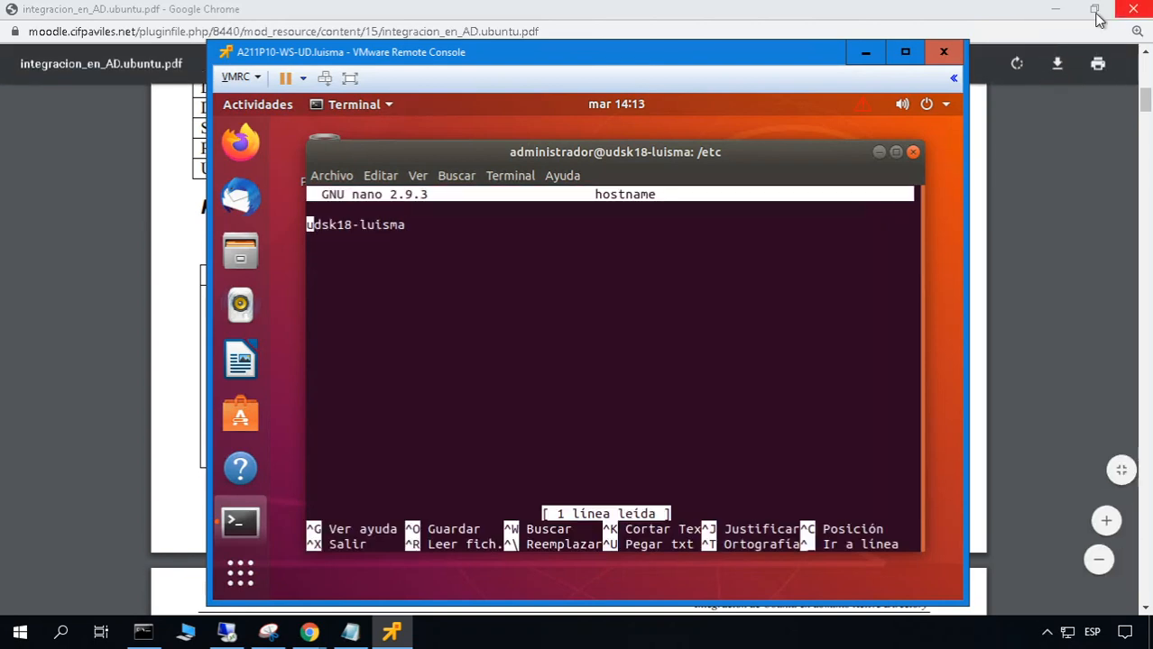
Read the required hostname and IP settings in the práctica PDF's 'Configuración del sistema', then return to the console
{"action": "left_click", "coordinate": [1066, 19]}
{"action": "left_click", "coordinate": [1064, 14]}
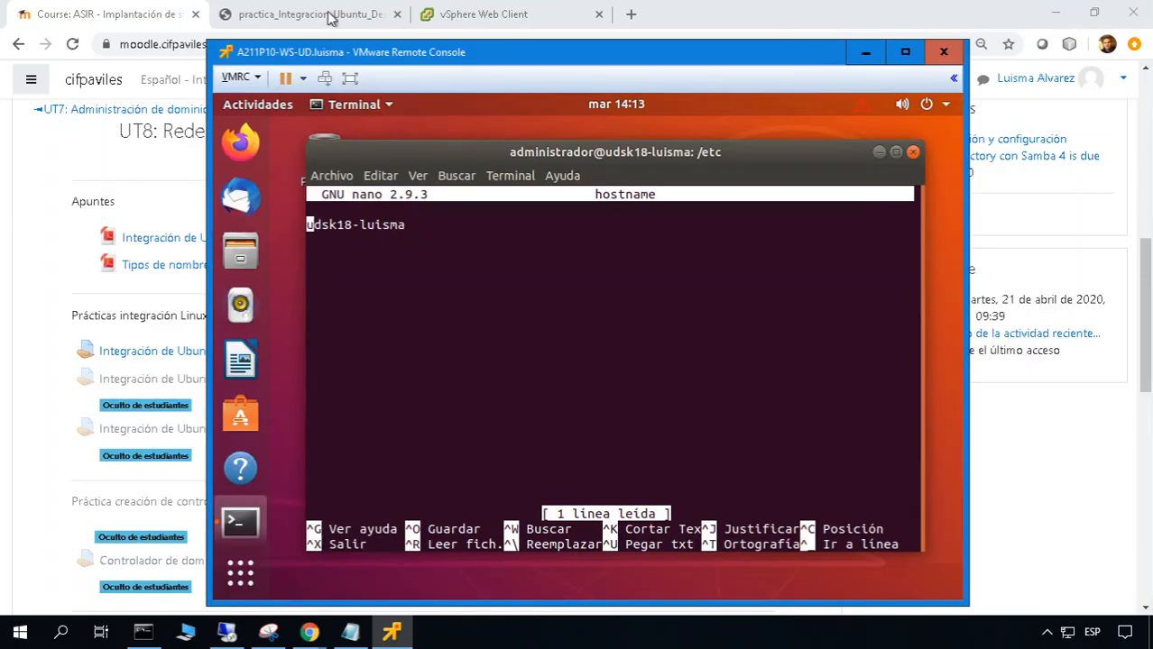
{"action": "left_click", "coordinate": [325, 14]}
{"action": "scroll", "coordinate": [619, 457], "scroll_direction": "up", "scroll_amount": 15}
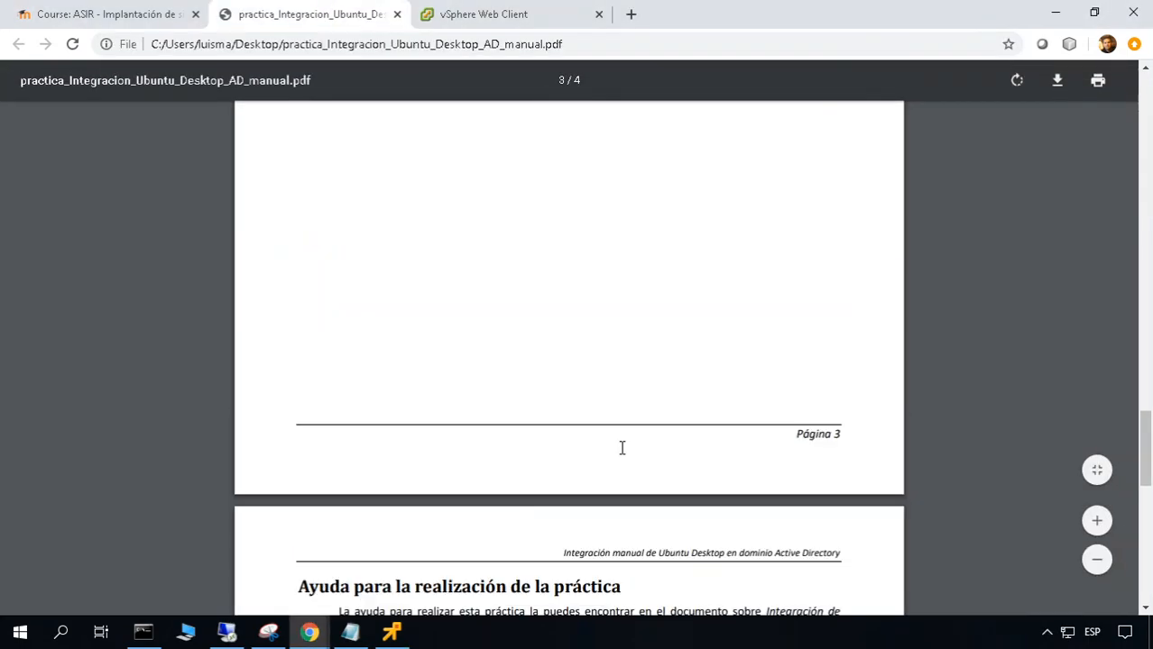
{"action": "scroll", "coordinate": [621, 448], "scroll_direction": "up", "scroll_amount": 3}
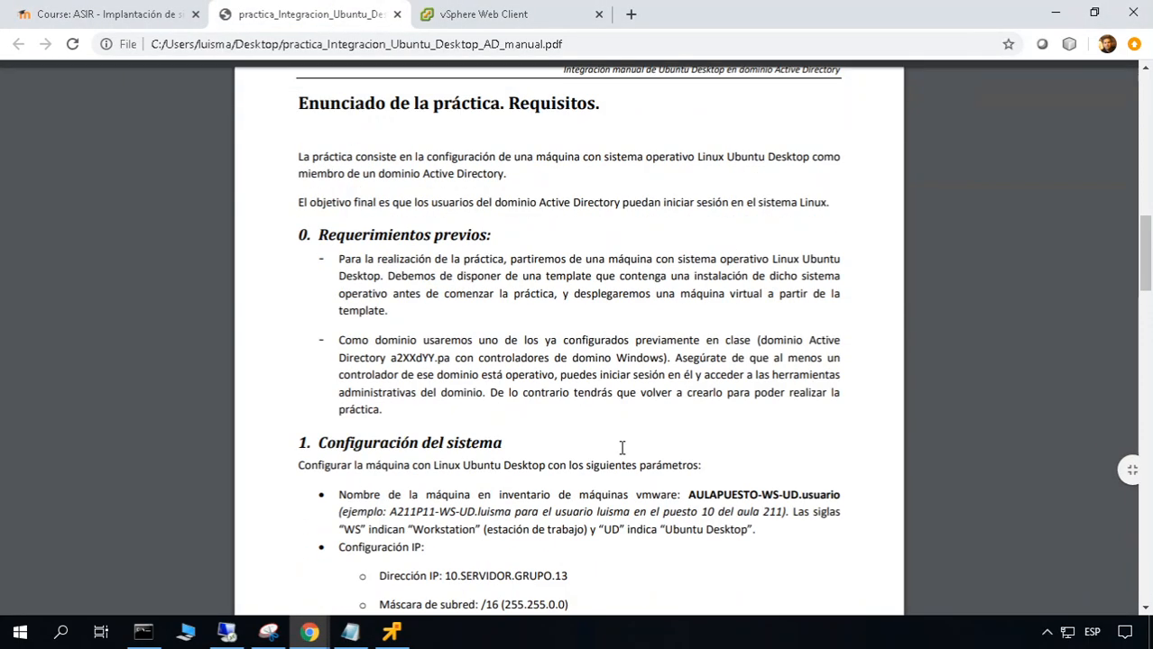
{"action": "scroll", "coordinate": [621, 448], "scroll_direction": "down", "scroll_amount": 3}
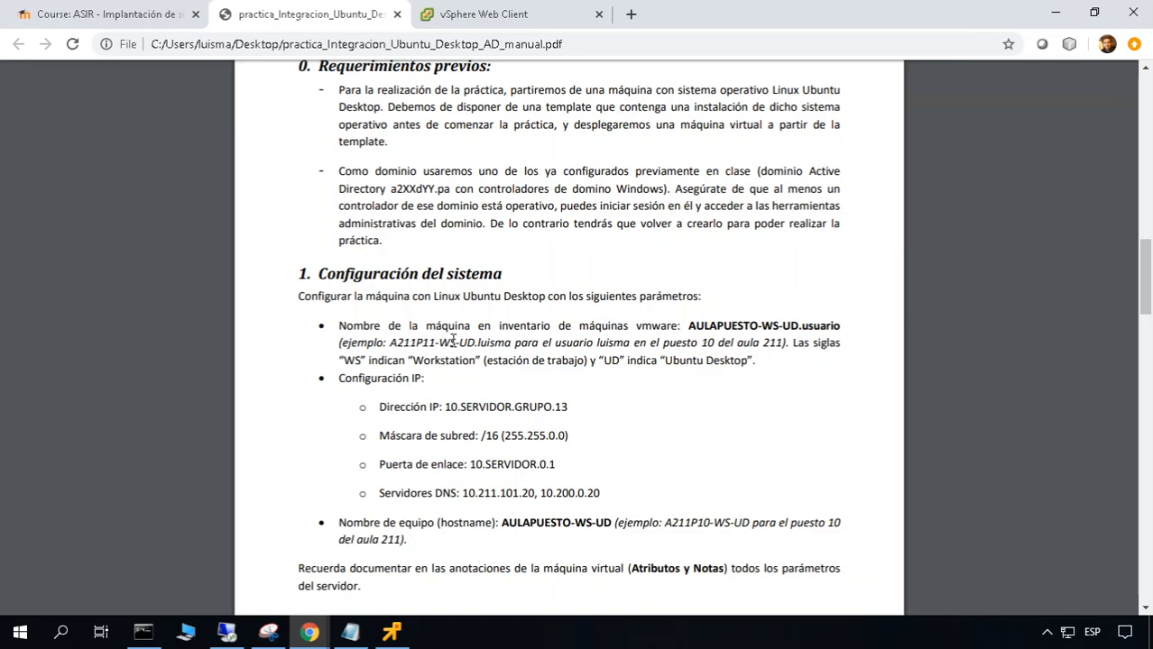
{"action": "key", "text": "alt+Tab"}
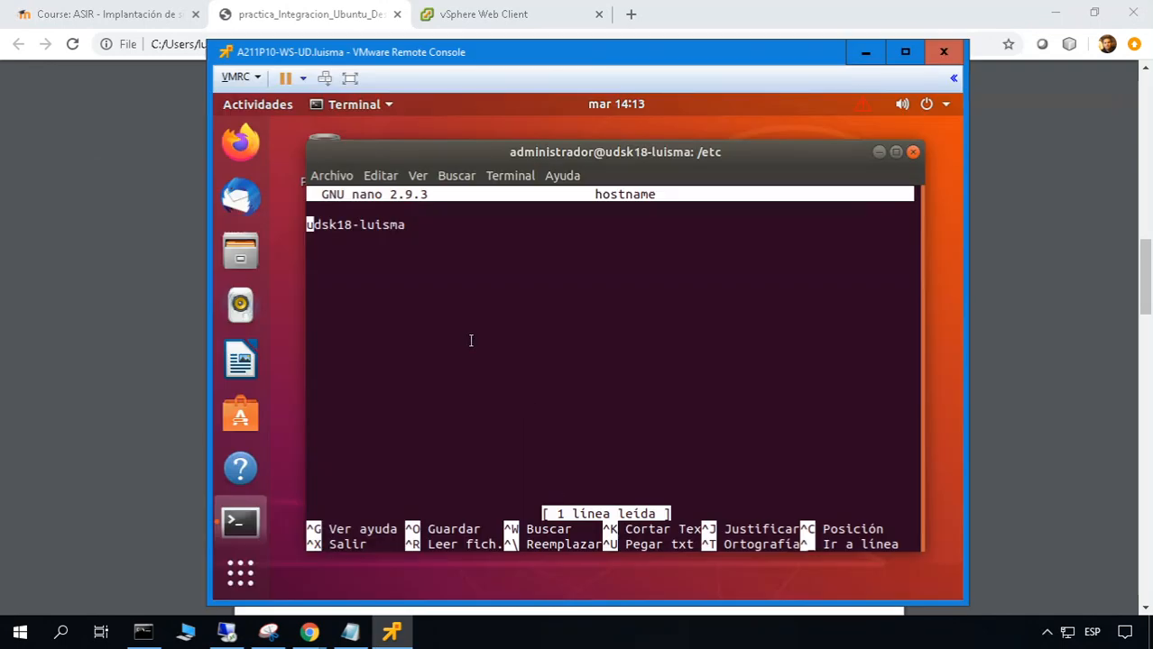
Replace udsk18-luisma with A211P10-WS-UD in /etc/hostname, save it and exit nano
{"action": "key", "text": "Delete"}
{"action": "key", "text": "Delete"}
{"action": "key", "text": "Delete"}
{"action": "key", "text": "Delete"}
{"action": "key", "text": "Delete"}
{"action": "key", "text": "Delete"}
{"action": "key", "text": "Delete"}
{"action": "key", "text": "Delete"}
{"action": "key", "text": "Delete"}
{"action": "key", "text": "Delete"}
{"action": "key", "text": "Delete"}
{"action": "key", "text": "Delete"}
{"action": "key", "text": "Delete"}
{"action": "type", "text": "A"}
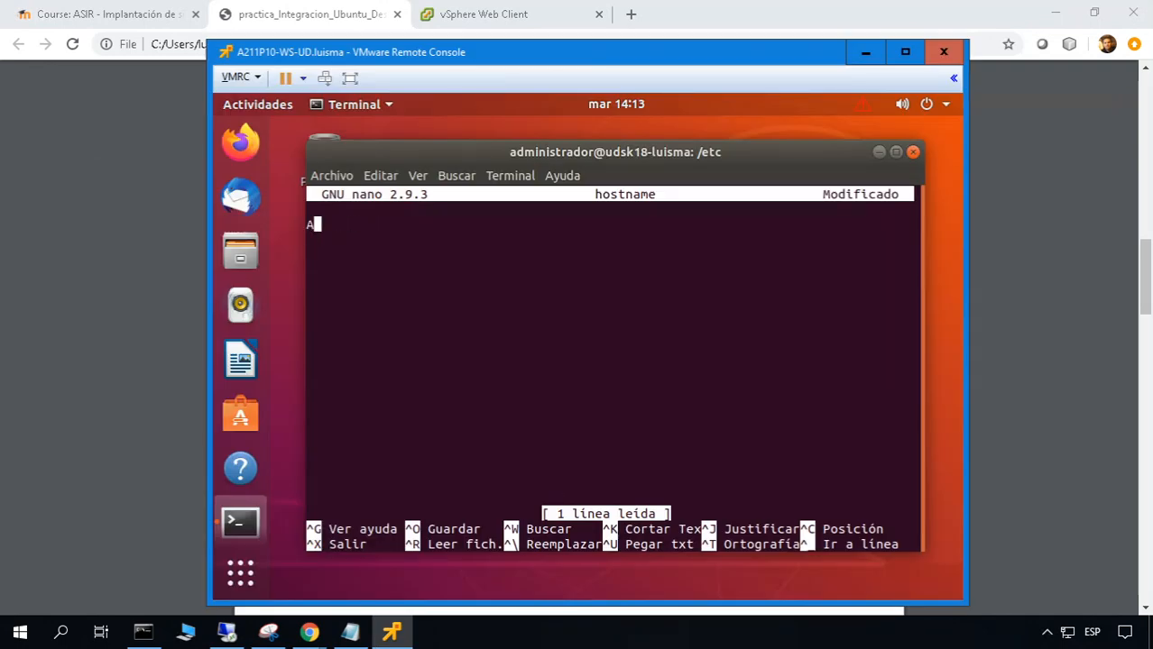
{"action": "type", "text": "211P10-W"}
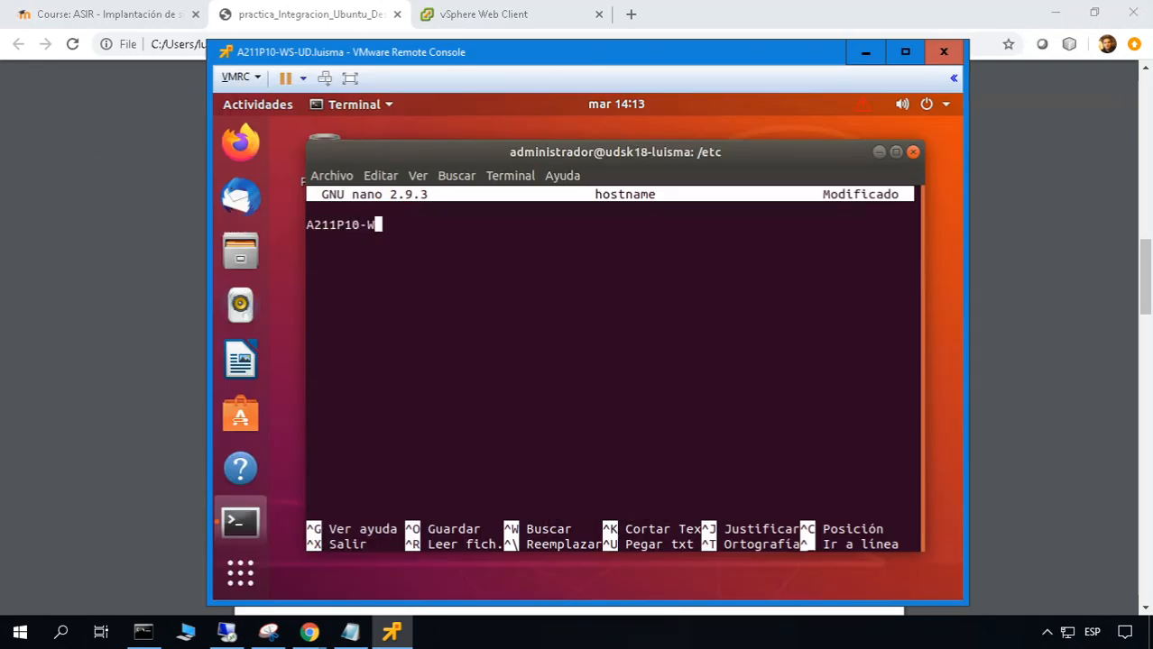
{"action": "type", "text": "S-UD"}
{"action": "key", "text": "ctrl+k"}
{"action": "type", "text": "s"}
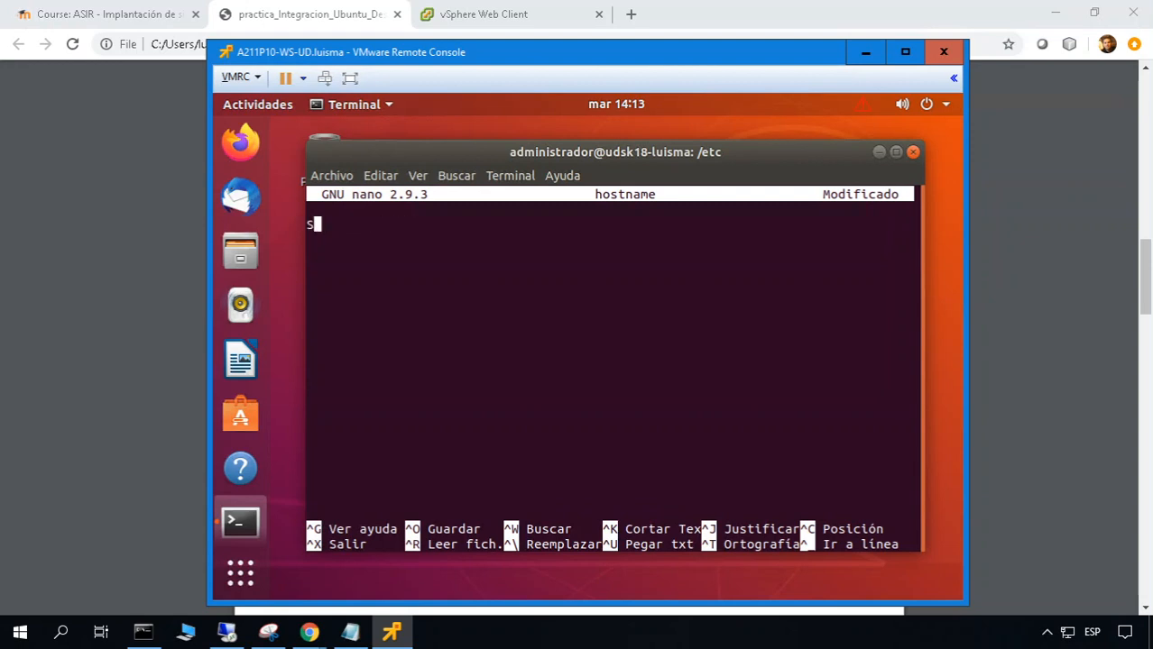
{"action": "key", "text": "BackSpace"}
{"action": "type", "text": "A211P10-WS-"}
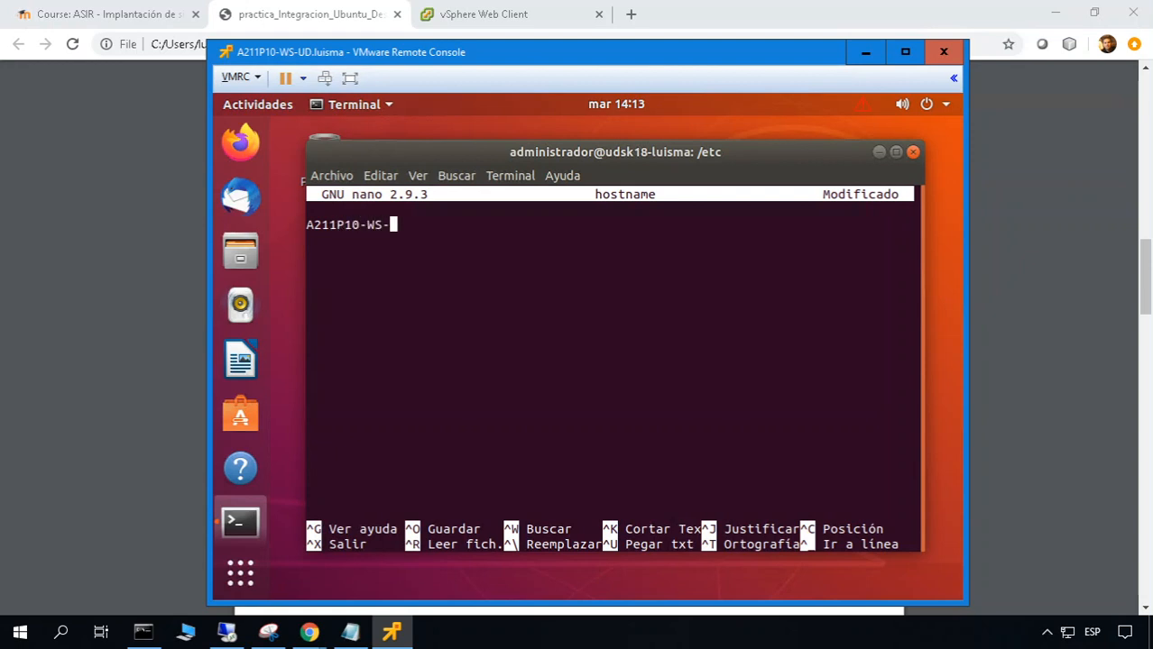
{"action": "type", "text": "UD"}
{"action": "key", "text": "ctrl+o"}
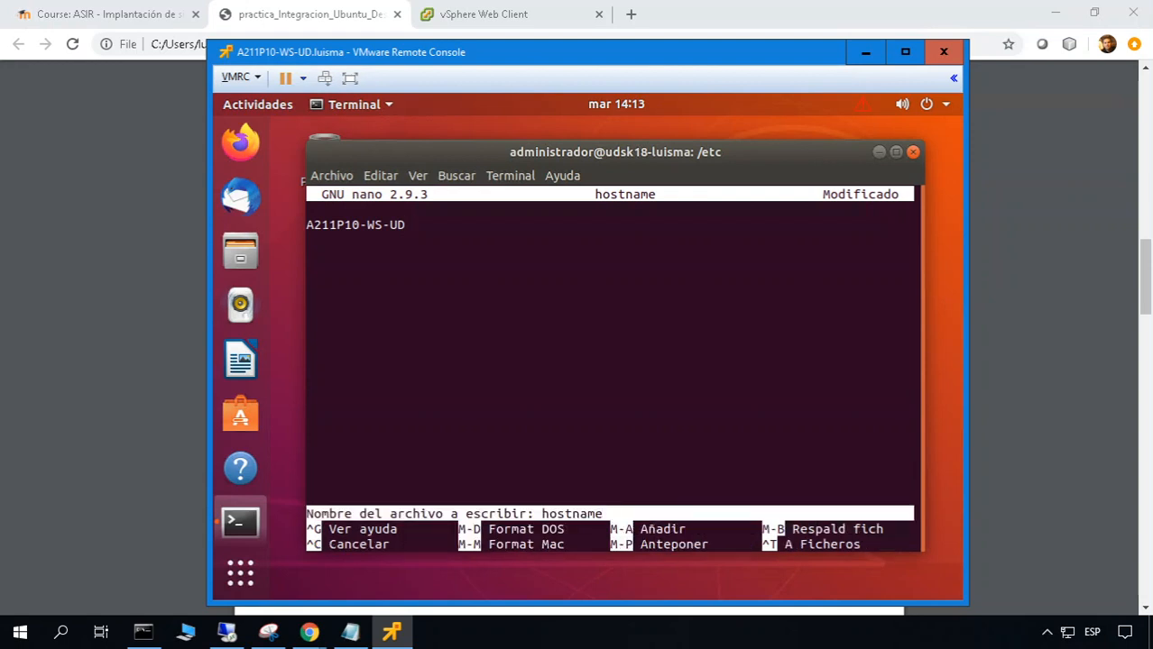
{"action": "key", "text": "Return"}
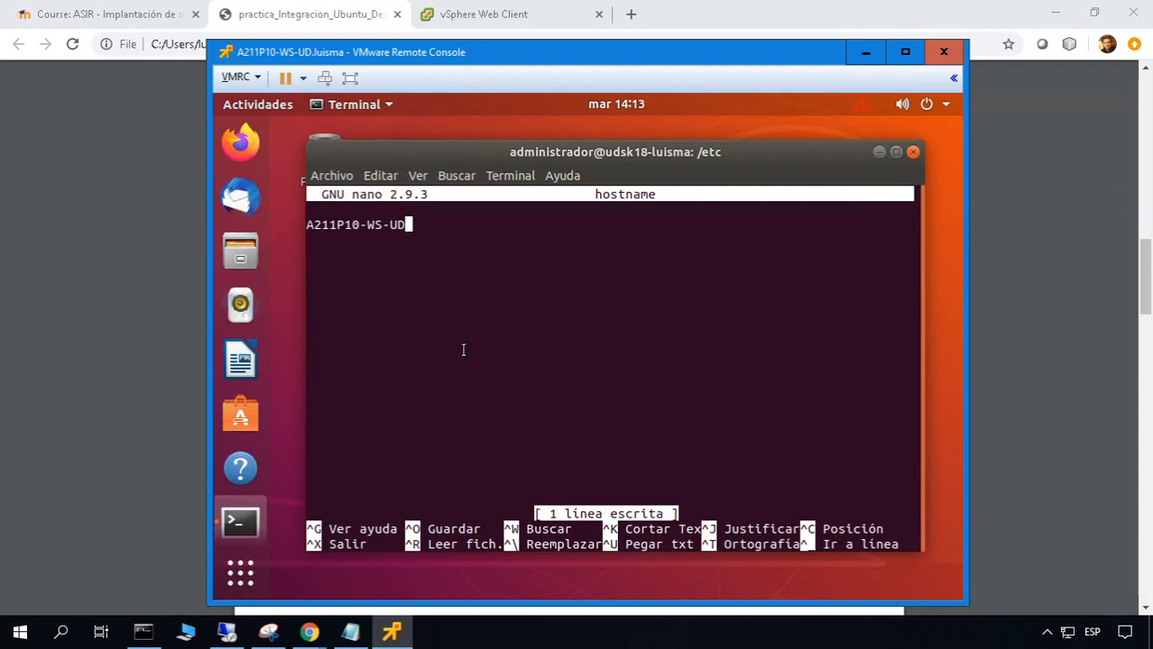
{"action": "key", "text": "ctrl+x"}
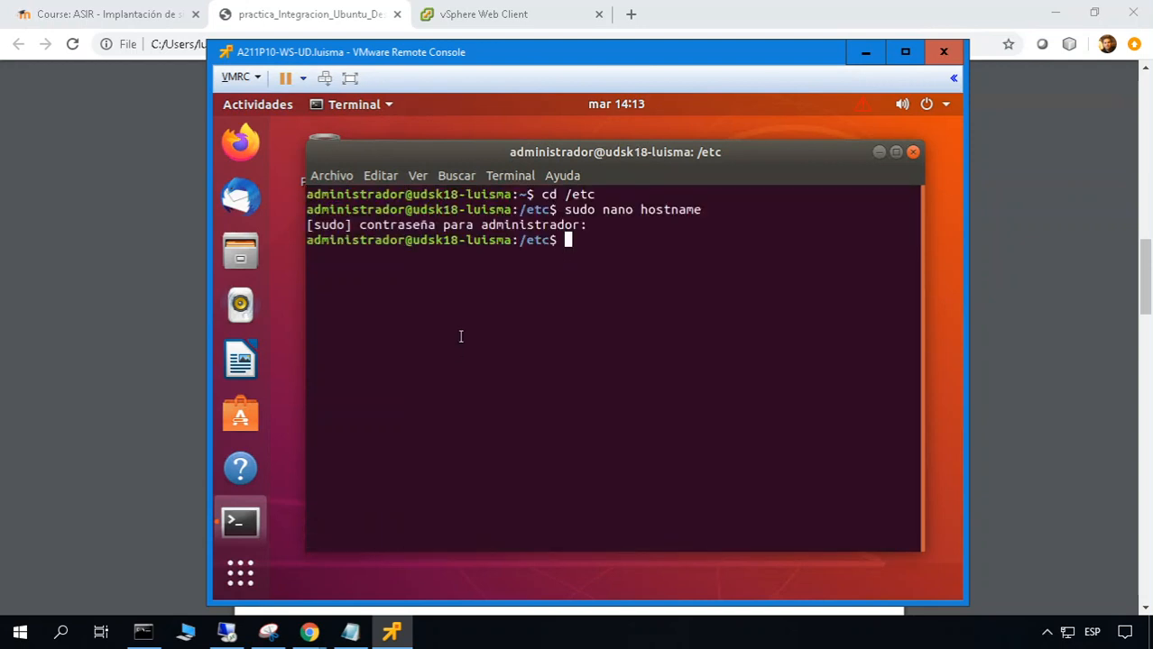
Open /etc/hosts in nano with 'sudo nano hosts'
{"action": "type", "text": "sudo nano hosts"}
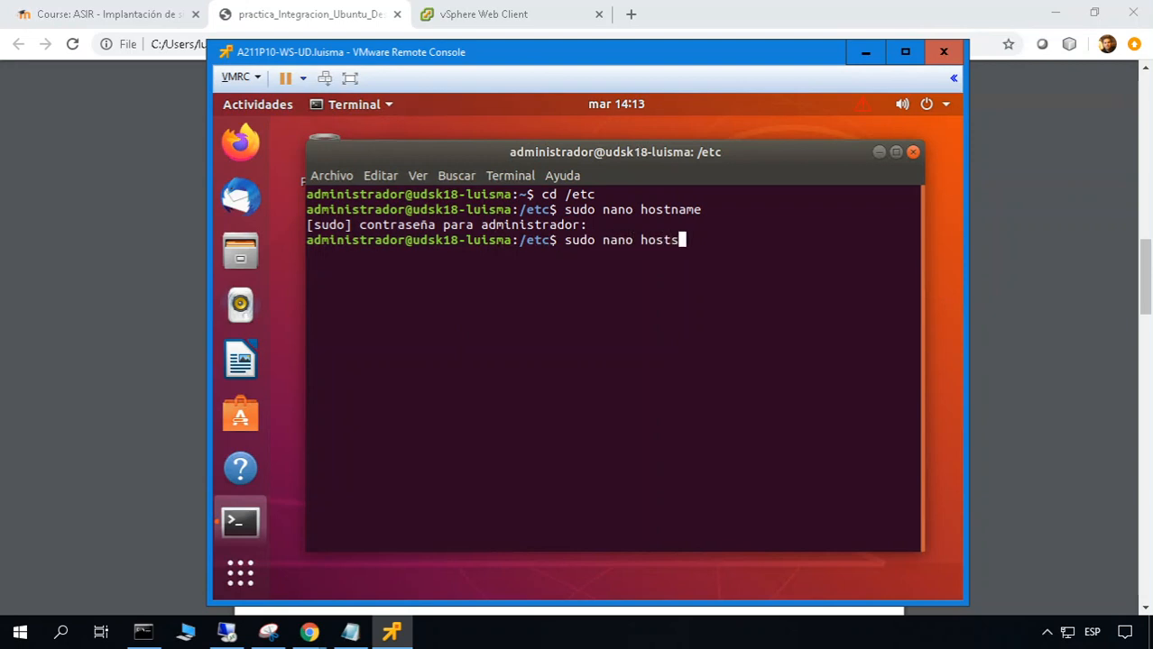
{"action": "key", "text": "Return"}
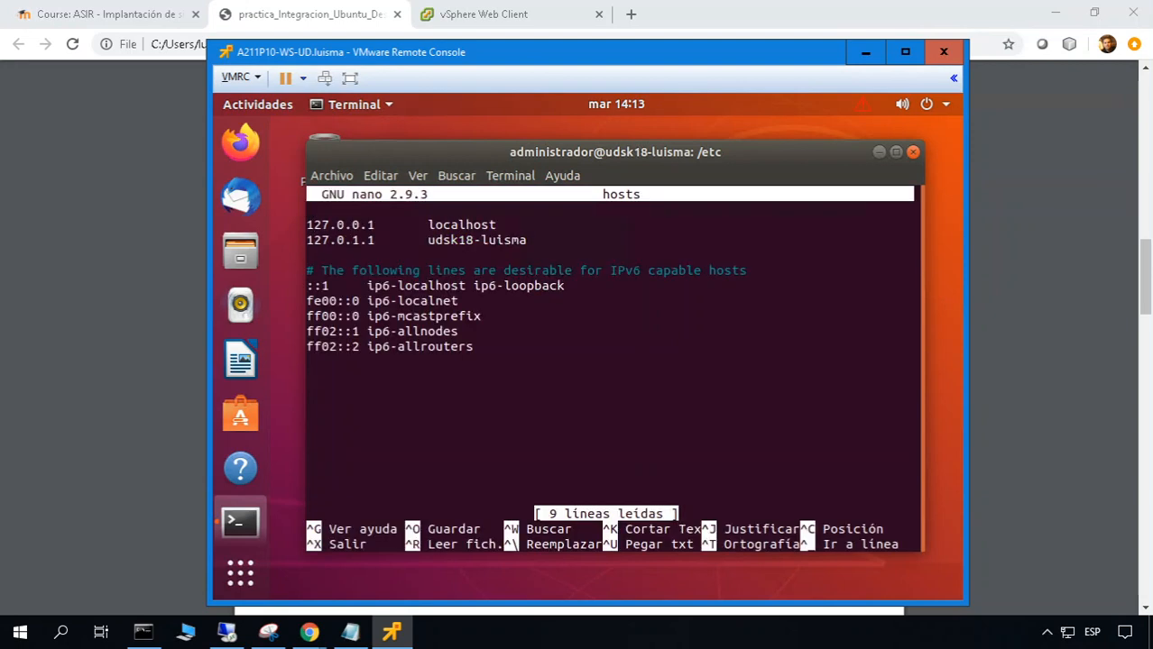
Rename the 127.0.1.1 entry to A211P10-WS-UD, save the hosts file and exit nano
{"action": "key", "text": "Down"}
{"action": "key", "text": "End"}
{"action": "key", "text": "BackSpace"}
{"action": "key", "text": "BackSpace"}
{"action": "key", "text": "BackSpace"}
{"action": "key", "text": "BackSpace"}
{"action": "key", "text": "BackSpace"}
{"action": "key", "text": "BackSpace"}
{"action": "key", "text": "BackSpace"}
{"action": "key", "text": "BackSpace"}
{"action": "key", "text": "BackSpace"}
{"action": "key", "text": "BackSpace"}
{"action": "key", "text": "BackSpace"}
{"action": "key", "text": "BackSpace"}
{"action": "key", "text": "BackSpace"}
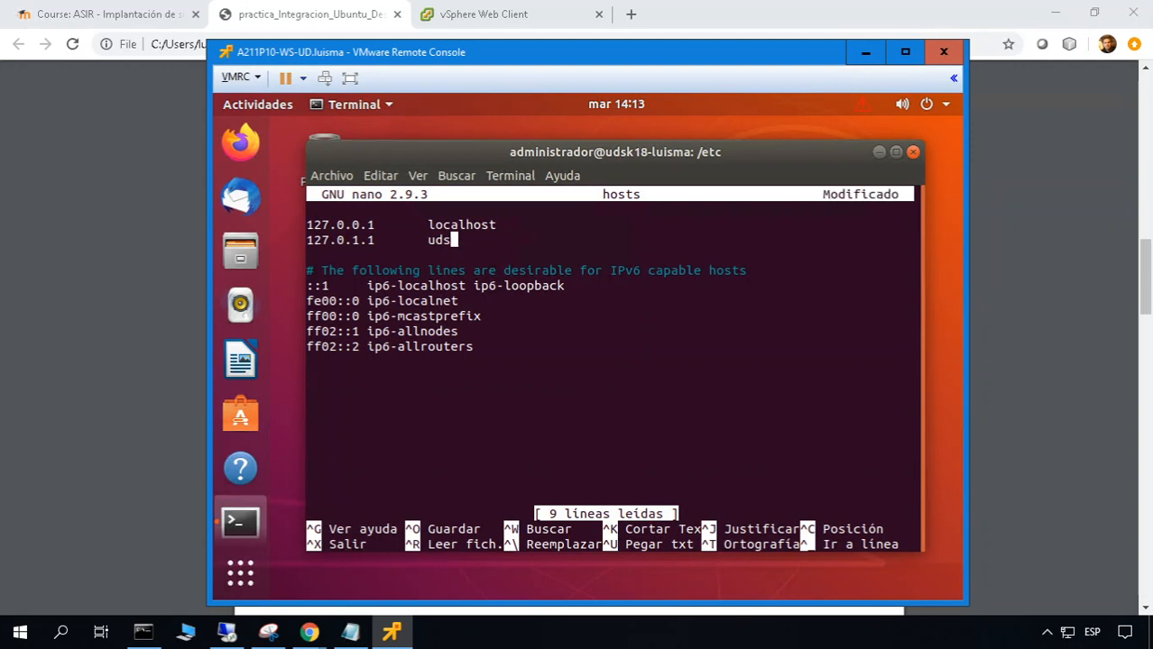
{"action": "type", "text": "A211P10-WS-UD"}
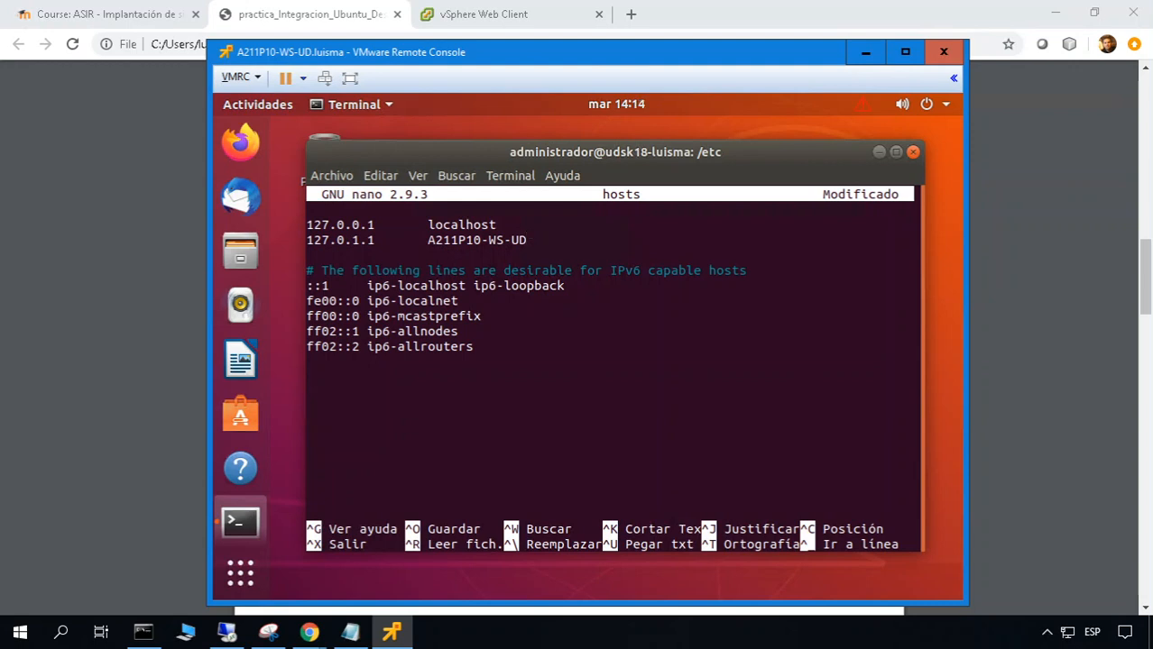
{"action": "key", "text": "ctrl+o"}
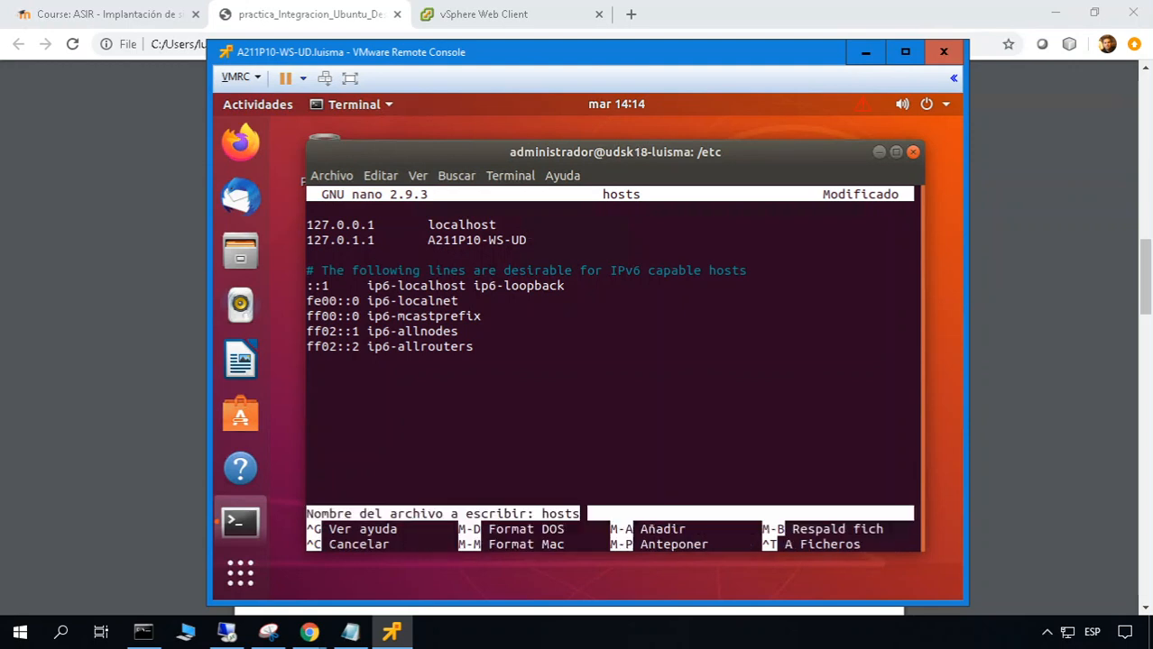
{"action": "key", "text": "Return"}
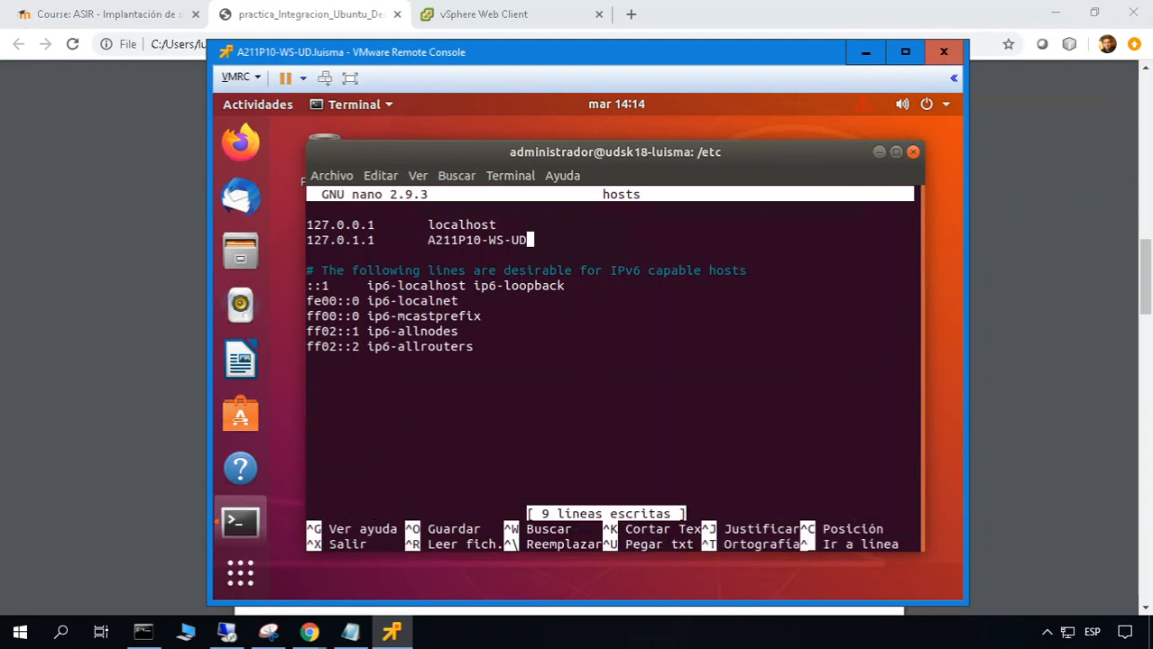
{"action": "key", "text": "ctrl+x"}
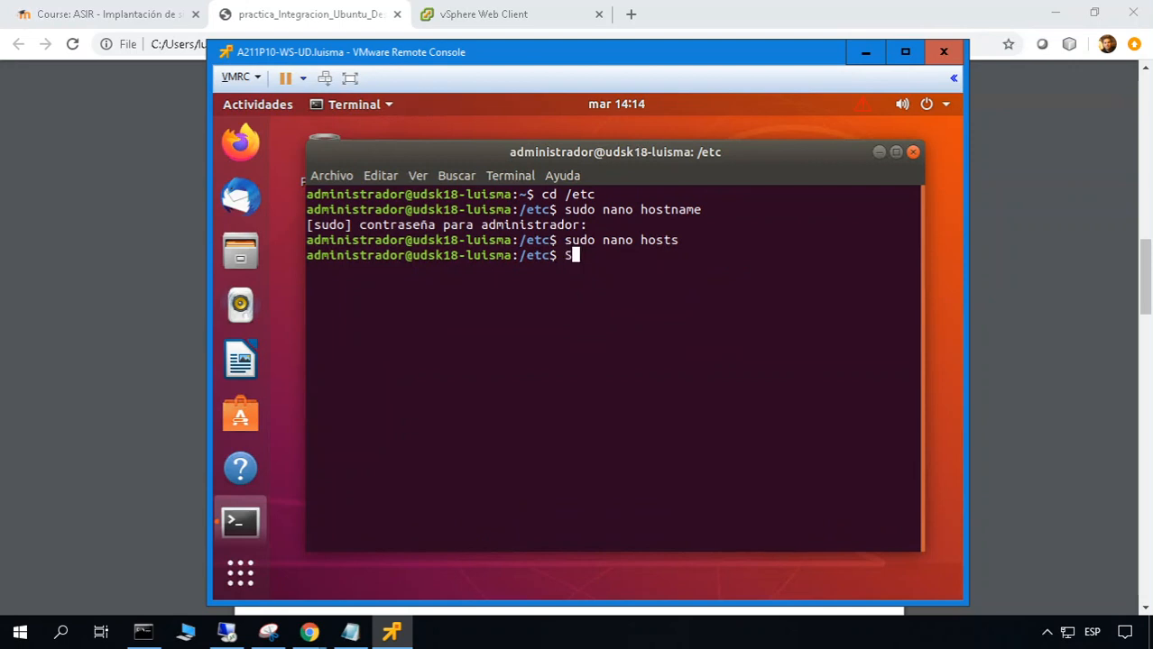
Open resolv.conf with sudo nano and change the search domain to a211d10.pa
{"action": "type", "text": "sudo nano resolv"}
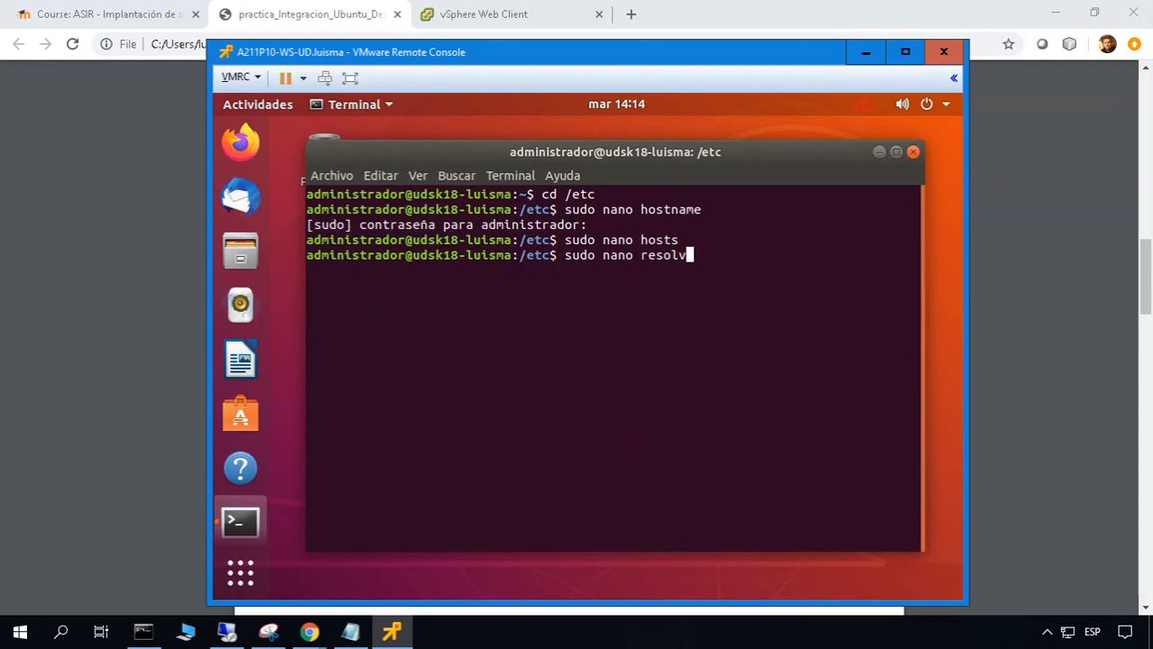
{"action": "key", "text": "Tab"}
{"action": "key", "text": "Return"}
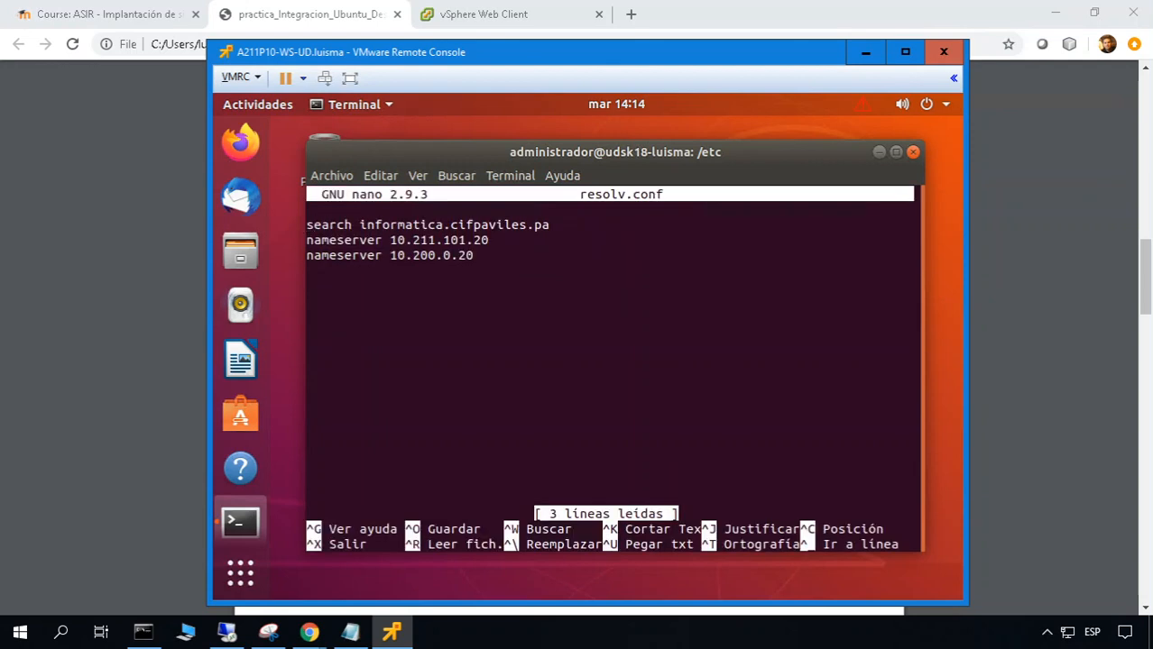
{"action": "key", "text": "End"}
{"action": "key", "text": "BackSpace"}
{"action": "key", "text": "BackSpace"}
{"action": "key", "text": "BackSpace"}
{"action": "key", "text": "BackSpace"}
{"action": "key", "text": "BackSpace"}
{"action": "key", "text": "BackSpace"}
{"action": "key", "text": "BackSpace"}
{"action": "key", "text": "BackSpace"}
{"action": "key", "text": "BackSpace"}
{"action": "key", "text": "BackSpace"}
{"action": "key", "text": "BackSpace"}
{"action": "key", "text": "BackSpace"}
{"action": "key", "text": "BackSpace"}
{"action": "key", "text": "BackSpace"}
{"action": "key", "text": "BackSpace"}
{"action": "key", "text": "BackSpace"}
{"action": "key", "text": "BackSpace"}
{"action": "key", "text": "BackSpace"}
{"action": "key", "text": "BackSpace"}
{"action": "key", "text": "BackSpace"}
{"action": "key", "text": "BackSpace"}
{"action": "key", "text": "BackSpace"}
{"action": "key", "text": "BackSpace"}
{"action": "key", "text": "BackSpace"}
{"action": "key", "text": "BackSpace"}
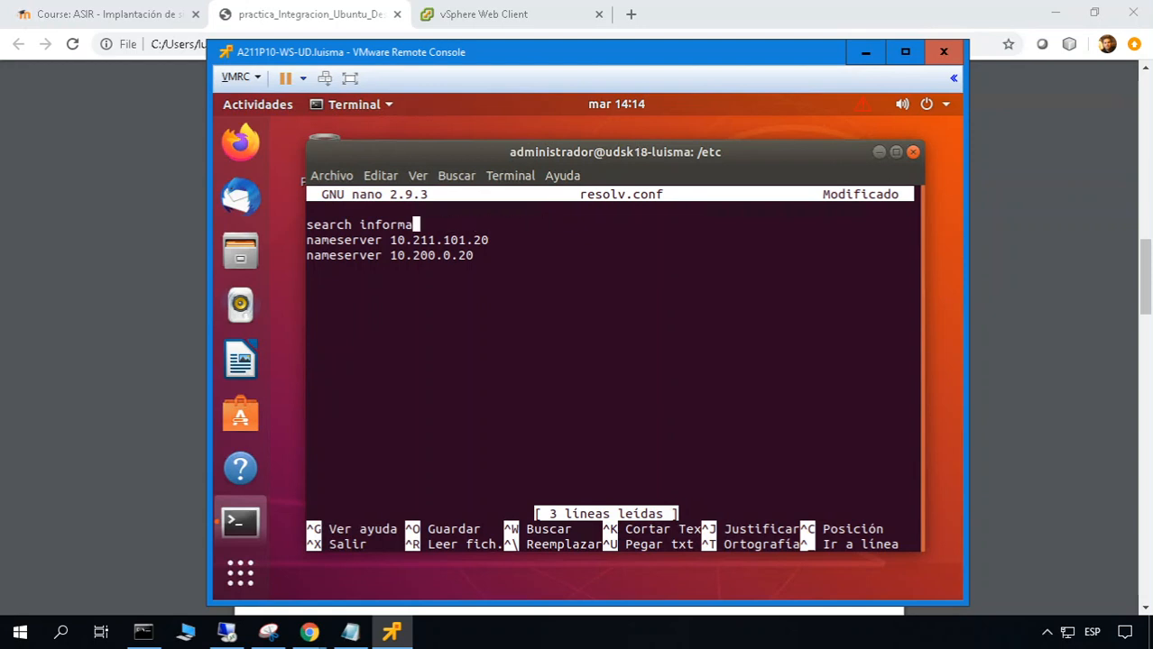
{"action": "type", "text": "a2"}
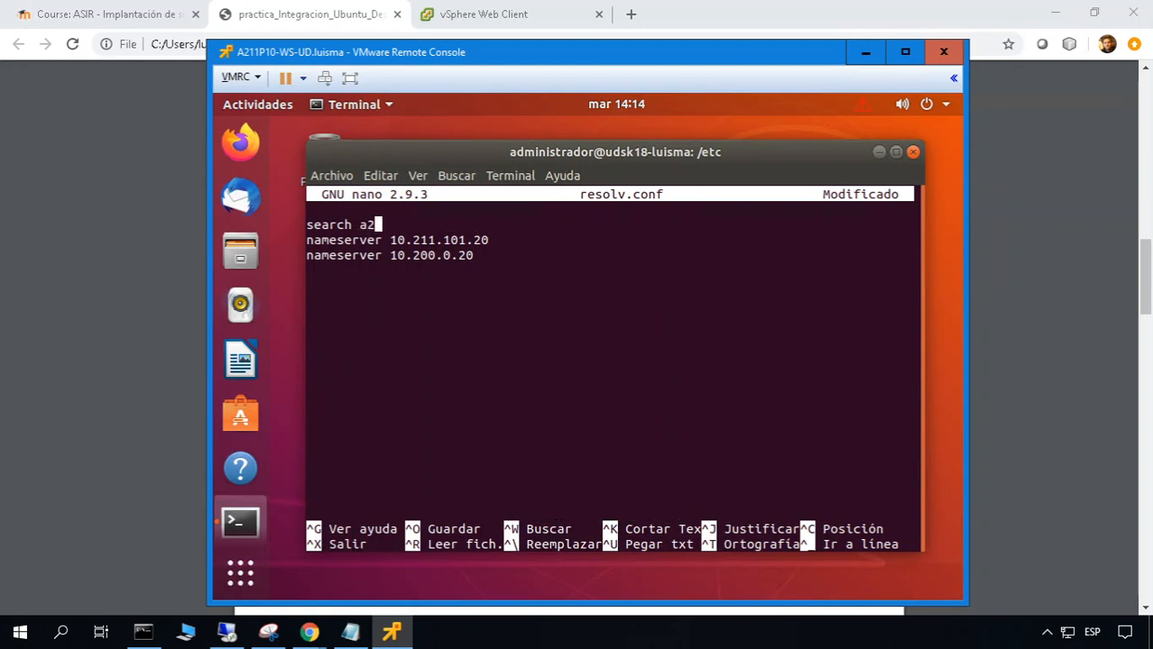
{"action": "type", "text": "11d10.pa"}
Set the first nameserver to 10.19.9.12, delete the second nameserver line, then save and exit
{"action": "key", "text": "Down"}
{"action": "key", "text": "Right"}
{"action": "key", "text": "Right"}
{"action": "key", "text": "Right"}
{"action": "key", "text": "Right"}
{"action": "key", "text": "Right"}
{"action": "key", "text": "Right"}
{"action": "key", "text": "Right"}
{"action": "key", "text": "BackSpace"}
{"action": "key", "text": "BackSpace"}
{"action": "key", "text": "BackSpace"}
{"action": "key", "text": "BackSpace"}
{"action": "key", "text": "BackSpace"}
{"action": "key", "text": "BackSpace"}
{"action": "key", "text": "BackSpace"}
{"action": "key", "text": "BackSpace"}
{"action": "key", "text": "BackSpace"}
{"action": "key", "text": "BackSpace"}
{"action": "key", "text": "BackSpace"}
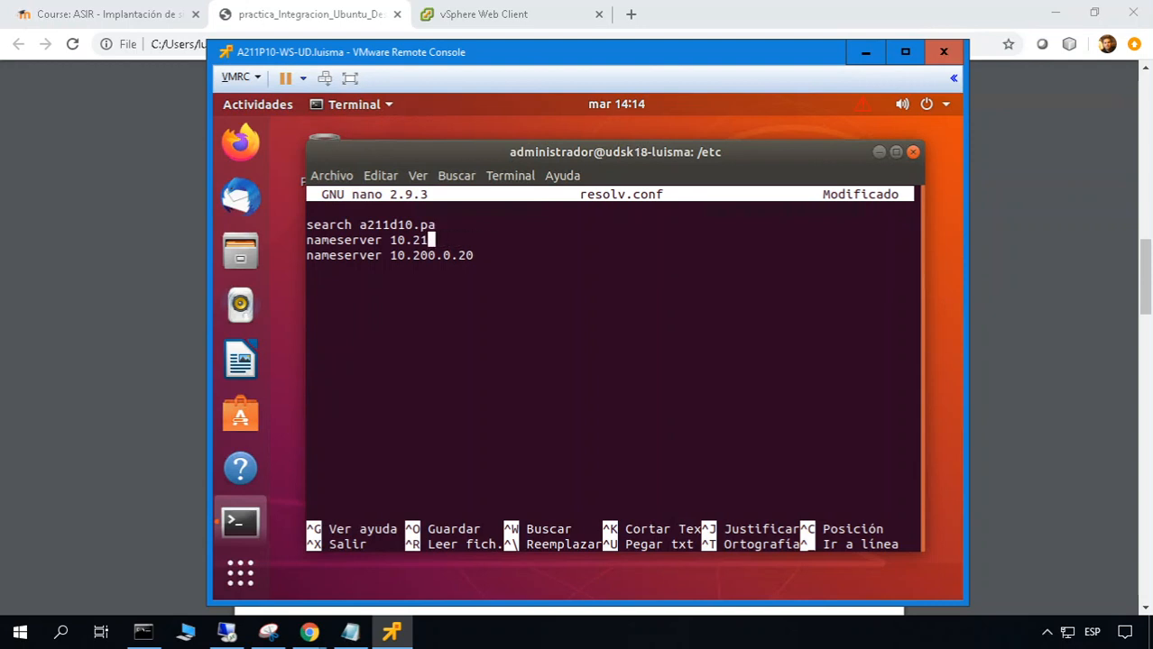
{"action": "type", "text": ".19.9.12"}
{"action": "key", "text": "Down"}
{"action": "key", "text": "Right"}
{"action": "key", "text": "ctrl+k"}
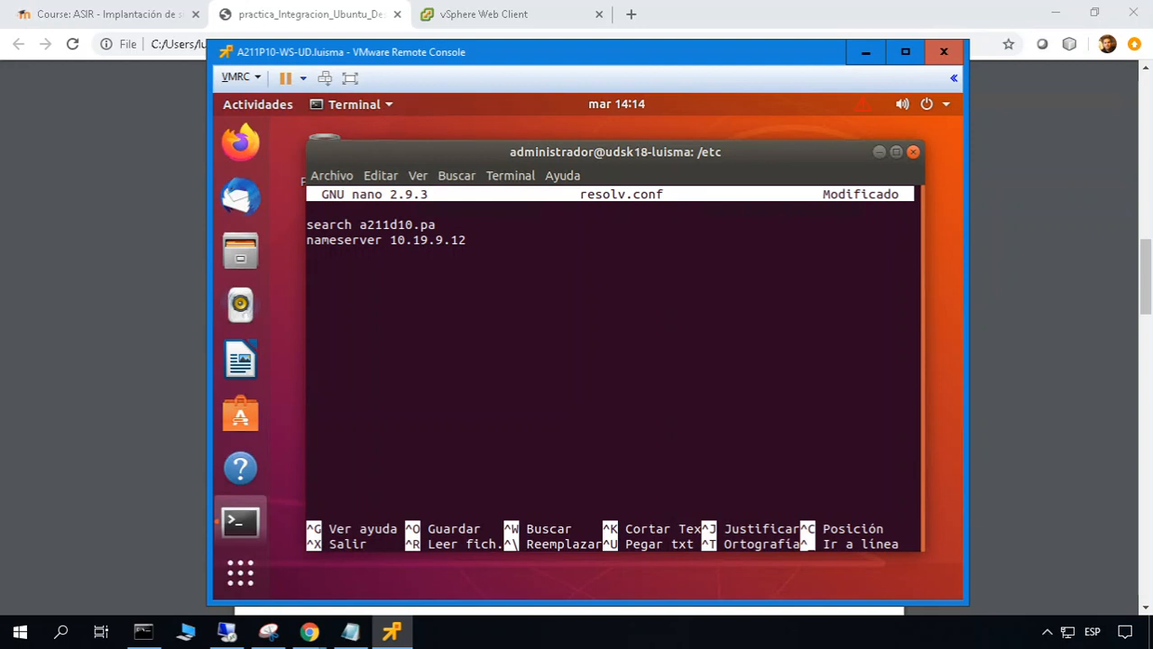
{"action": "key", "text": "Up"}
{"action": "key", "text": "Up"}
{"action": "key", "text": "ctrl+o"}
{"action": "key", "text": "Return"}
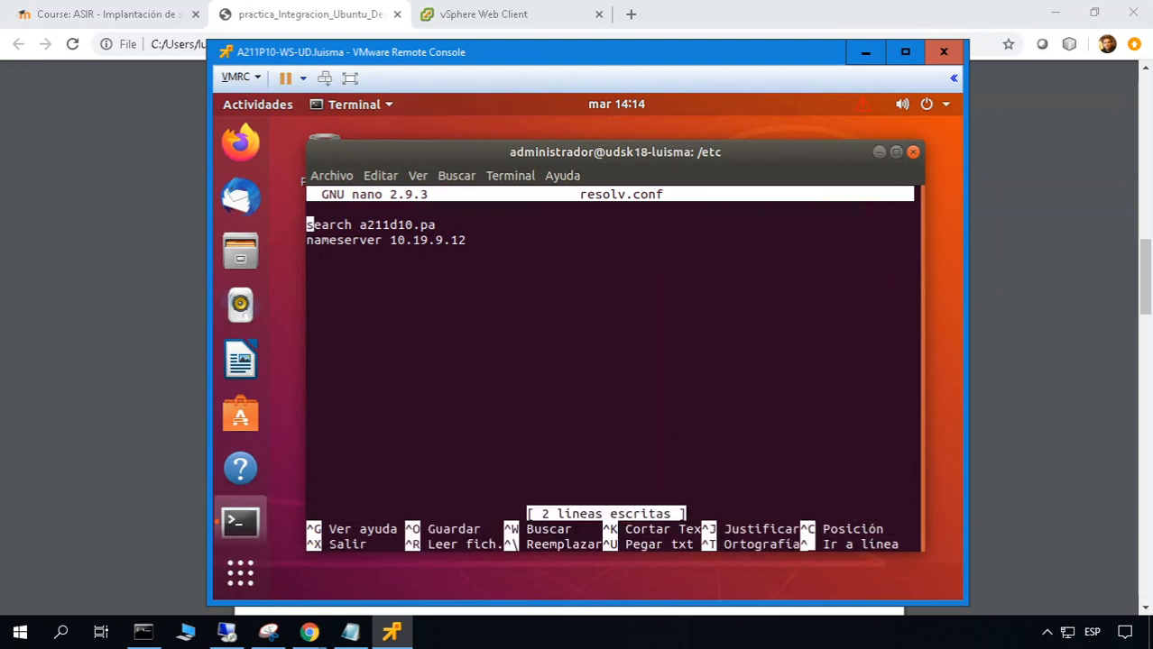
{"action": "key", "text": "ctrl+x"}
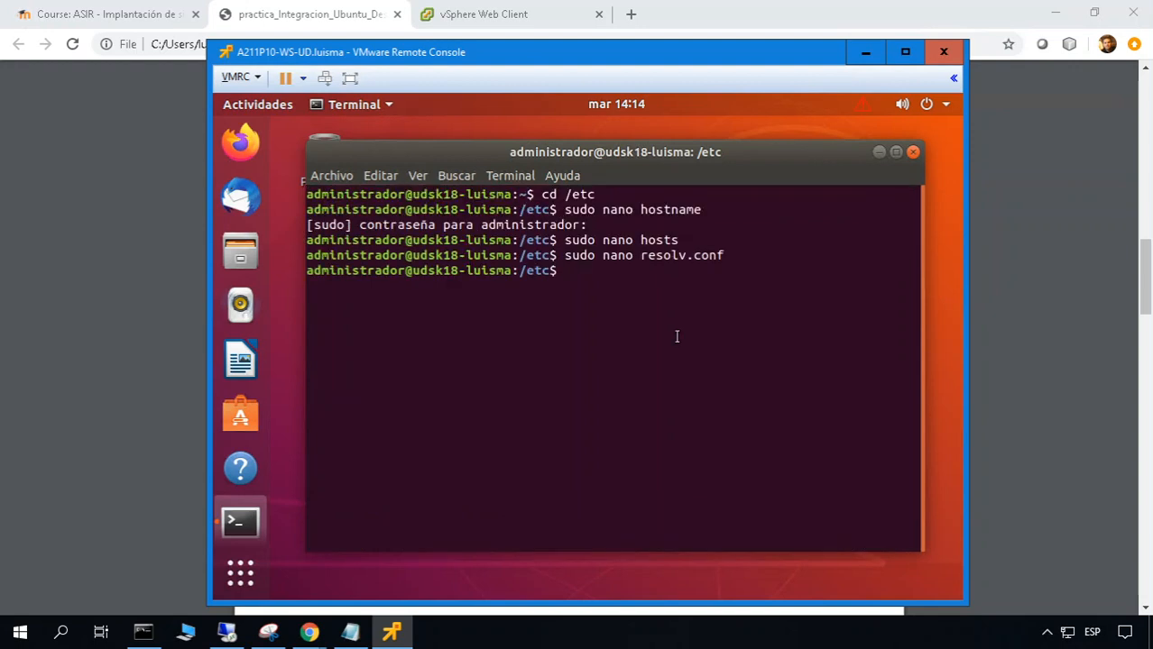
Open /etc/netplan/01-network-manager-all.yaml in nano with sudo and move to the addresses line
{"action": "type", "text": "cd netplan"}
{"action": "key", "text": "Return"}
{"action": "type", "text": "sudo na"}
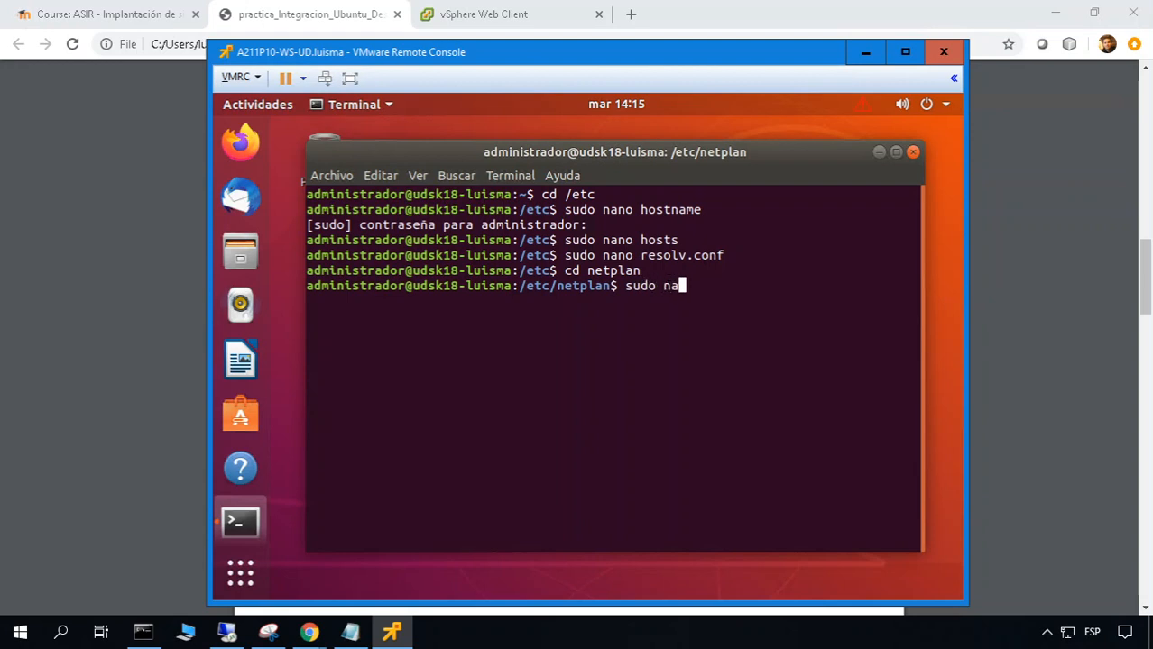
{"action": "type", "text": "no 0"}
{"action": "key", "text": "Tab"}
{"action": "key", "text": "Return"}
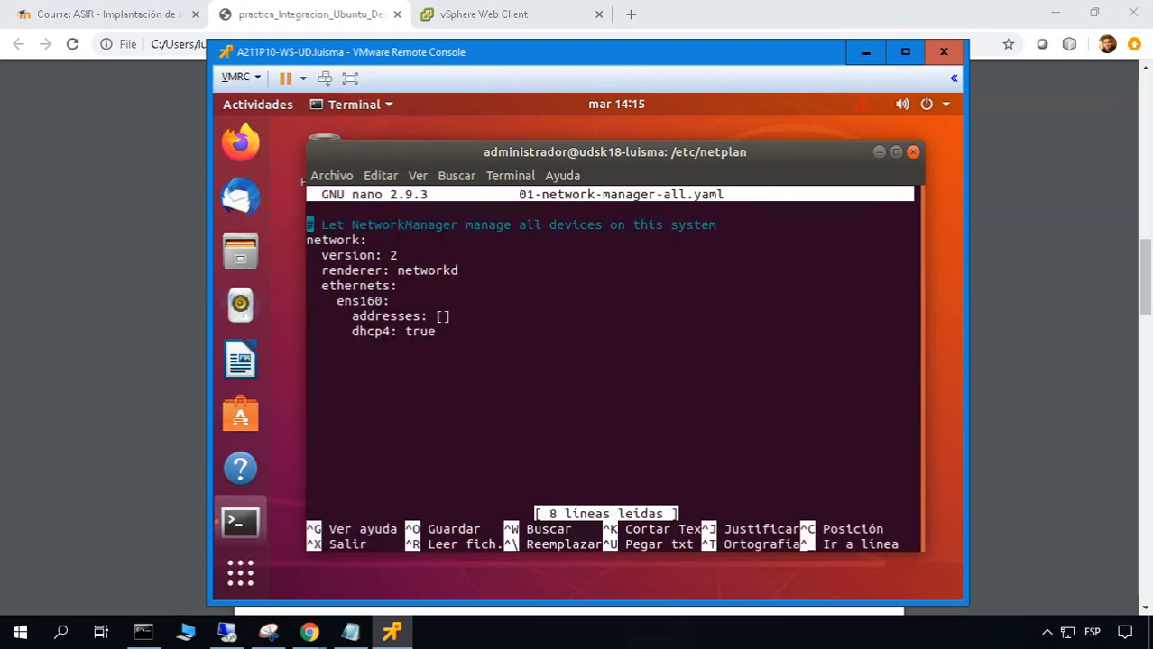
{"action": "key", "text": "Down"}
{"action": "key", "text": "Down"}
{"action": "key", "text": "Down"}
{"action": "key", "text": "Down"}
{"action": "key", "text": "Down"}
{"action": "key", "text": "Right"}
{"action": "key", "text": "Right"}
{"action": "key", "text": "Right"}
{"action": "key", "text": "Right"}
{"action": "key", "text": "Right"}
{"action": "key", "text": "Right"}
{"action": "key", "text": "Right"}
{"action": "key", "text": "Right"}
{"action": "key", "text": "Right"}
{"action": "key", "text": "Right"}
{"action": "key", "text": "Right"}
{"action": "key", "text": "Right"}
{"action": "key", "text": "Right"}
{"action": "key", "text": "alt+Tab"}
{"action": "key", "text": "alt+Tab"}
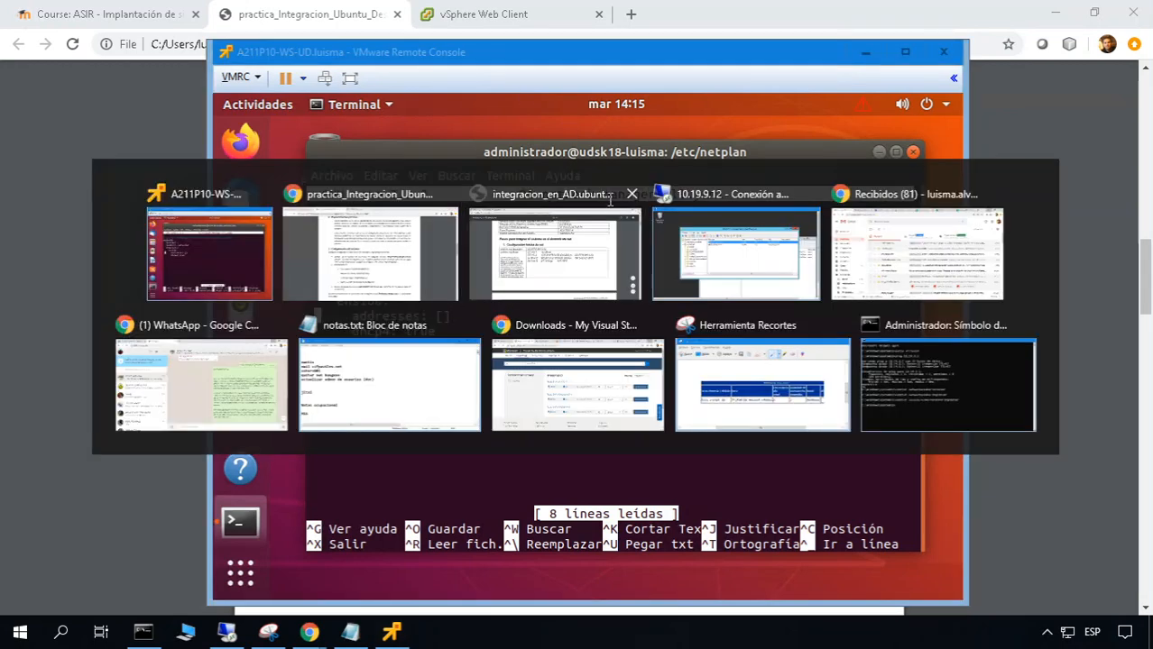
Scroll the PDF guide to the Ubuntu 18 netplan example for ens160 at 10.19.9.13/16
{"action": "scroll", "coordinate": [649, 326], "scroll_direction": "down", "scroll_amount": 10}
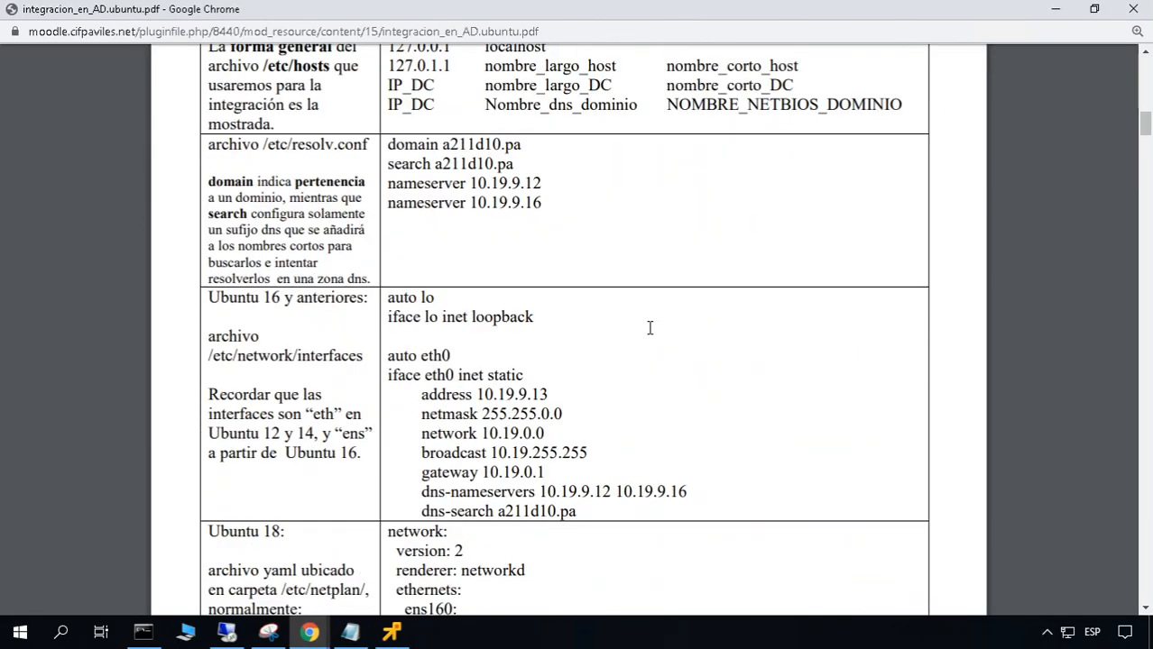
{"action": "scroll", "coordinate": [523, 363], "scroll_direction": "down", "scroll_amount": 2}
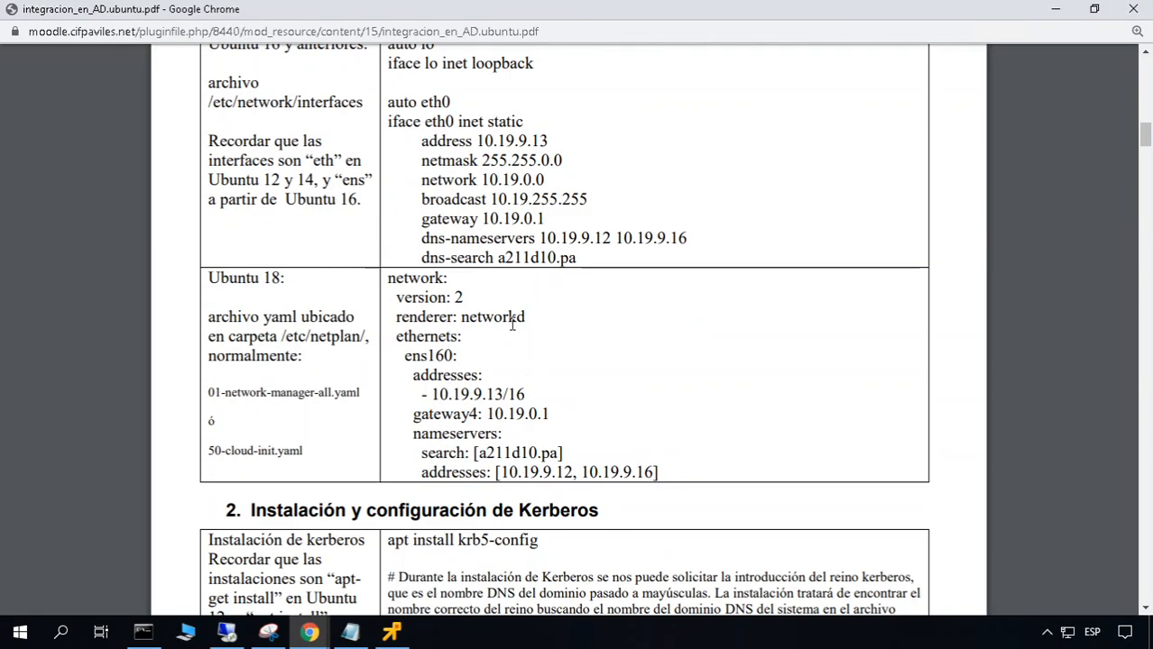
{"action": "scroll", "coordinate": [542, 388], "scroll_direction": "down", "scroll_amount": 3}
{"action": "scroll", "coordinate": [544, 396], "scroll_direction": "down", "scroll_amount": 2}
{"action": "scroll", "coordinate": [544, 397], "scroll_direction": "up", "scroll_amount": 6}
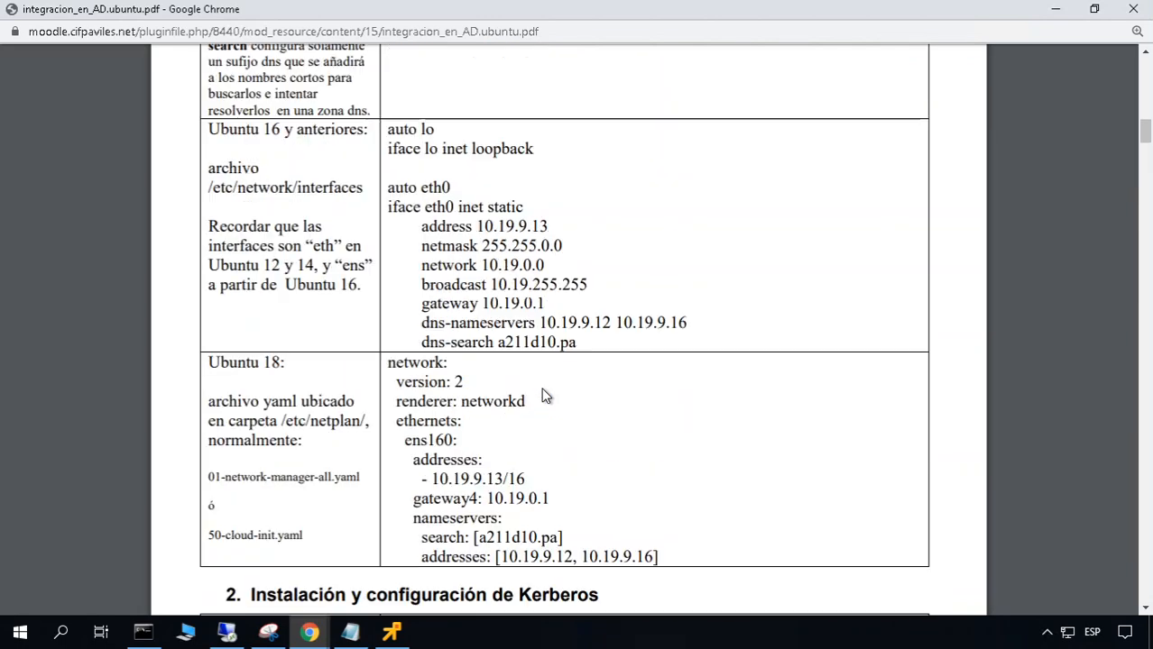
{"action": "scroll", "coordinate": [631, 424], "scroll_direction": "up", "scroll_amount": 2}
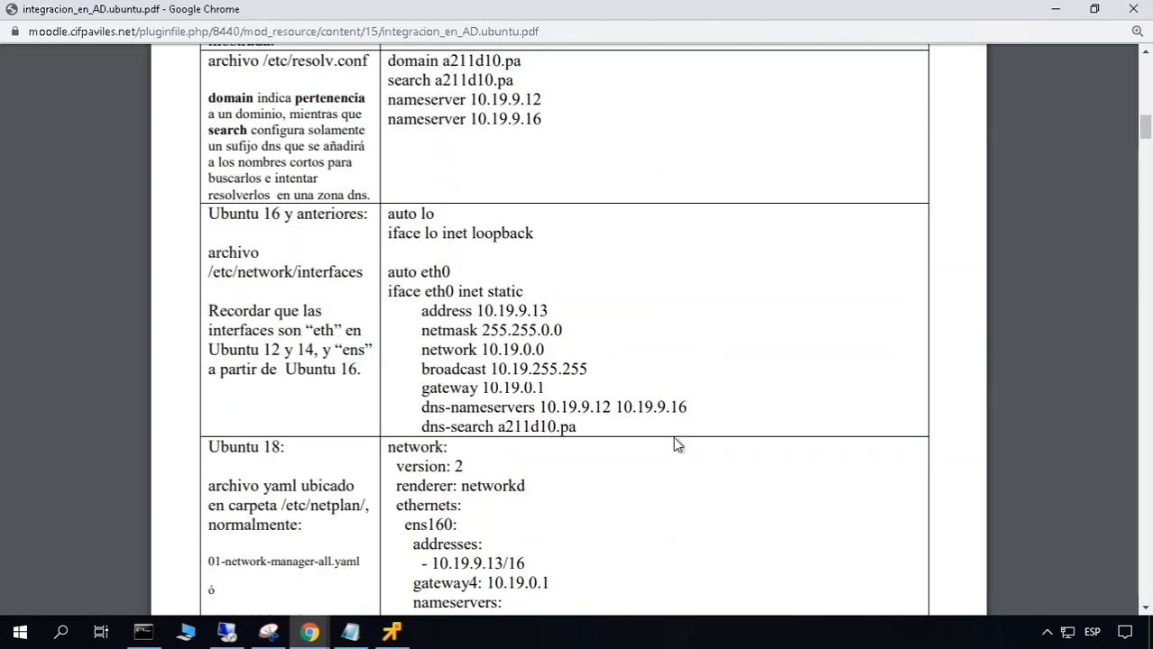
{"action": "left_click", "coordinate": [1145, 610]}
{"action": "left_click", "coordinate": [1146, 610]}
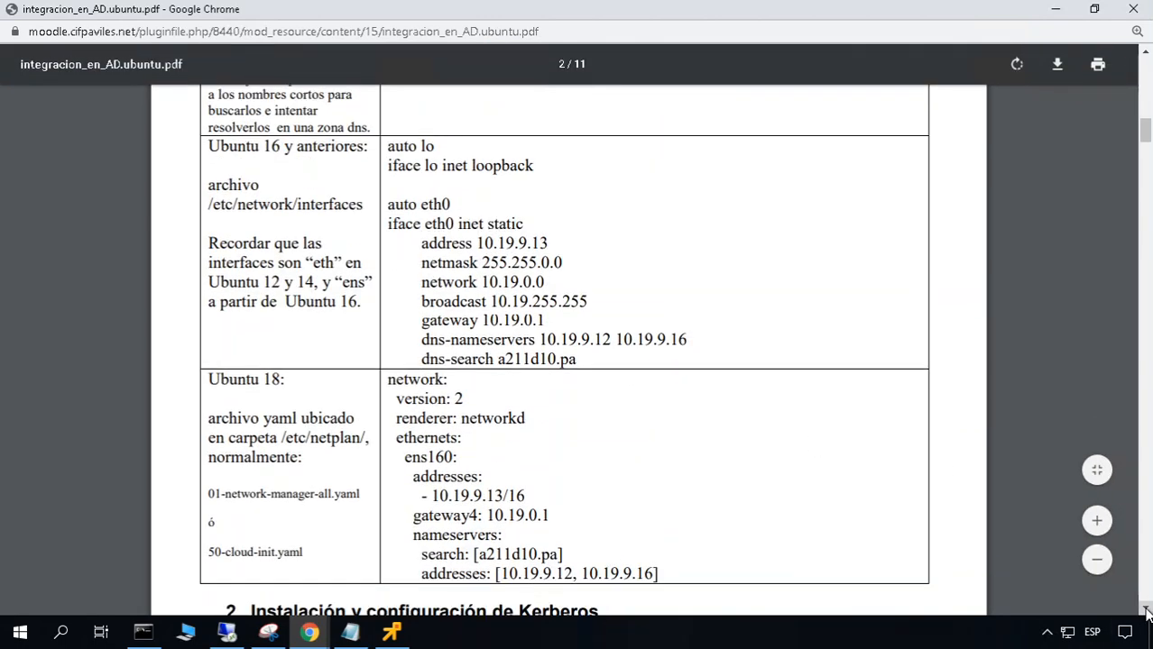
{"action": "key", "text": "alt+Tab"}
Set the ens160 address to 10.19.9.13/16 and gateway4 to 10.19.0.1
{"action": "left_click_drag", "start_coordinate": [429, 65], "coordinate": [847, 27]}
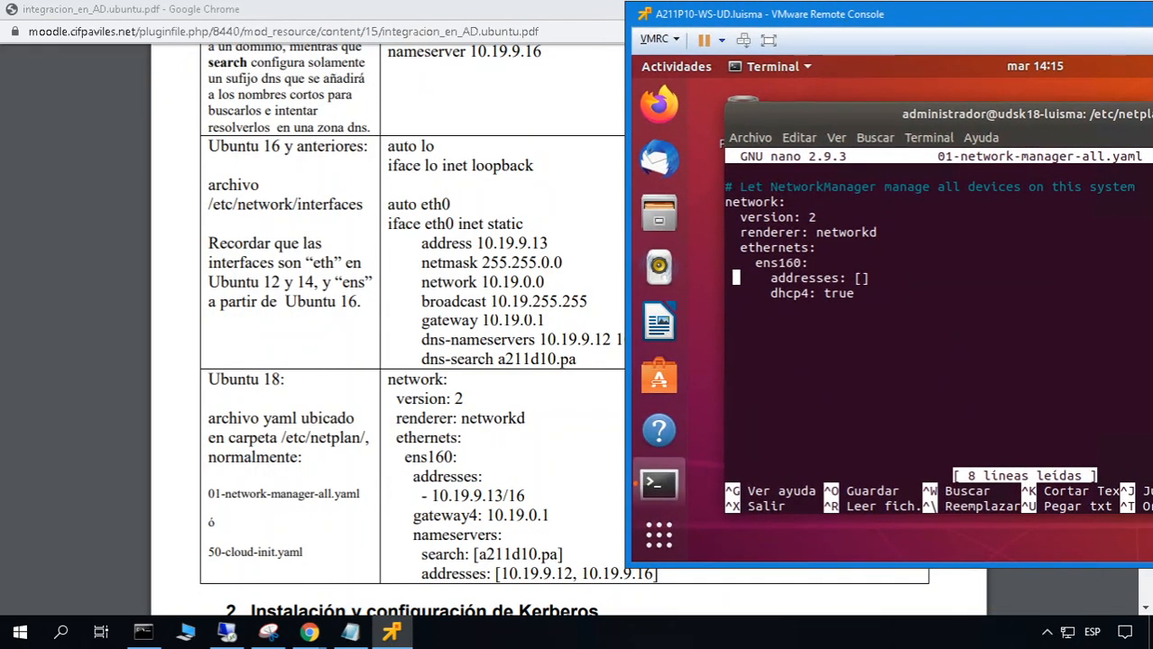
{"action": "key", "text": "End"}
{"action": "key", "text": "BackSpace"}
{"action": "key", "text": "BackSpace"}
{"action": "key", "text": "BackSpace"}
{"action": "key", "text": "Return"}
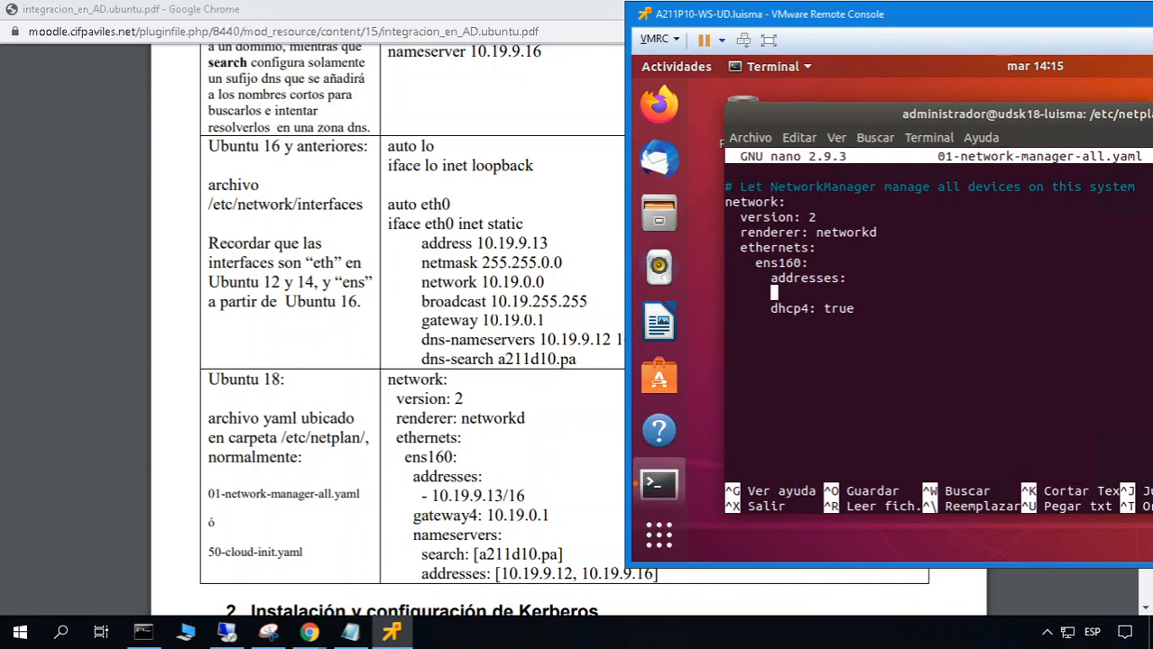
{"action": "type", "text": "- 10.19.9.13/16"}
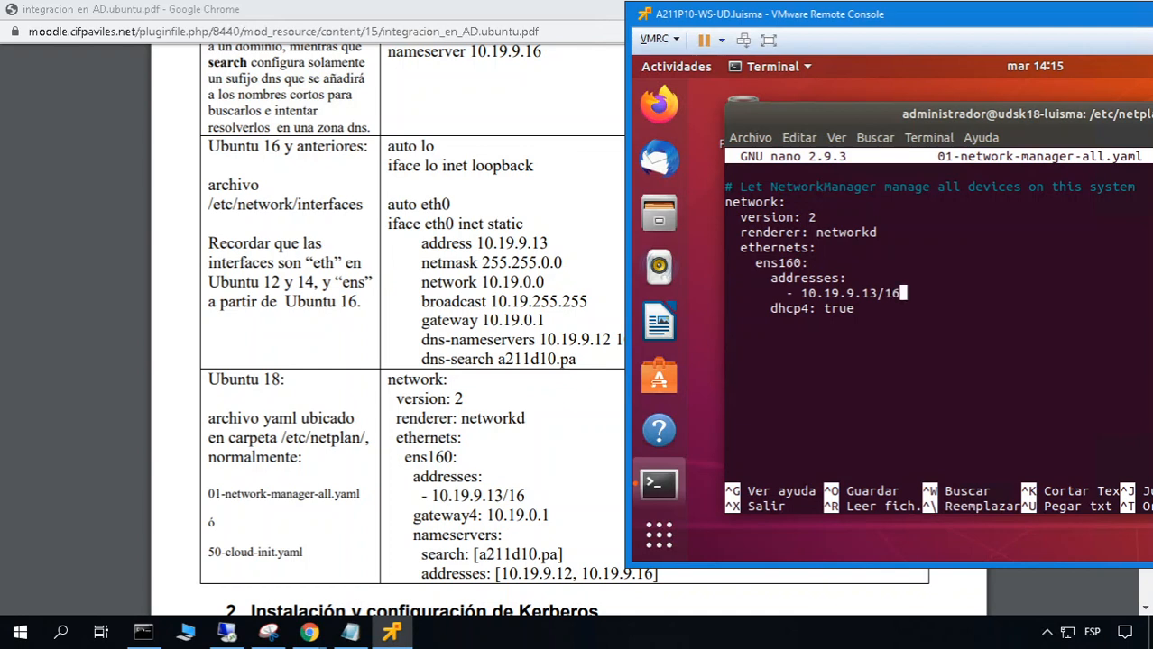
{"action": "key", "text": "Return"}
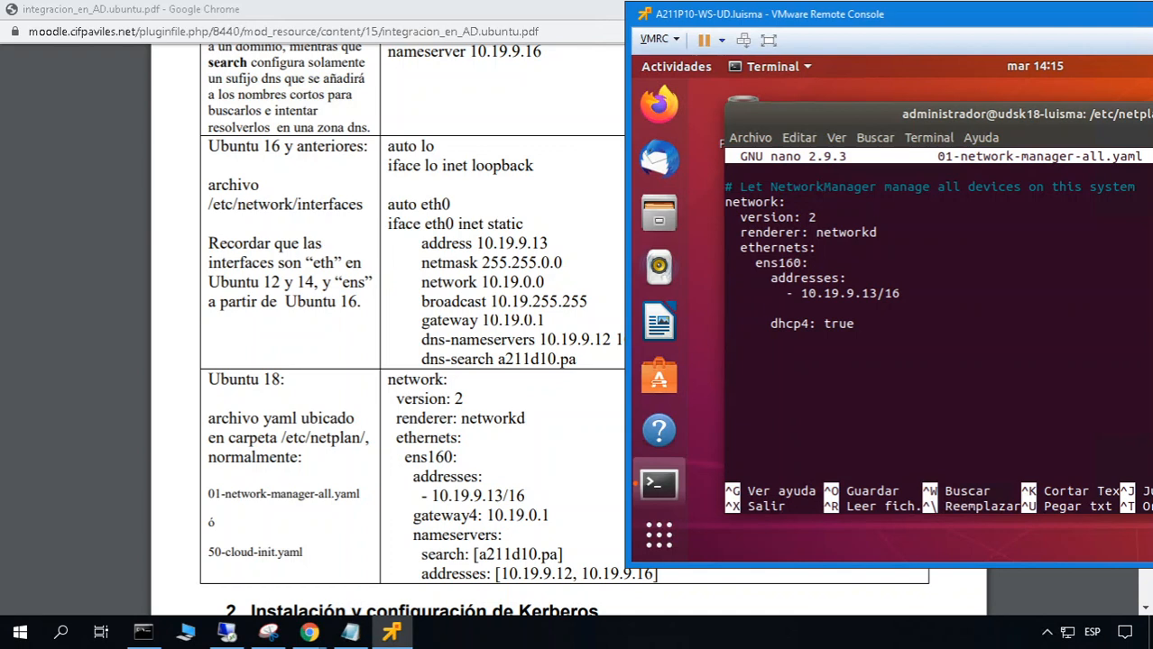
{"action": "type", "text": "gateway4:"}
{"action": "key", "text": "ctrl+r"}
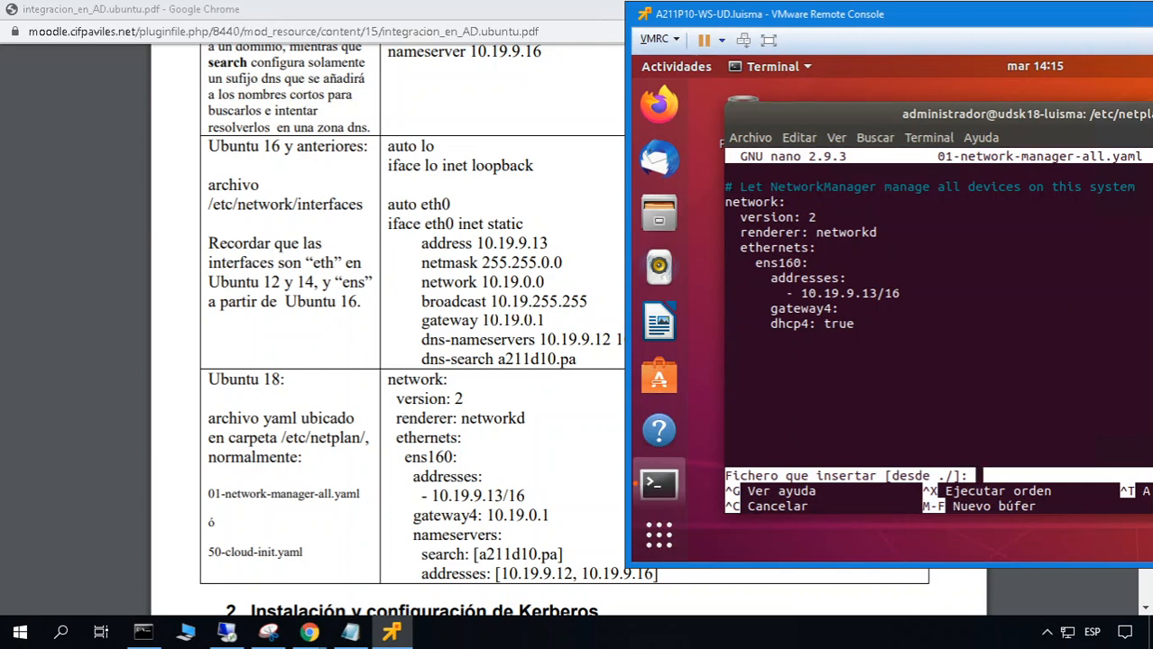
{"action": "key", "text": "ctrl+c"}
{"action": "type", "text": "10.19"}
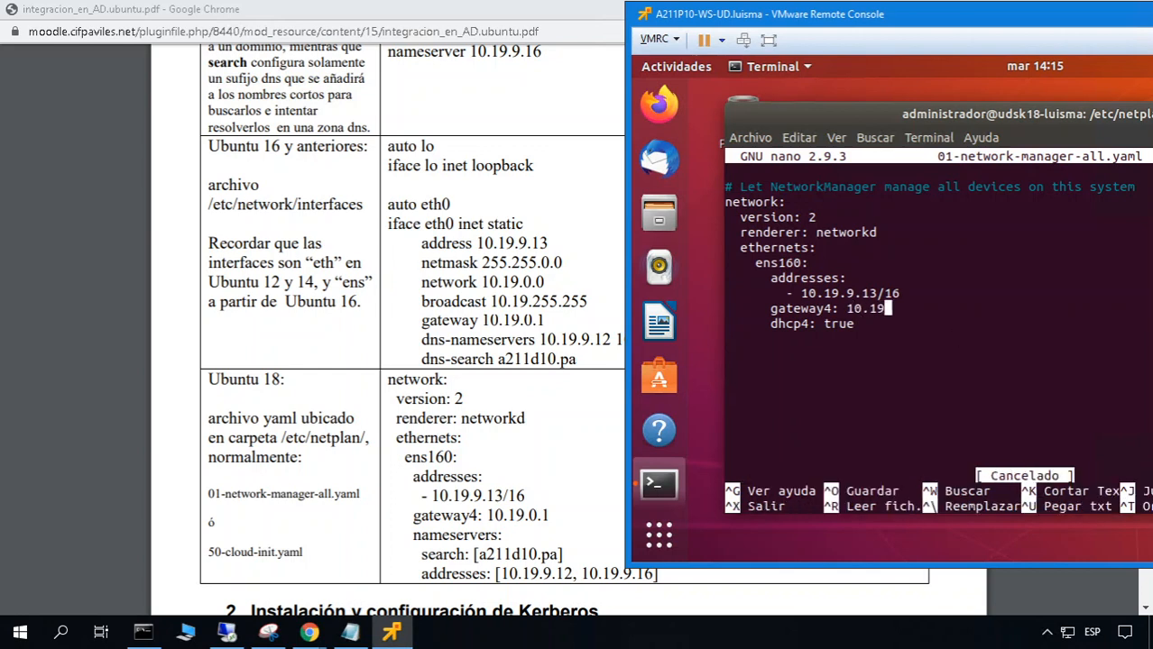
{"action": "type", "text": ".0.1"}
{"action": "key", "text": "Return"}
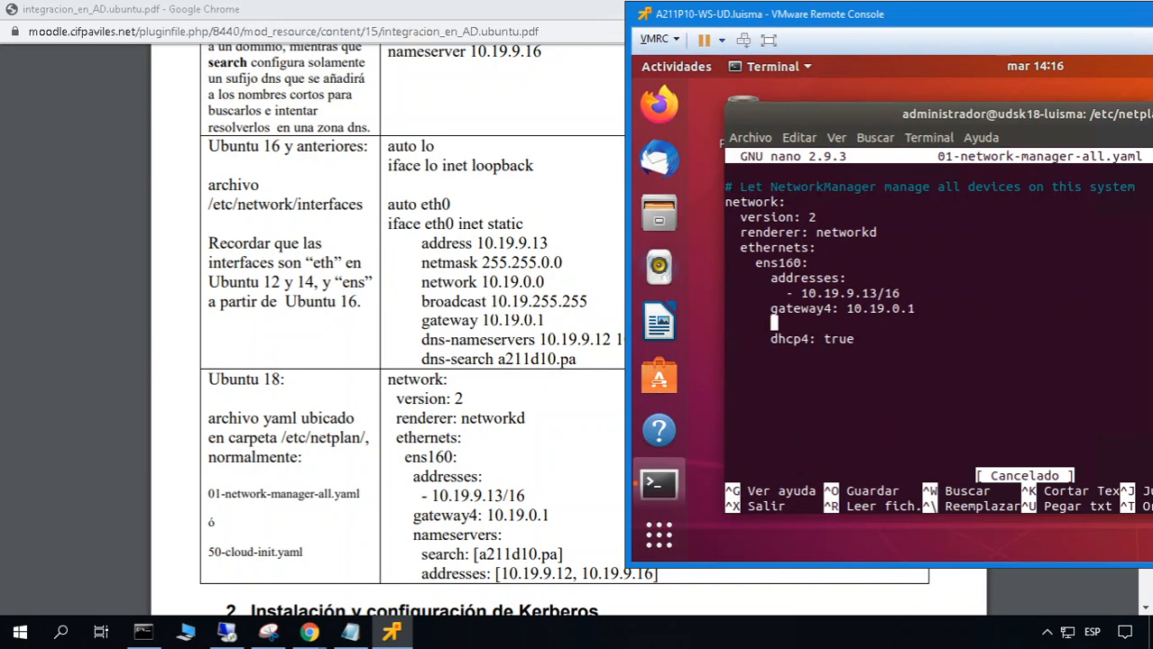
Add nameservers with search [a211d10.pa] and addresses [10.19.9.12]
{"action": "type", "text": "nameservers:"}
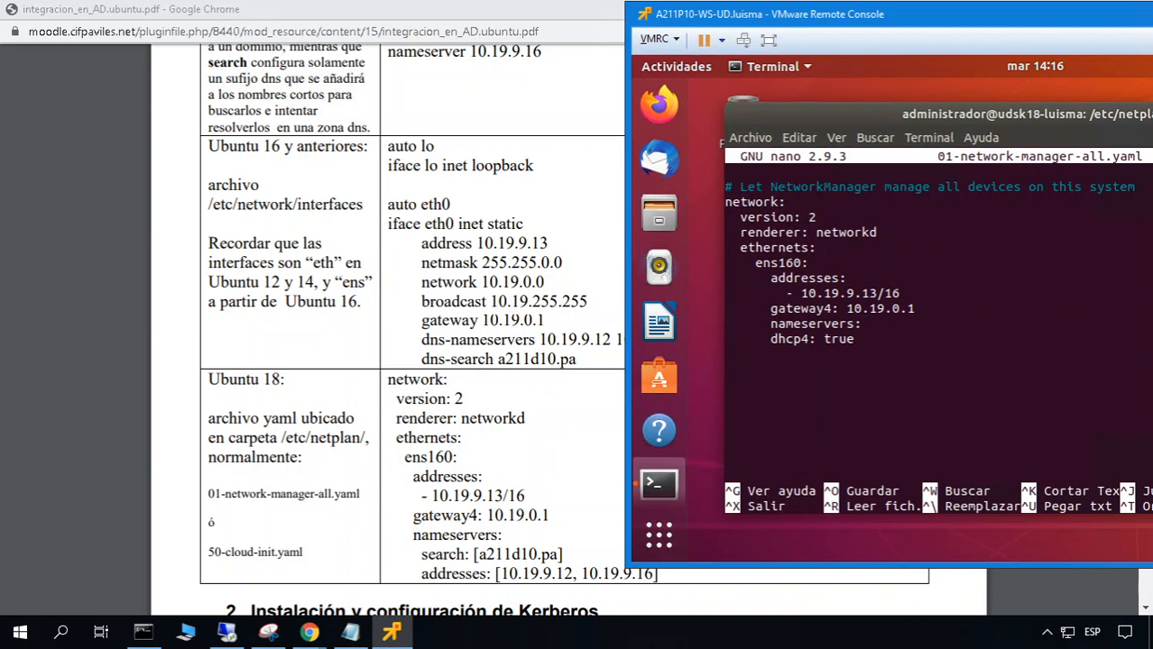
{"action": "key", "text": "Return"}
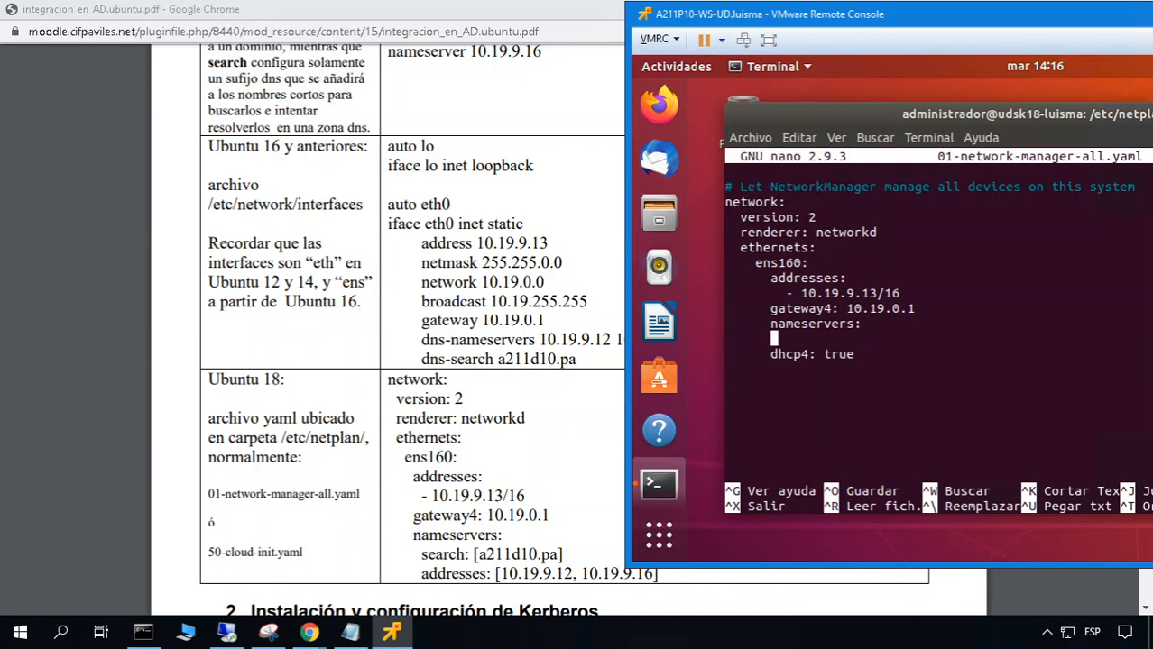
{"action": "type", "text": "search: [a"}
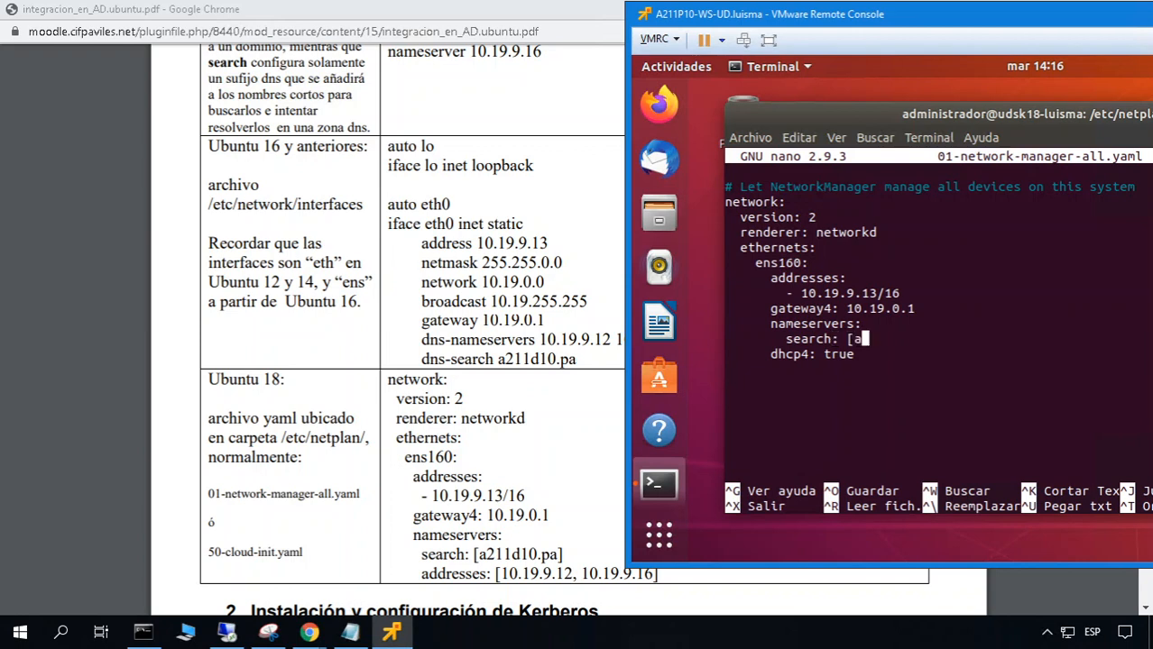
{"action": "type", "text": "211d10.pa]"}
{"action": "key", "text": "Return"}
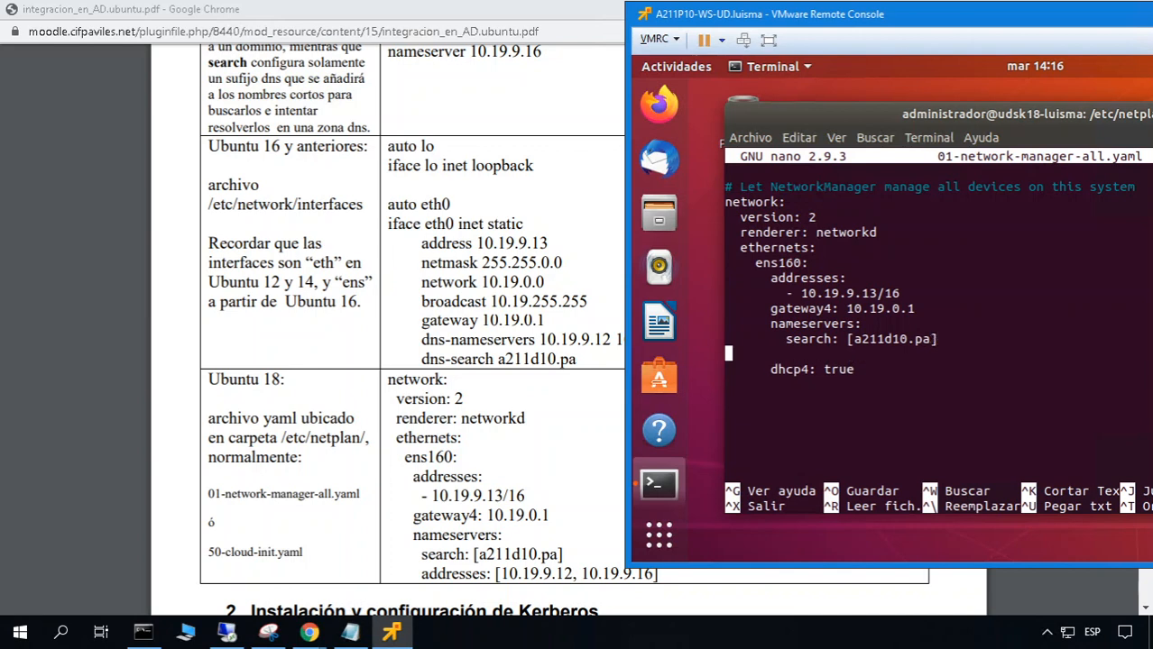
{"action": "type", "text": "addresses:"}
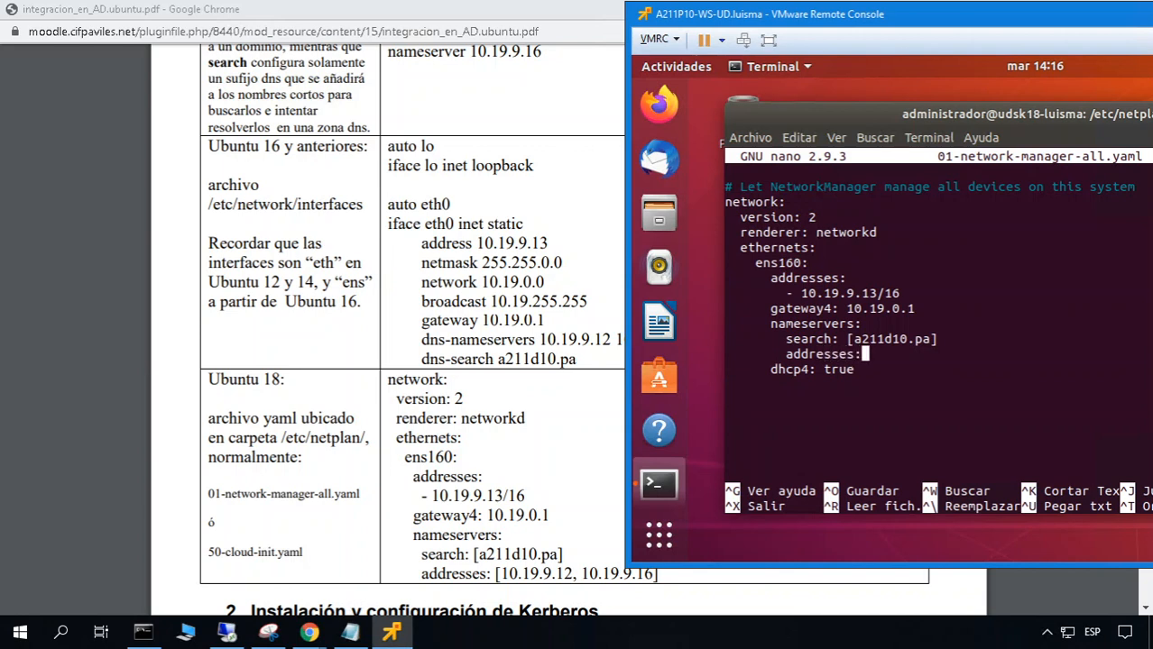
{"action": "type", "text": " [10.19.9.12]"}
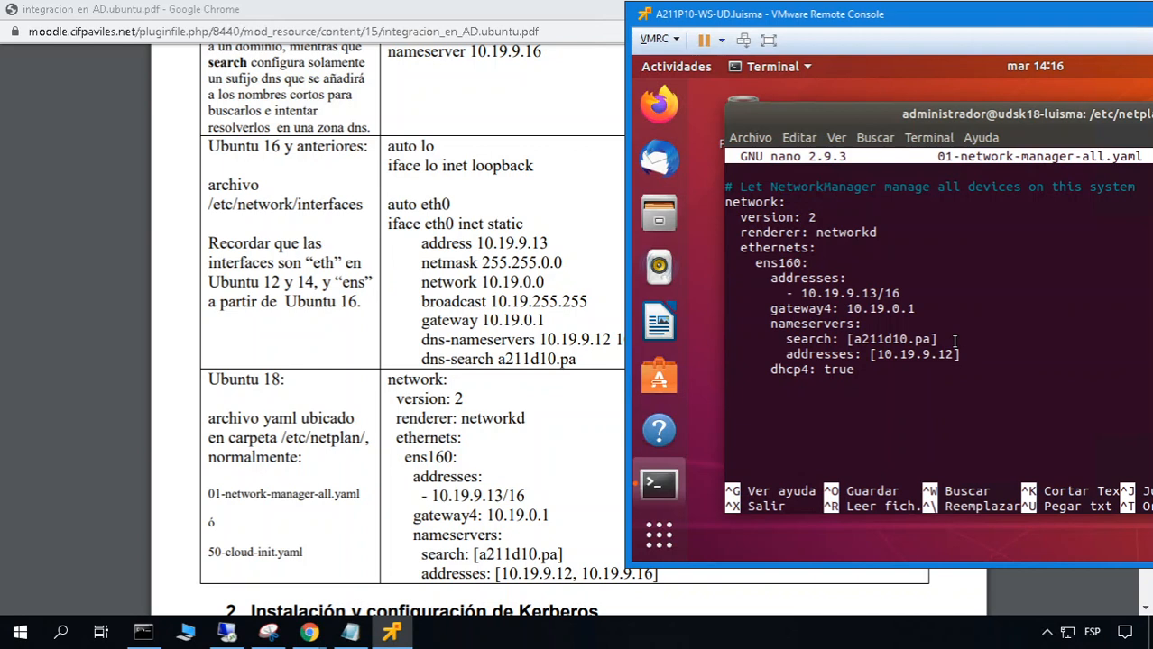
Delete the dhcp4: true line and save the netplan file
{"action": "key", "text": "Down"}
{"action": "key", "text": "ctrl+k"}
{"action": "key", "text": "ctrl+o"}
{"action": "key", "text": "Return"}
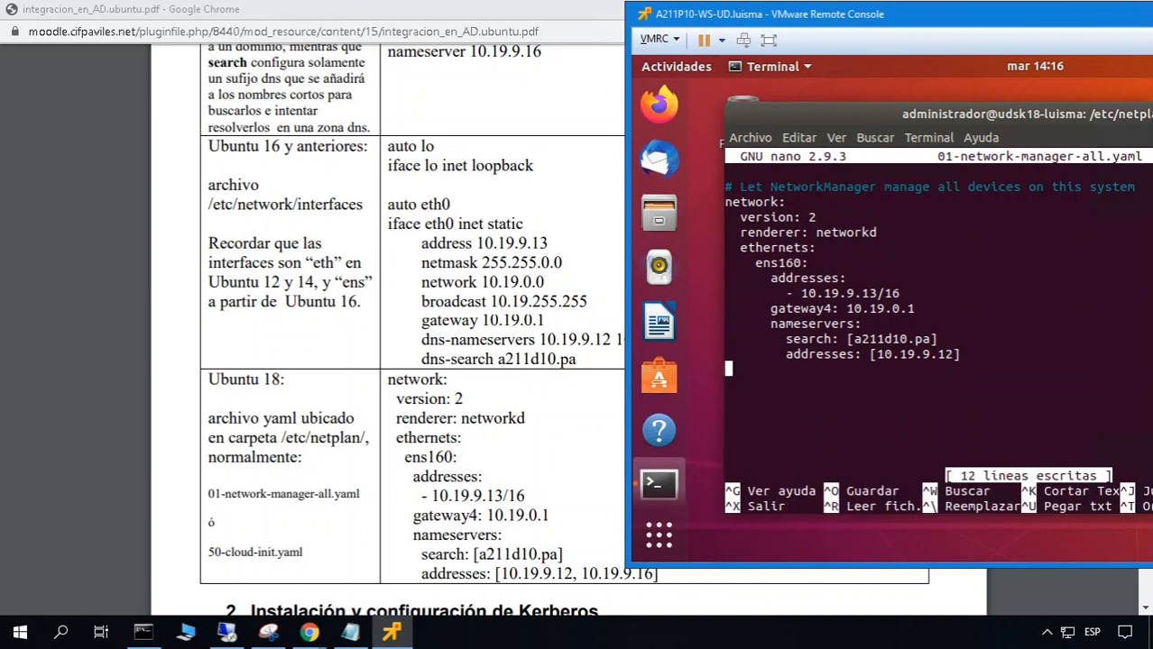
Exit nano, run sudo netplan apply, and check the interface addresses with ip a
{"action": "key", "text": "ctrl+x"}
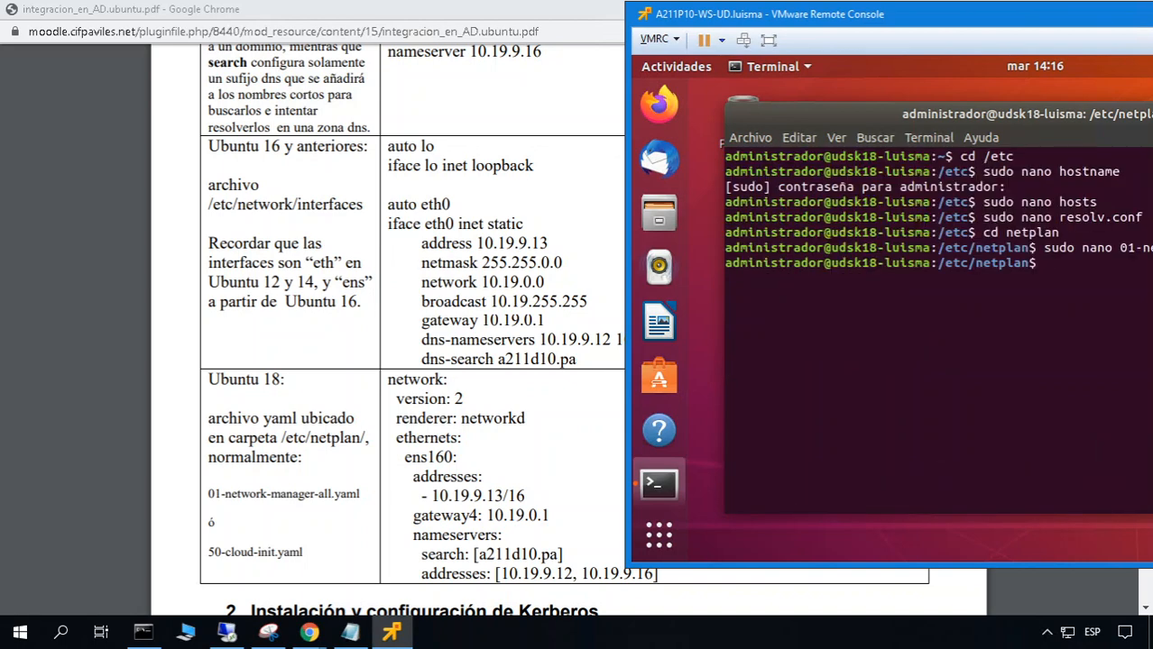
{"action": "left_click_drag", "start_coordinate": [1050, 19], "coordinate": [669, 124]}
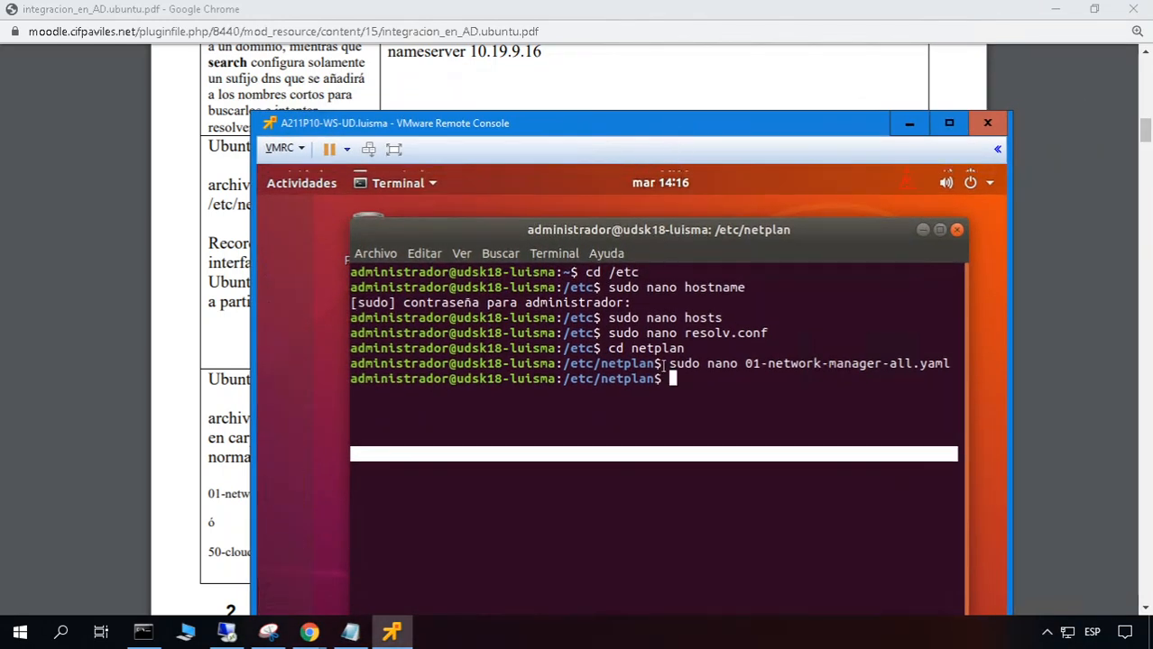
{"action": "key", "text": "Return"}
{"action": "type", "text": "sudo netp"}
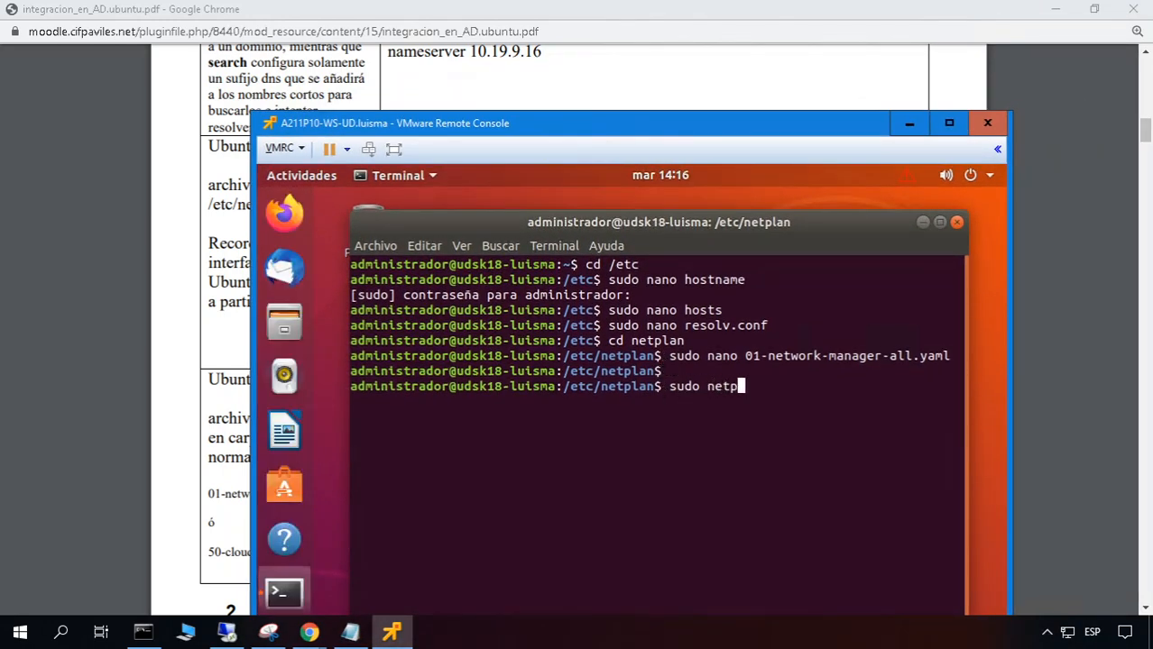
{"action": "type", "text": "lan apply"}
{"action": "key", "text": "Return"}
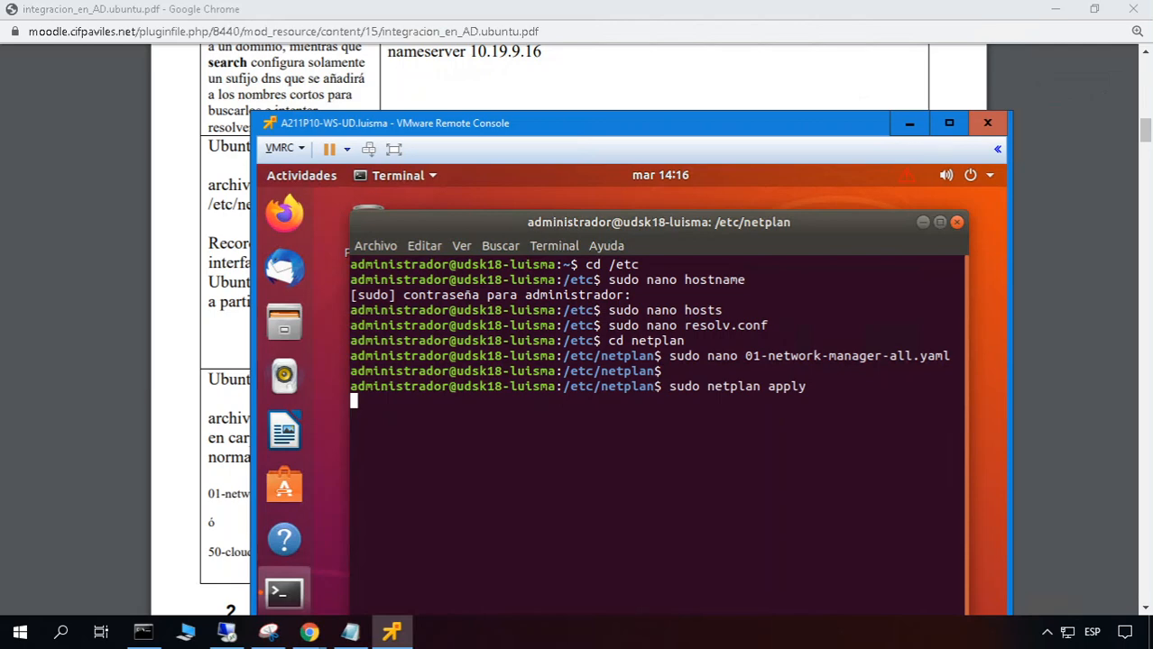
{"action": "type", "text": "ip a"}
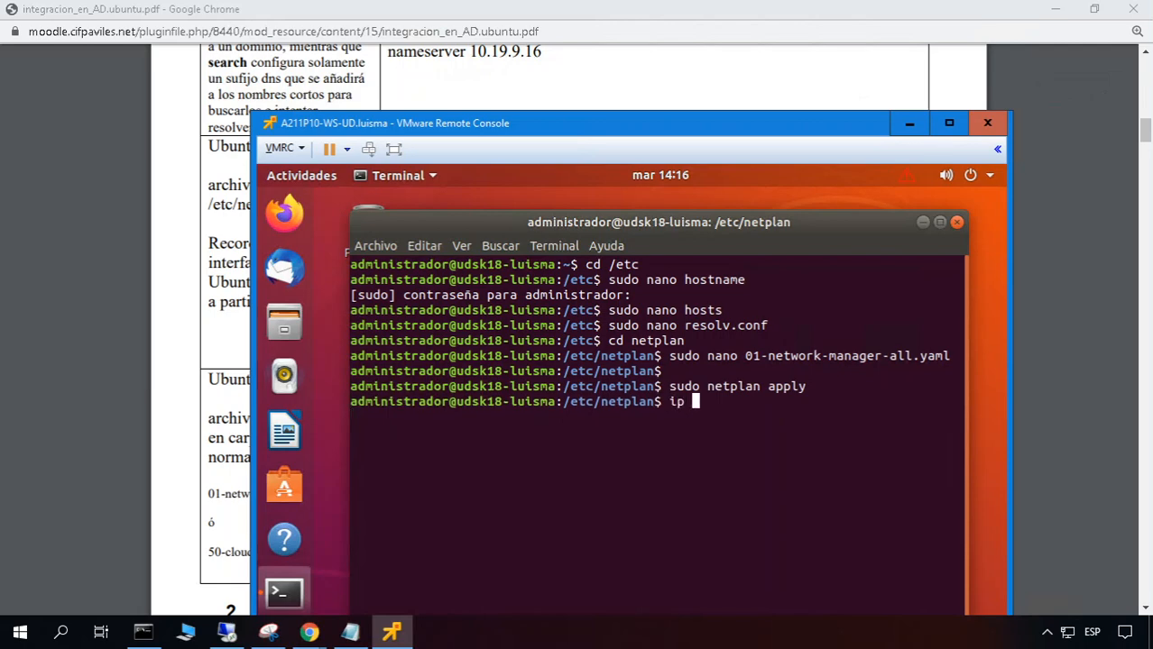
{"action": "key", "text": "Return"}
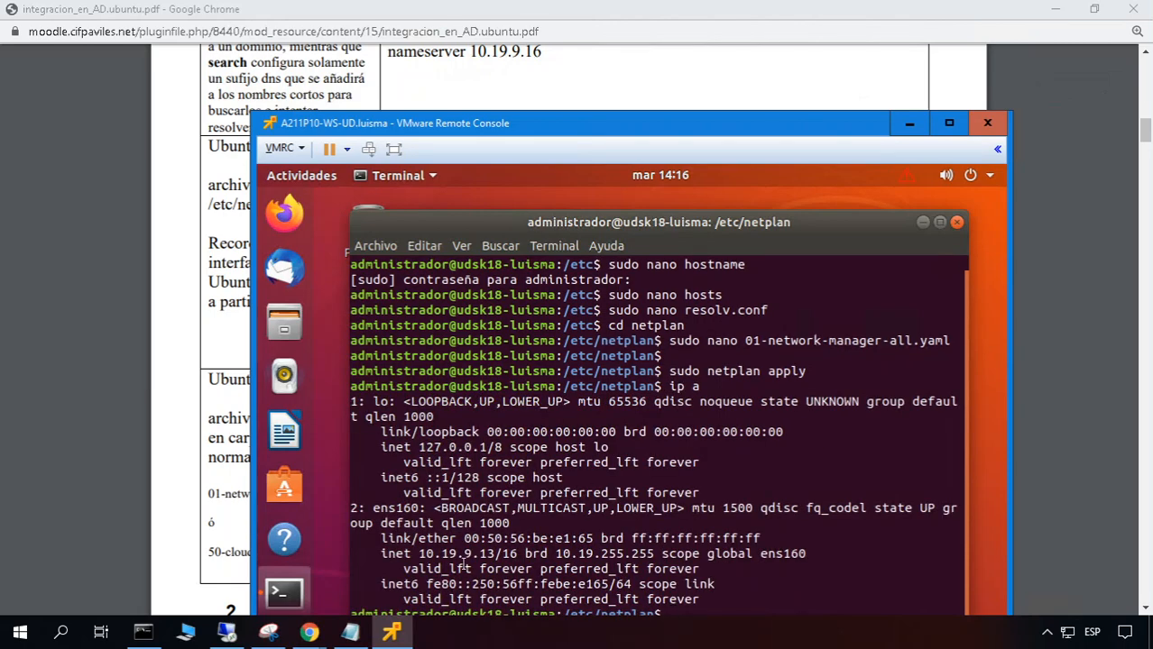
{"action": "type", "text": "clear"}
{"action": "key", "text": "Return"}
{"action": "type", "text": "ping "}
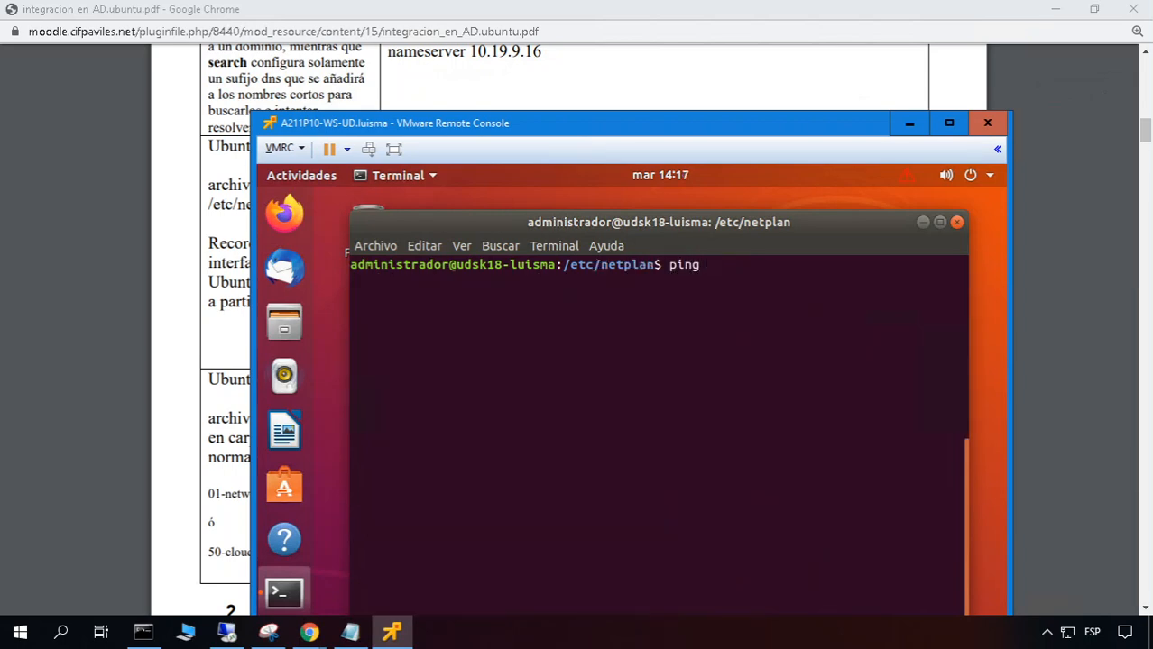
{"action": "type", "text": "8.8.8.8"}
{"action": "key", "text": "Return"}
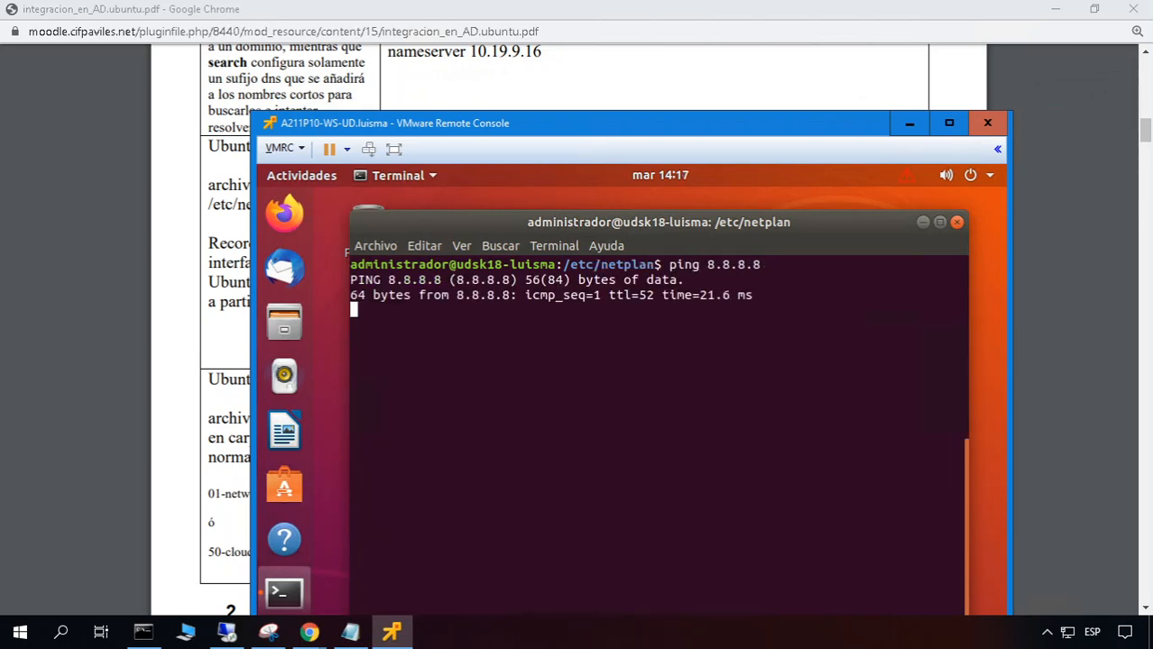
{"action": "key", "text": "ctrl+c"}
{"action": "type", "text": "ping www.go"}
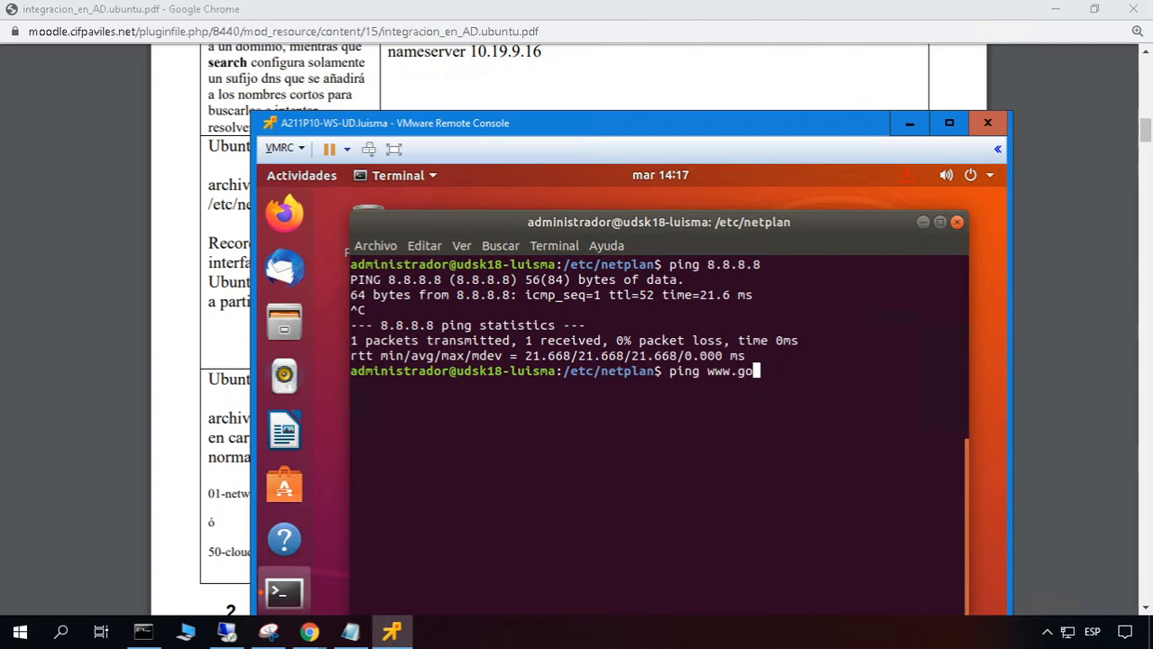
{"action": "type", "text": "ogle.es"}
{"action": "key", "text": "Return"}
{"action": "key", "text": "ctrl+c"}
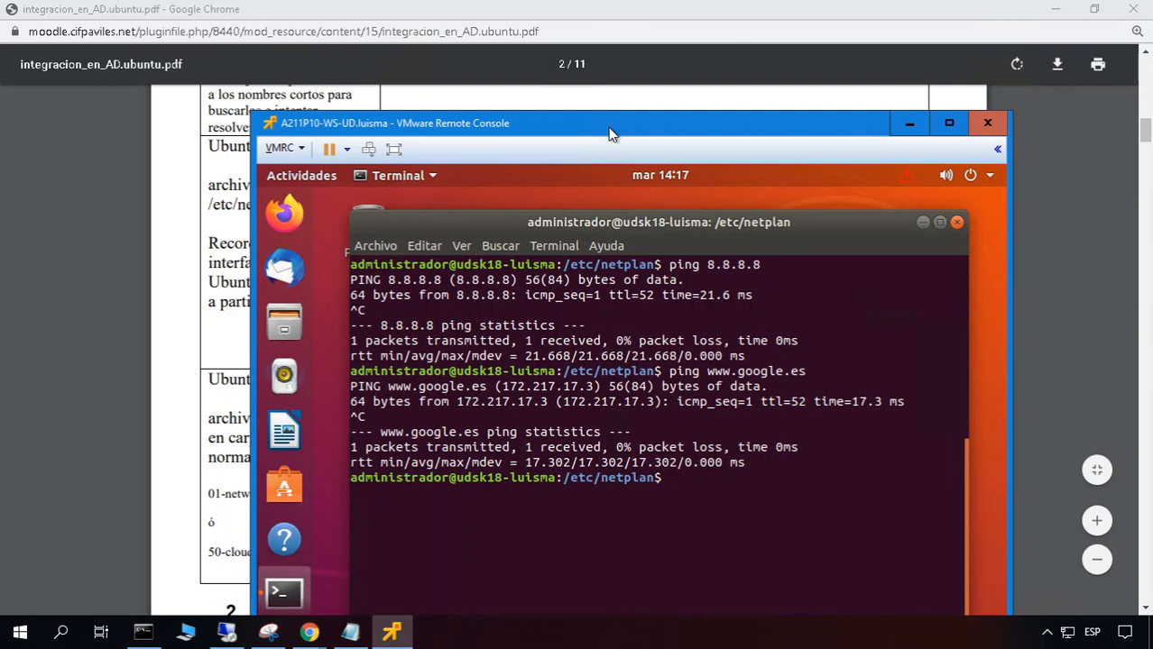
{"action": "left_click_drag", "start_coordinate": [611, 123], "coordinate": [607, 44]}
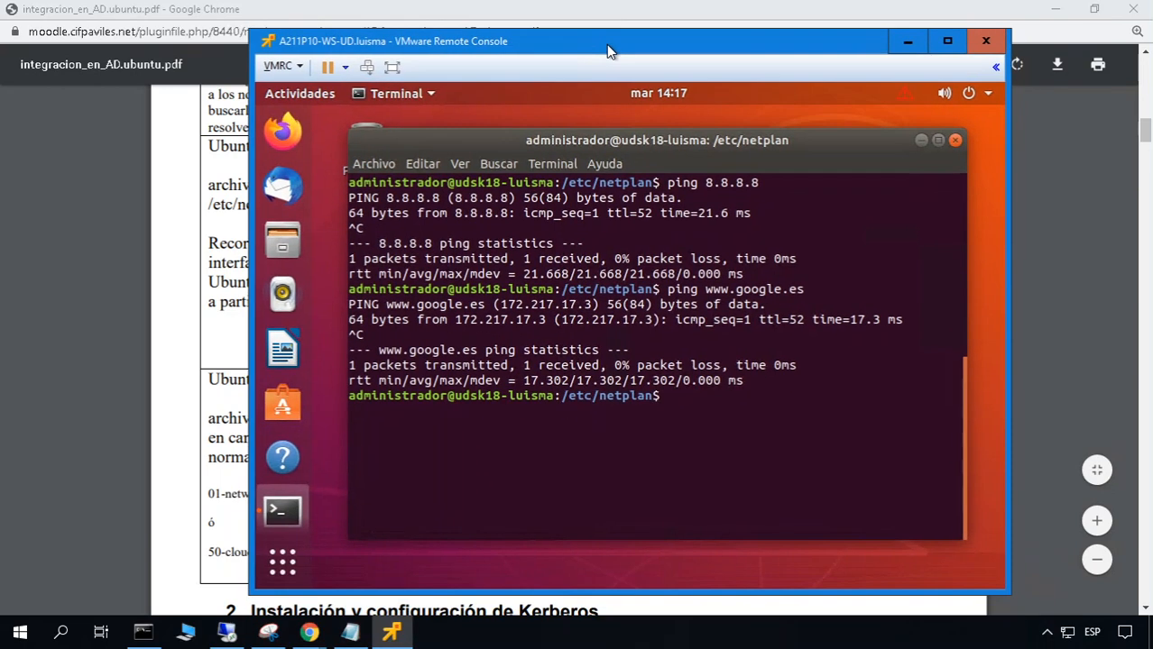
Launch PuTTY to 10.19.9.13 from Command Prompt and log in with the administrator account
{"action": "left_click", "coordinate": [156, 635]}
{"action": "left_click", "coordinate": [393, 593]}
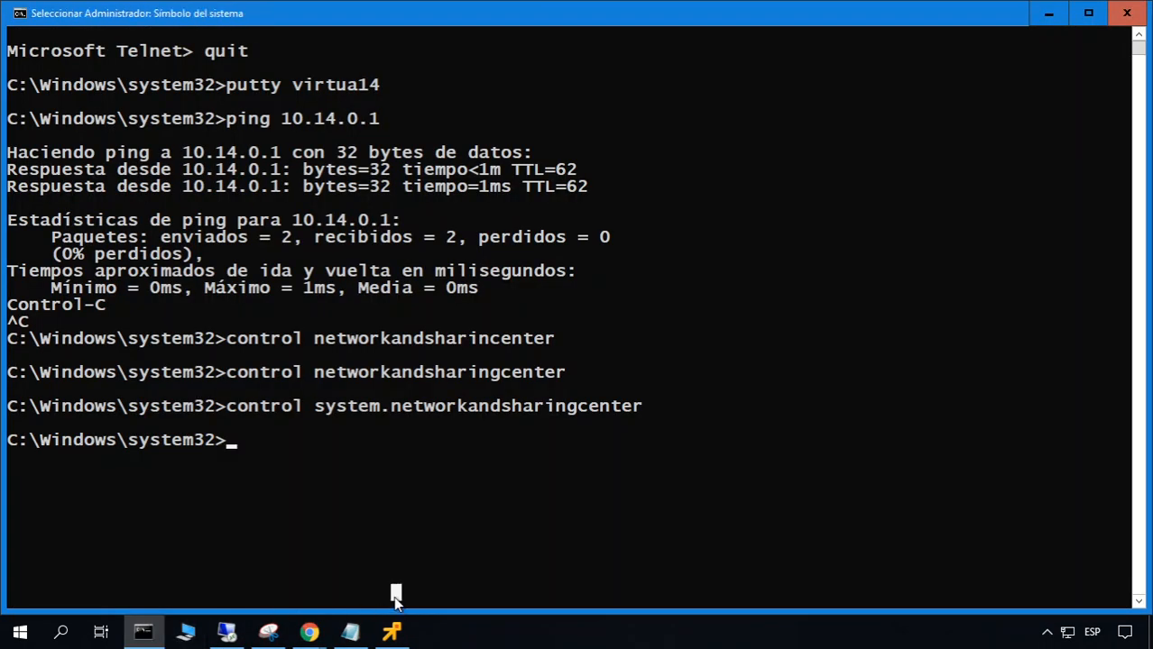
{"action": "type", "text": "putty"}
{"action": "key", "text": "BackSpace"}
{"action": "key", "text": "BackSpace"}
{"action": "key", "text": "BackSpace"}
{"action": "key", "text": "BackSpace"}
{"action": "type", "text": "putty "}
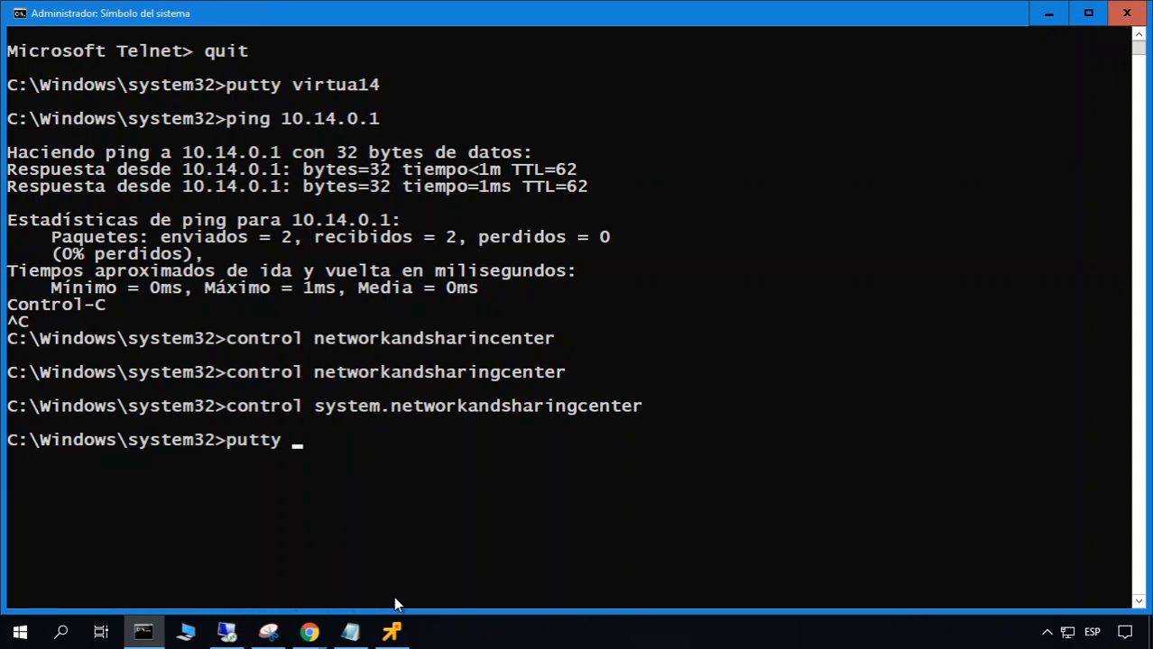
{"action": "type", "text": "10.19.9.13"}
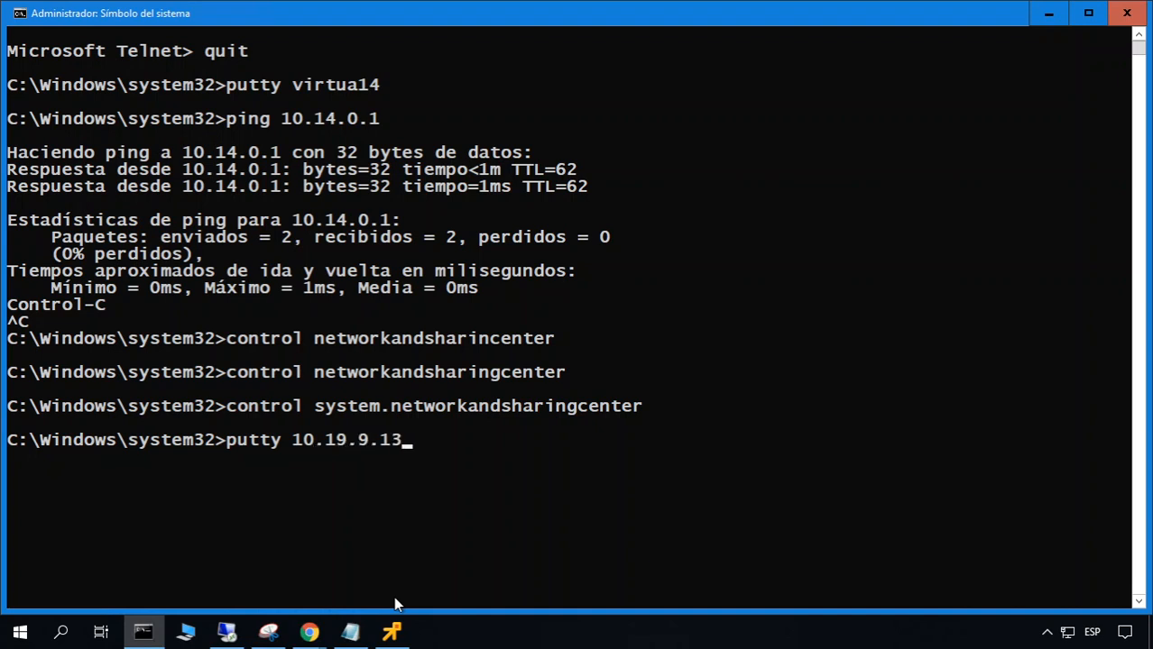
{"action": "key", "text": "Return"}
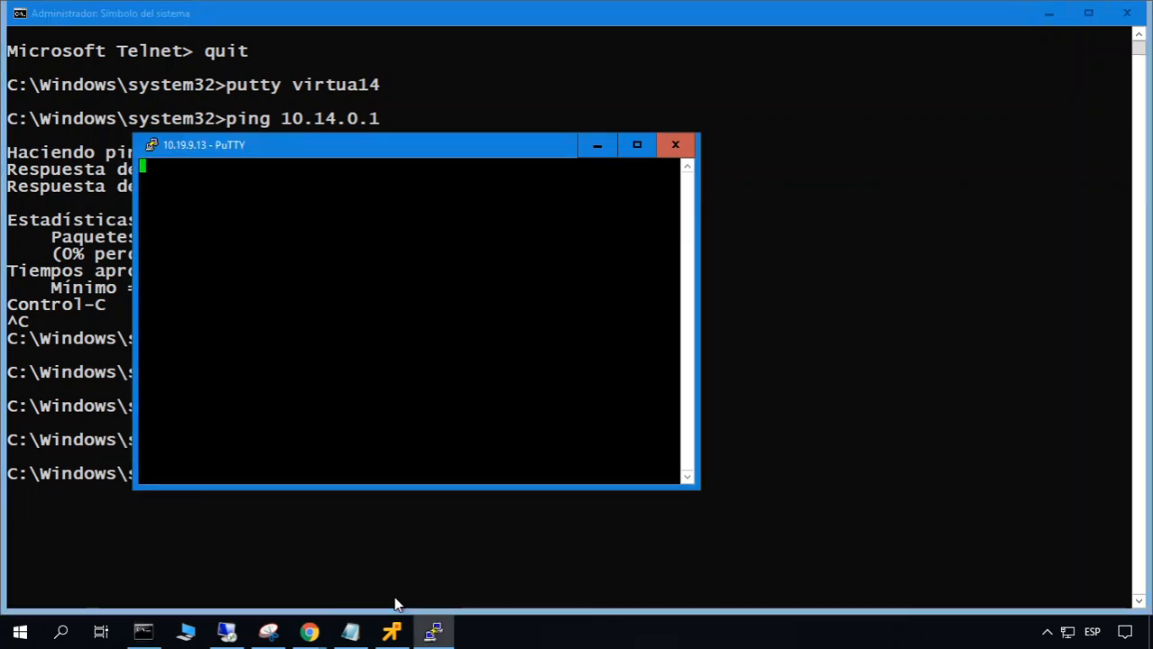
{"action": "type", "text": "administrador"}
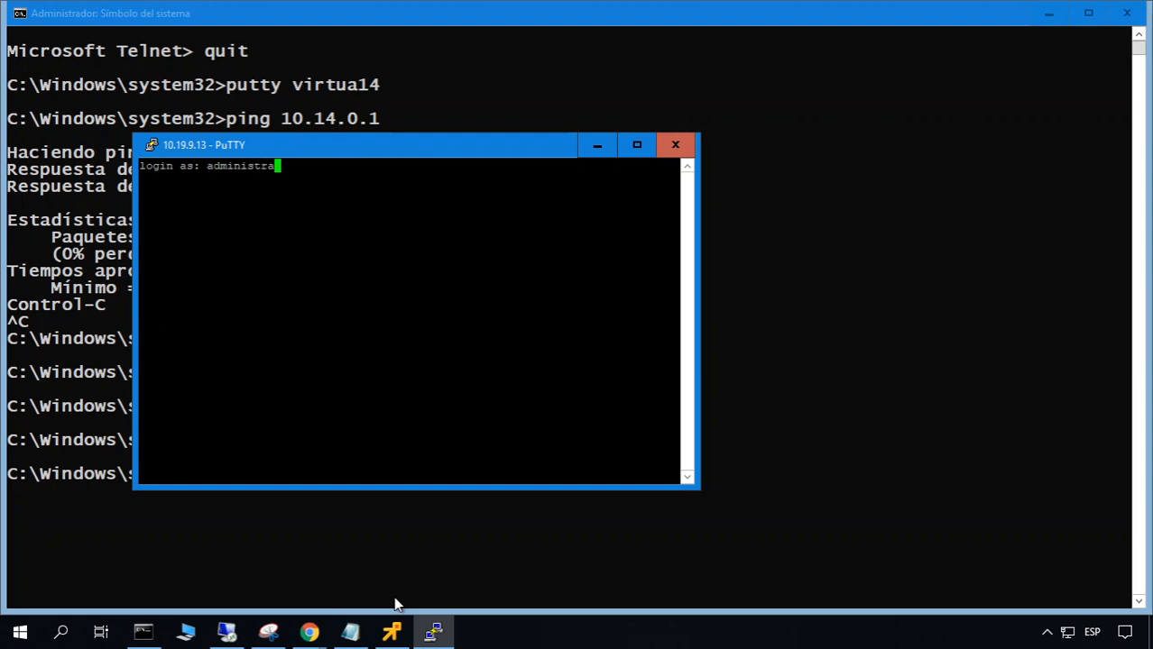
{"action": "key", "text": "Return"}
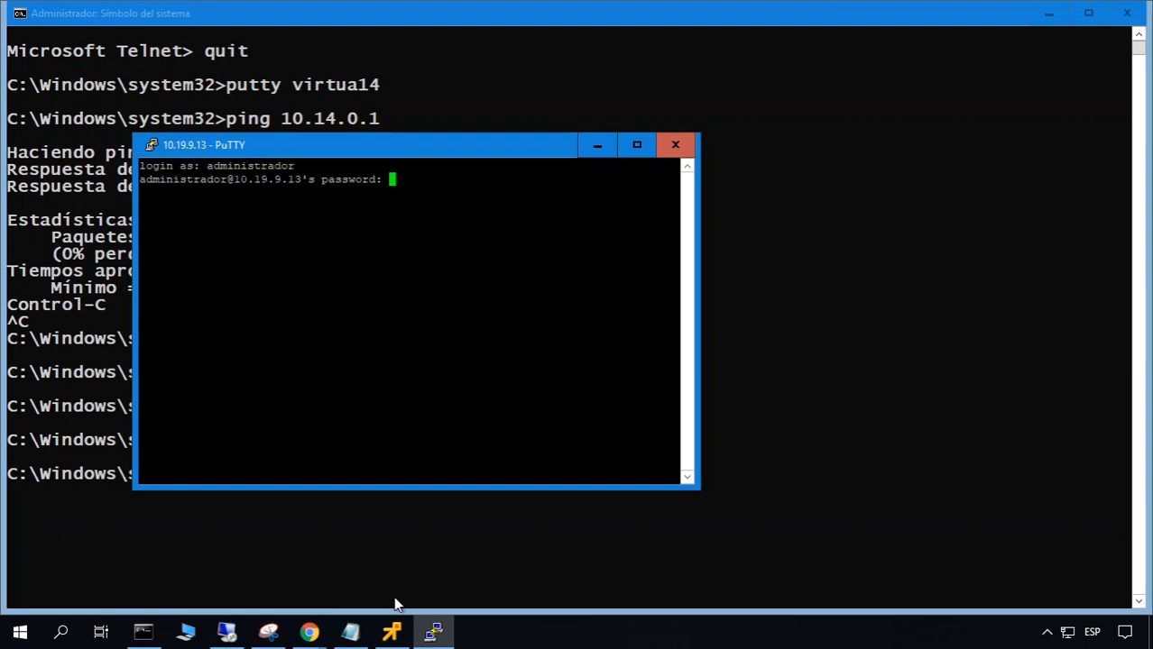
{"action": "key", "text": "Return"}
{"action": "left_click_drag", "start_coordinate": [445, 150], "coordinate": [630, 148]}
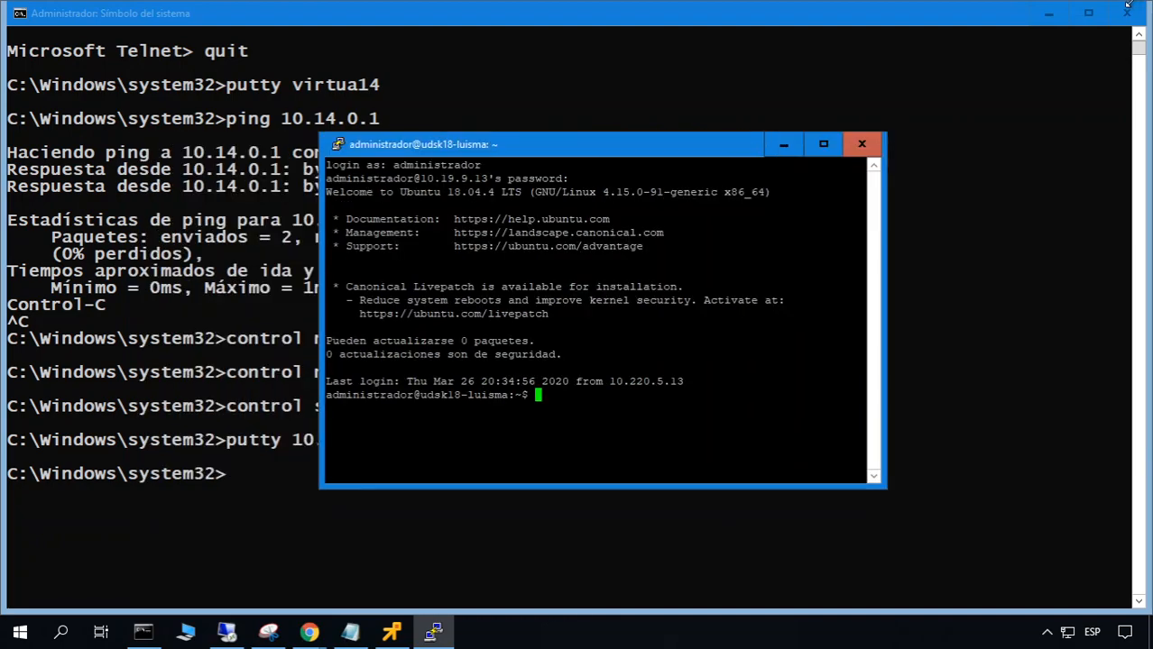
{"action": "left_click", "coordinate": [1049, 13]}
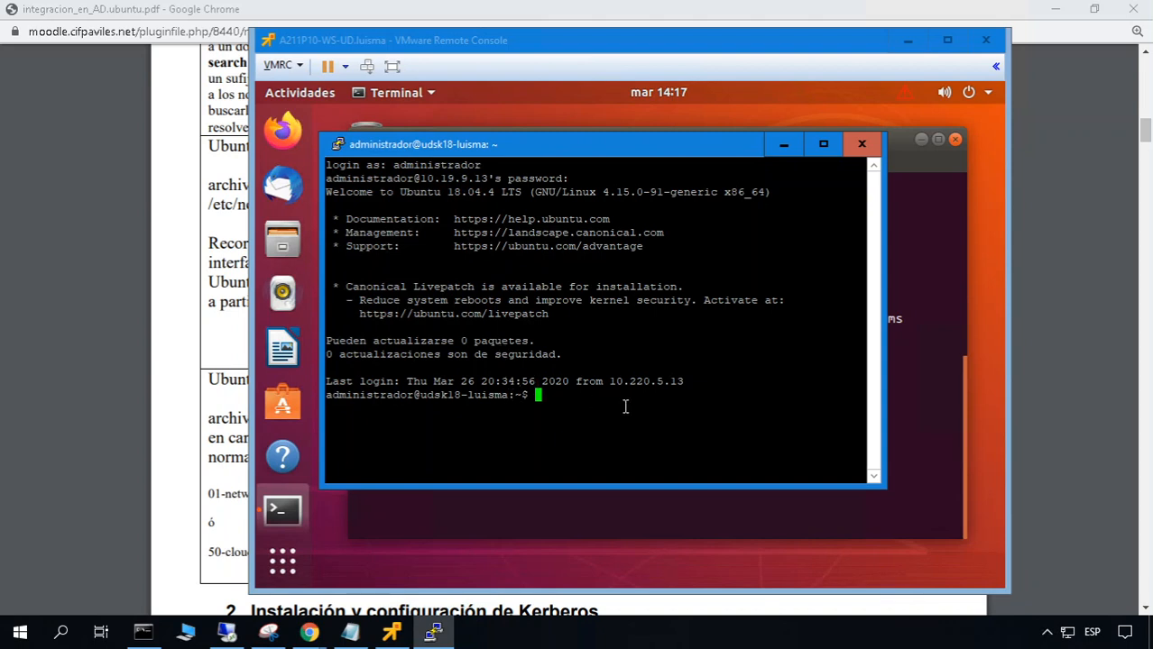
Reboot the VM with sudo reboot and dismiss the lost-connection error
{"action": "type", "text": "sudo reboot"}
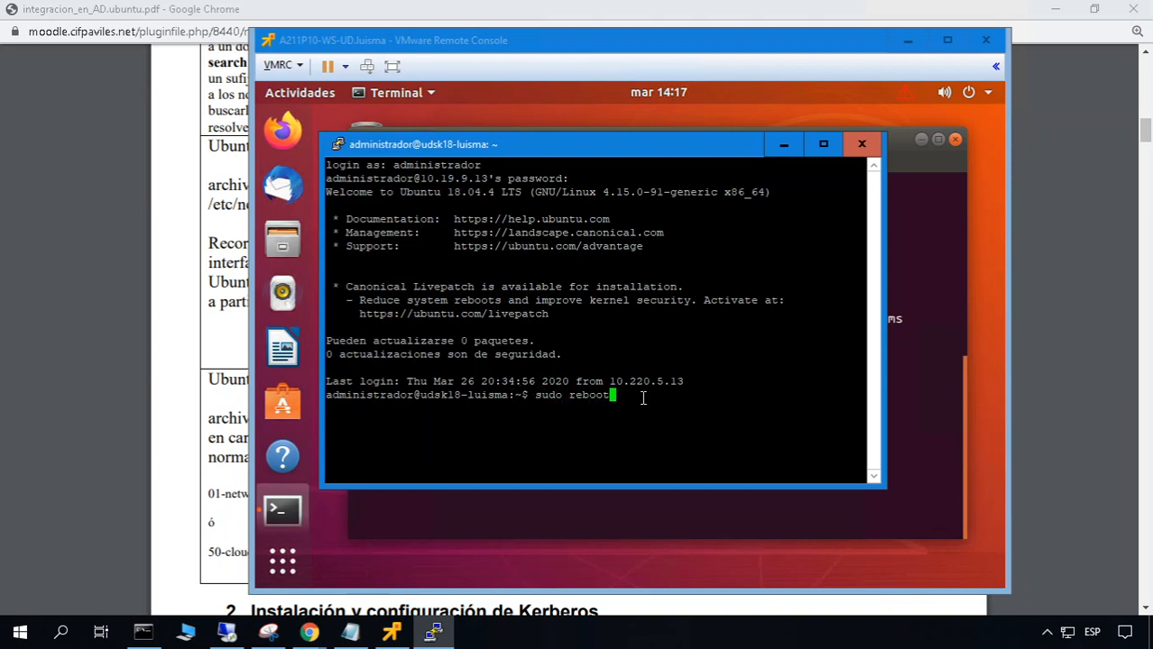
{"action": "key", "text": "Return"}
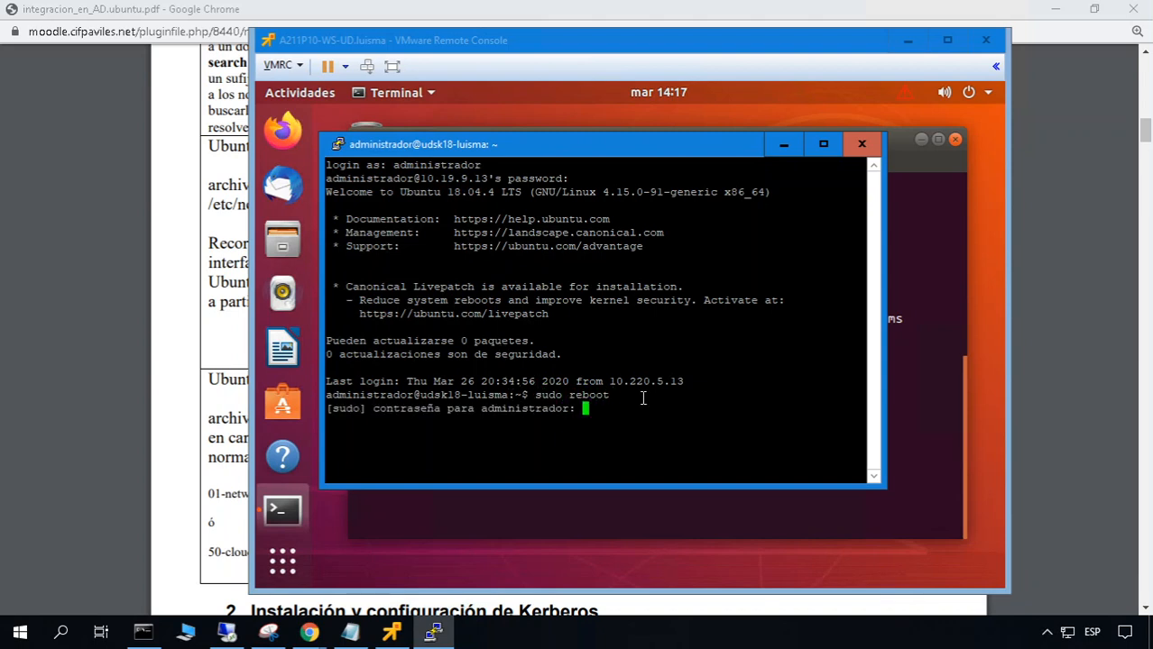
{"action": "key", "text": "Return"}
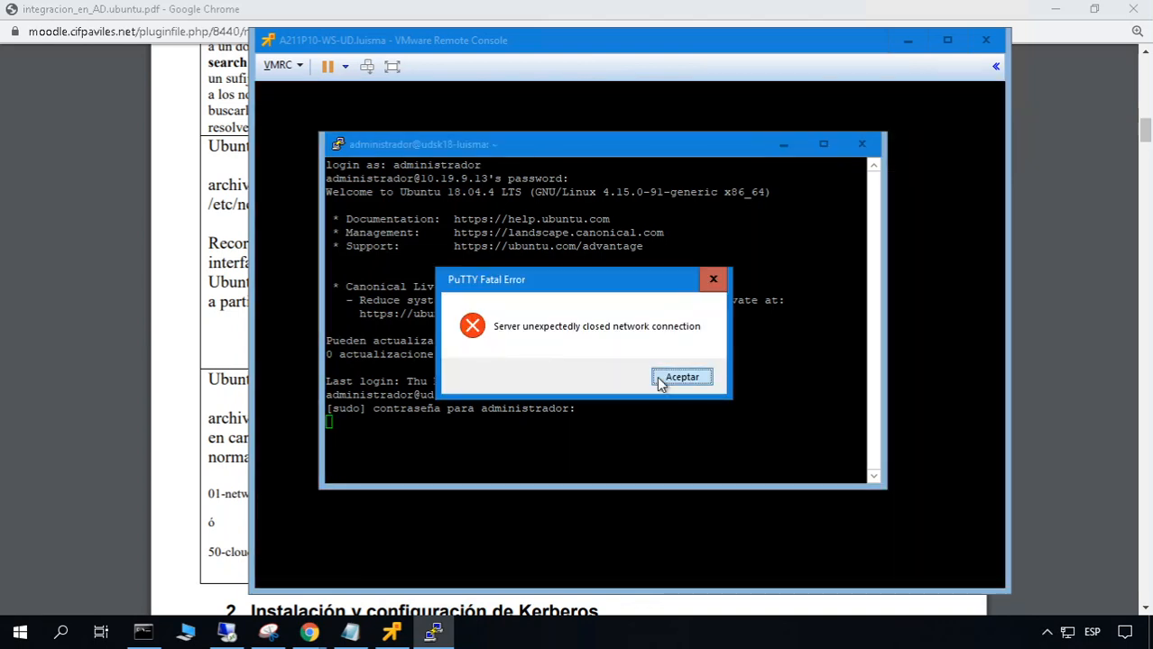
{"action": "left_click", "coordinate": [681, 378]}
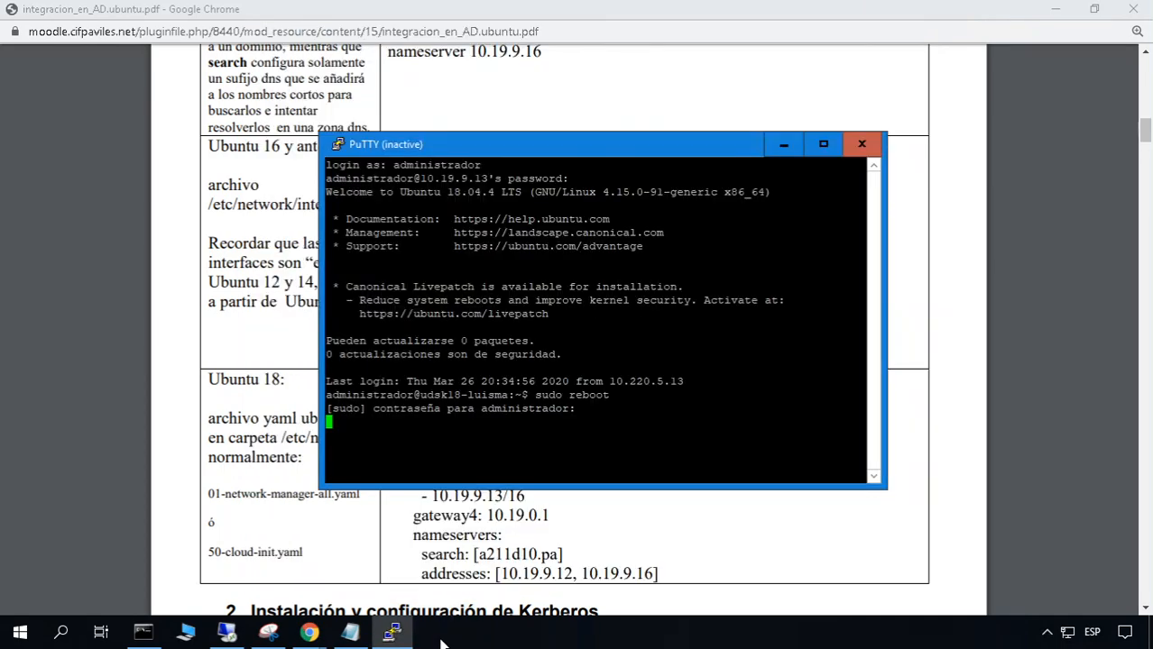
Restart the PuTTY session and log back in with the administrator account
{"action": "left_click", "coordinate": [655, 641]}
{"action": "left_click", "coordinate": [447, 396]}
{"action": "left_click", "coordinate": [337, 145]}
{"action": "left_click", "coordinate": [433, 329]}
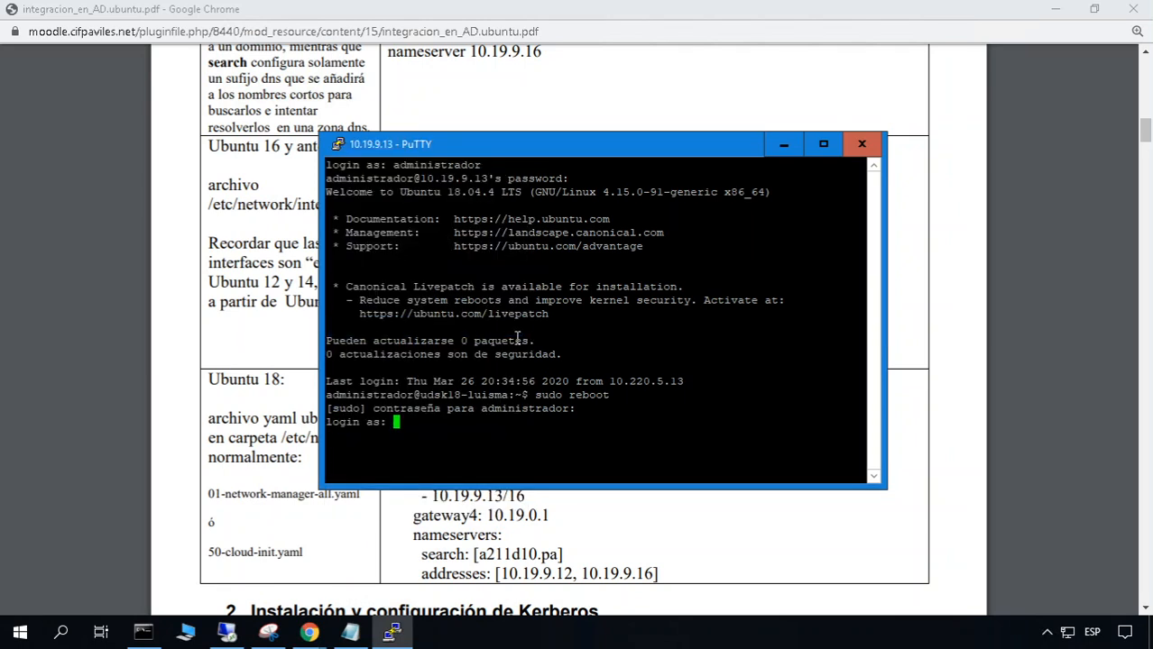
{"action": "type", "text": "administrador"}
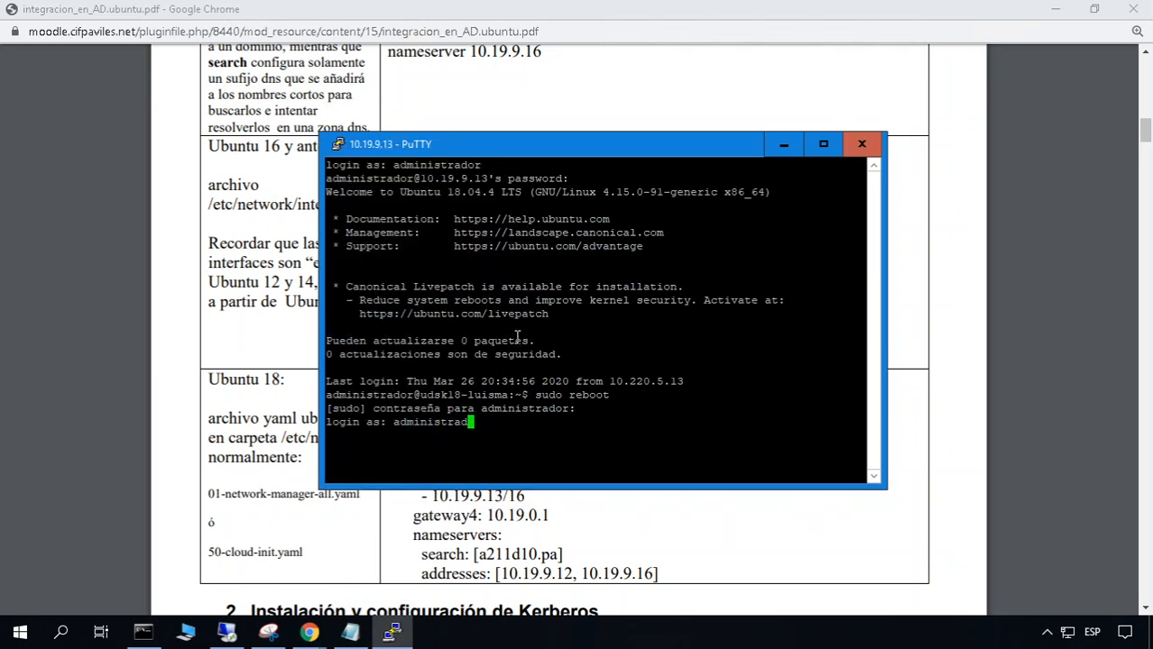
{"action": "key", "text": "Return"}
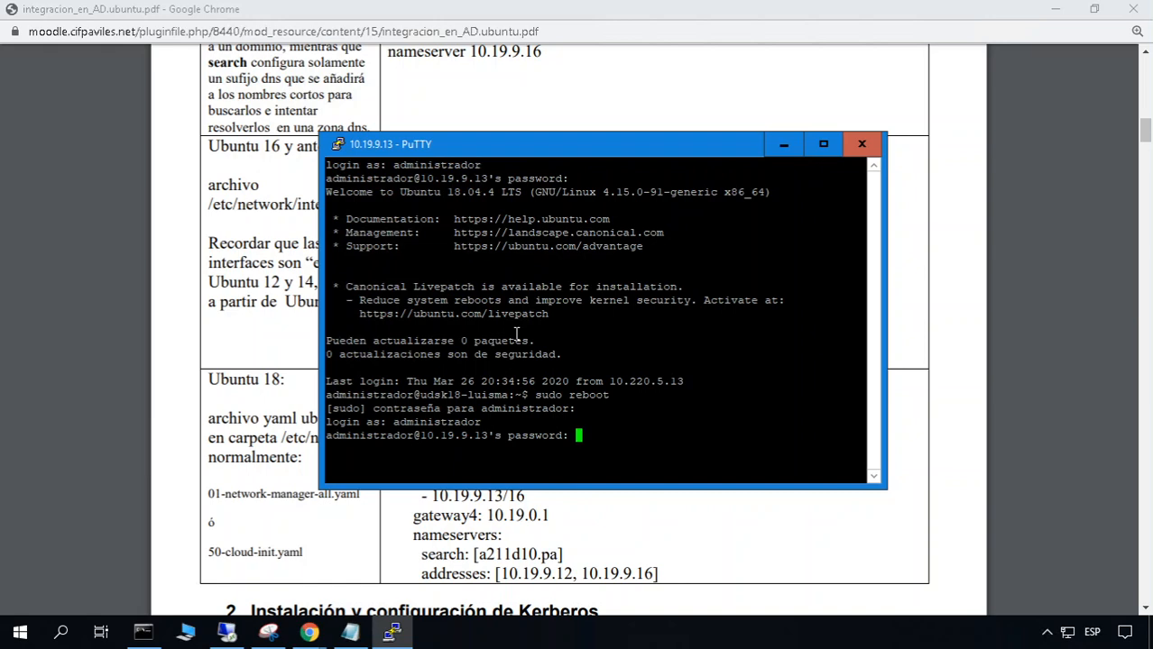
{"action": "key", "text": "Return"}
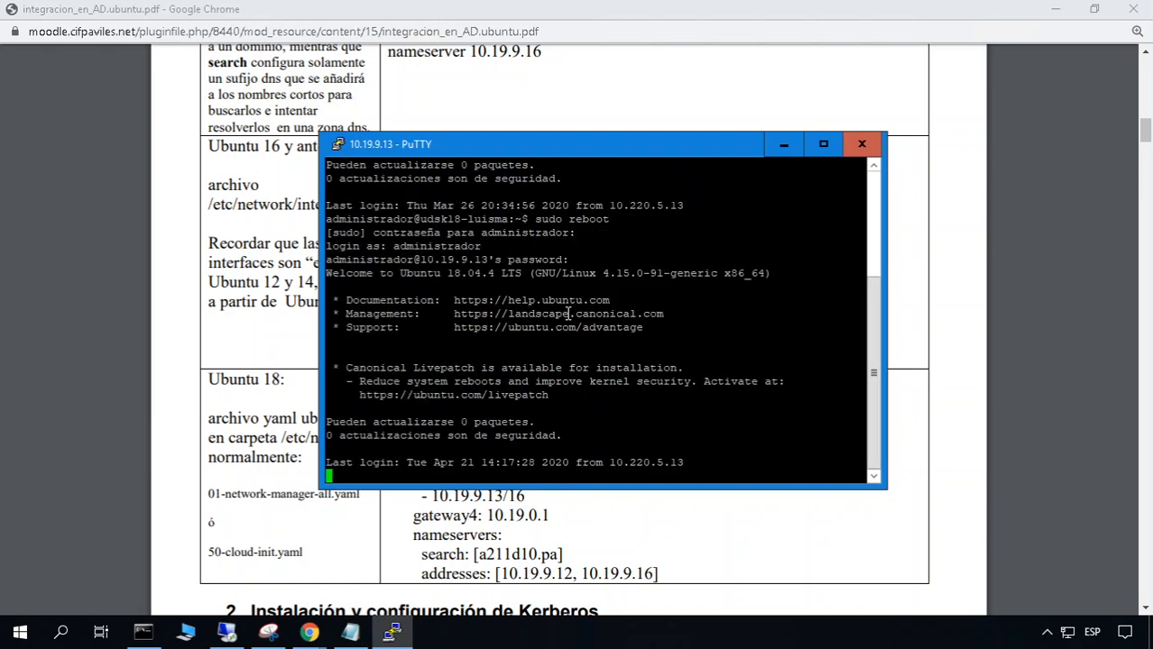
{"action": "left_click_drag", "start_coordinate": [564, 143], "coordinate": [560, 137]}
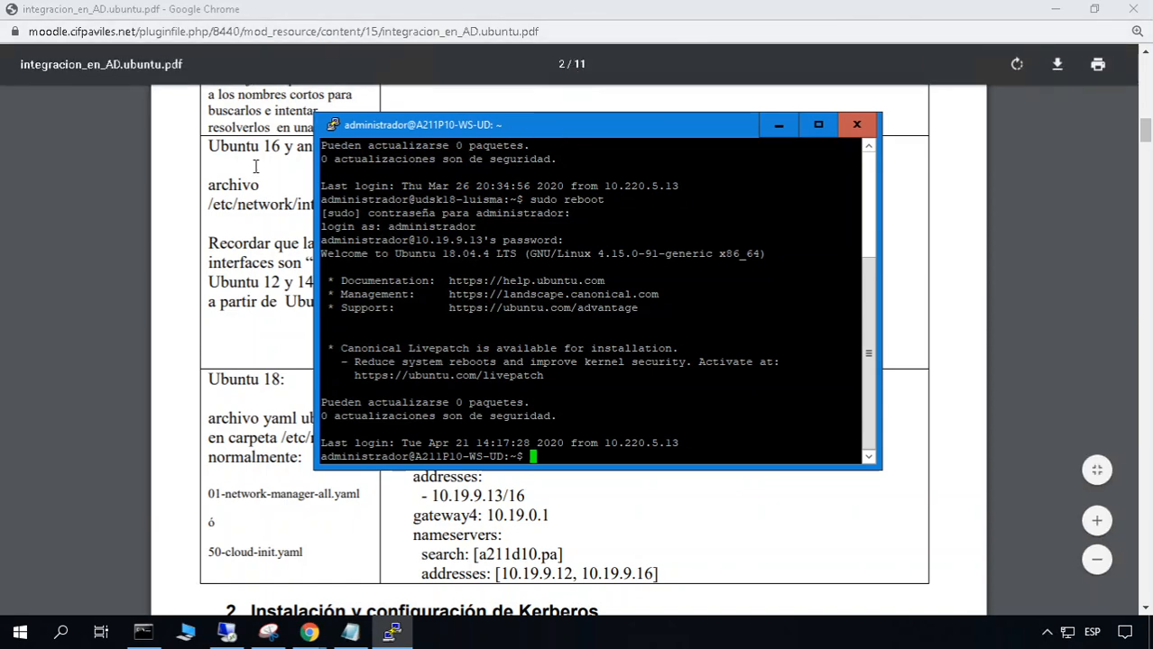
Bring the PDF guide's /etc/hosts example table into view, then return to PuTTY
{"action": "left_click", "coordinate": [277, 188]}
{"action": "scroll", "coordinate": [277, 188], "scroll_direction": "up", "scroll_amount": 8}
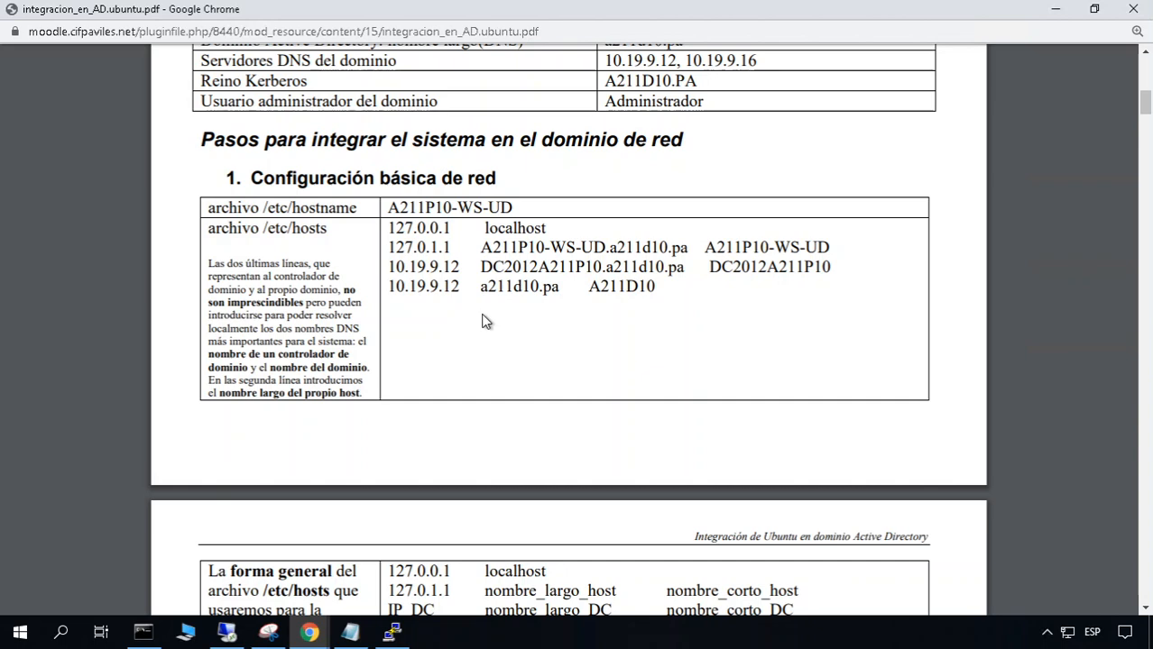
{"action": "scroll", "coordinate": [485, 321], "scroll_direction": "down", "scroll_amount": 1}
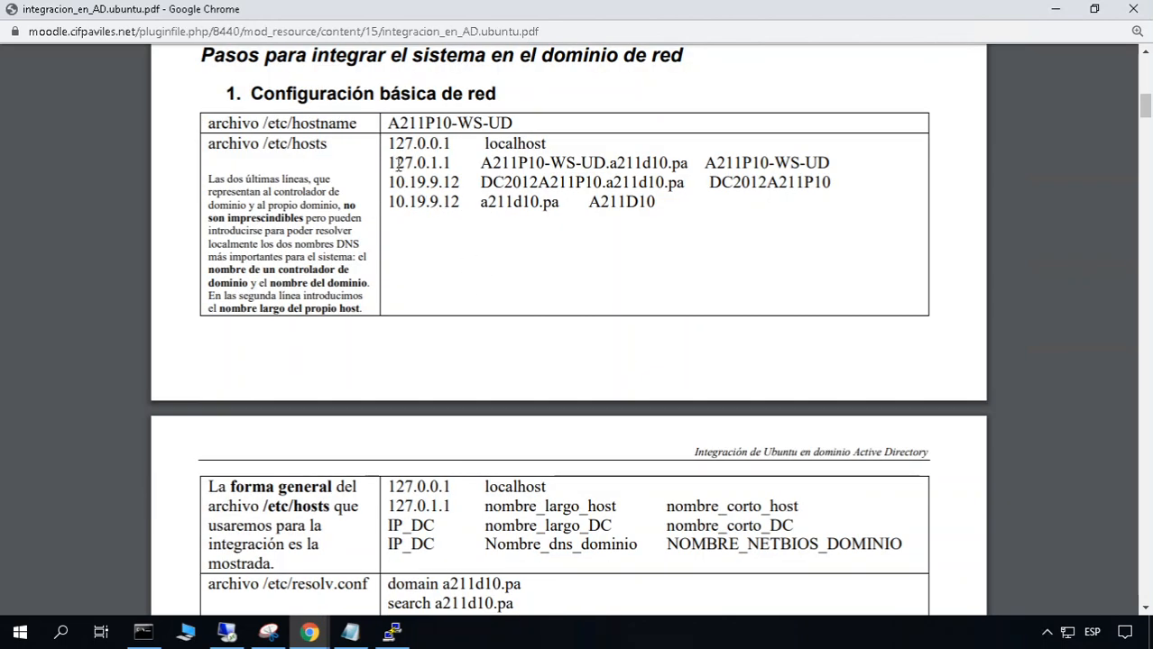
{"action": "left_click", "coordinate": [393, 633]}
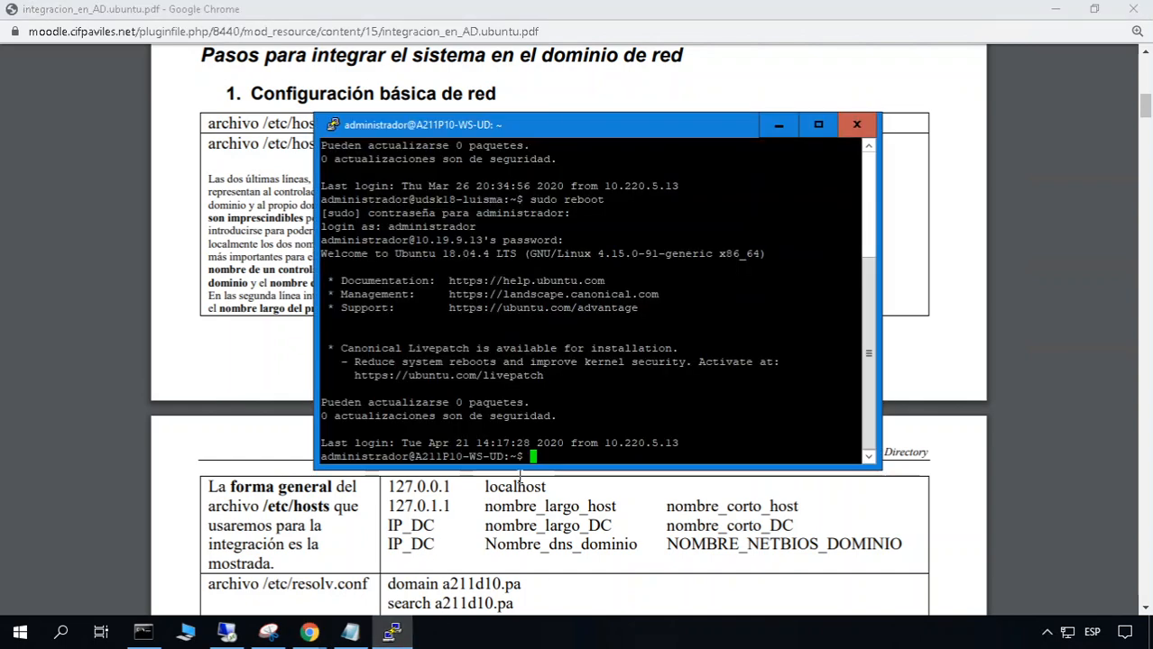
Open /etc/hosts in the joe editor with sudo
{"action": "type", "text": "sudo joe /etc/hosts"}
{"action": "key", "text": "Return"}
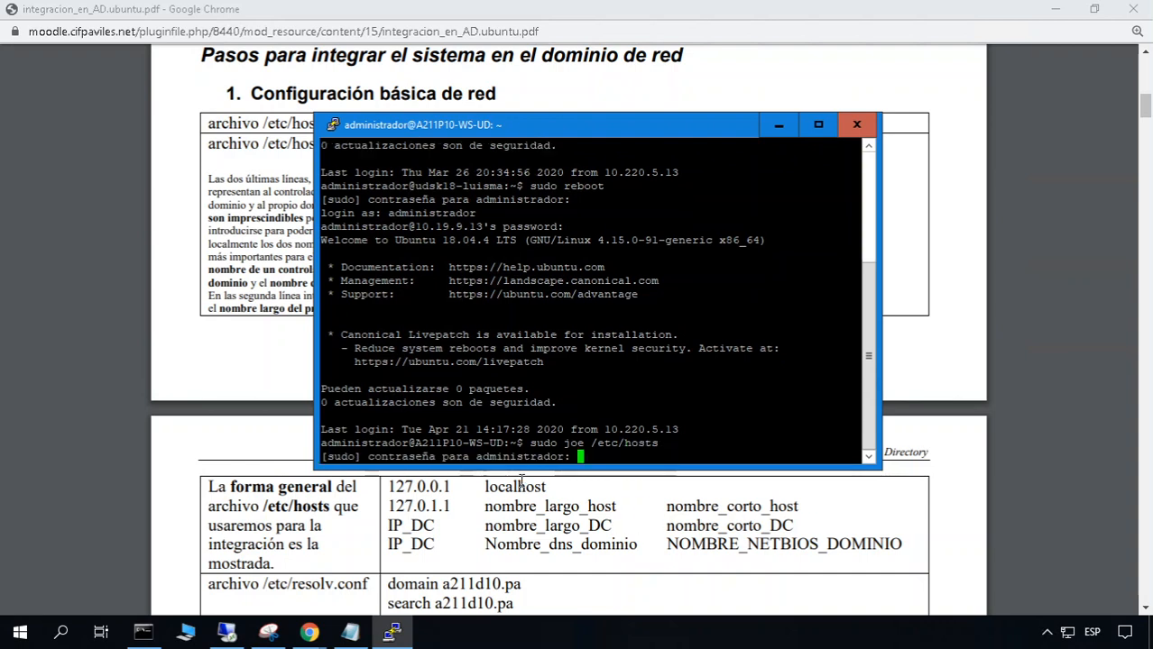
{"action": "key", "text": "Return"}
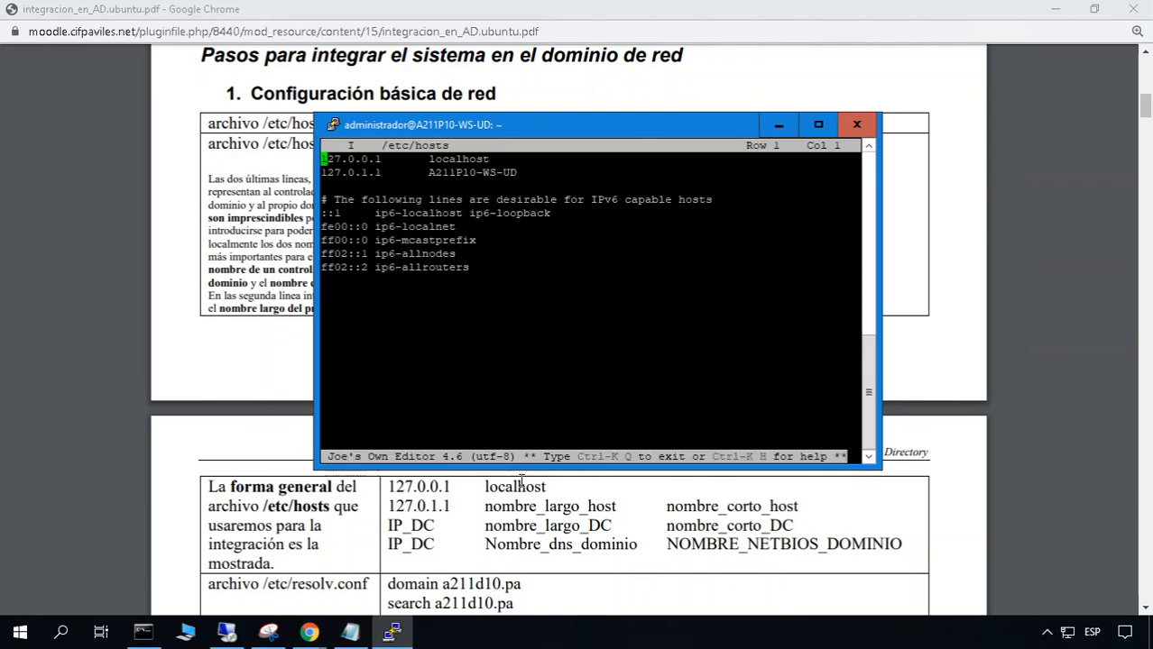
{"action": "left_click_drag", "start_coordinate": [501, 120], "coordinate": [564, 234]}
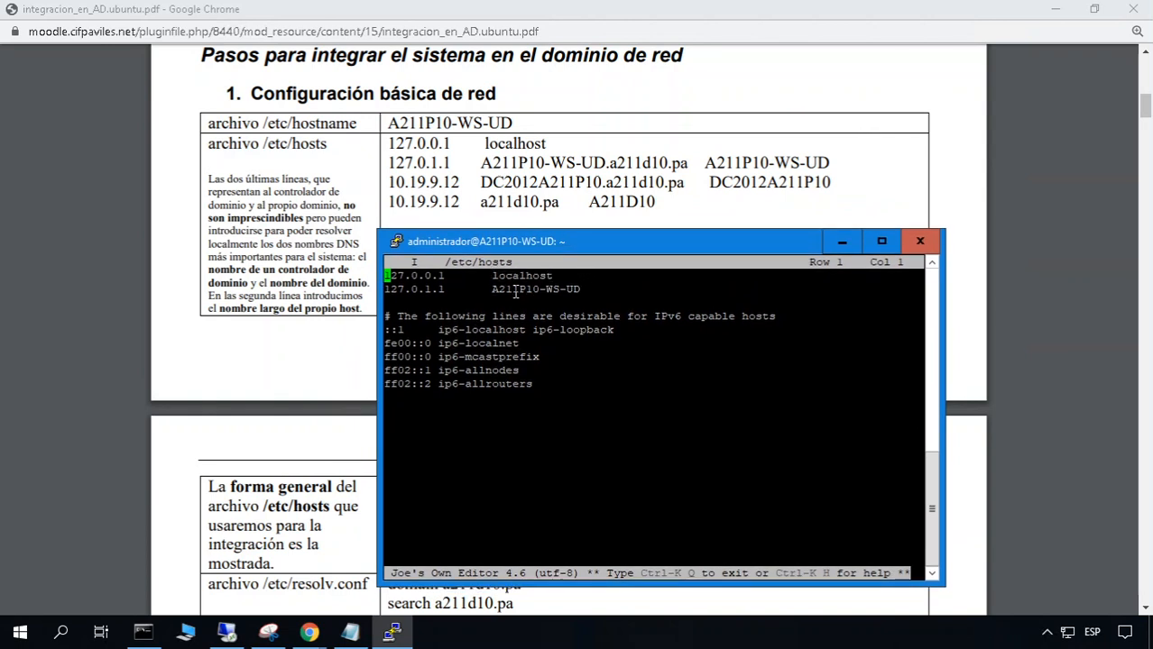
Change the 127.0.1.1 line to A211P10-WS-UD.a211d10.pa followed by the alias A211P10-WS-UD
{"action": "left_click_drag", "start_coordinate": [491, 288], "coordinate": [573, 290]}
{"action": "key", "text": "Down"}
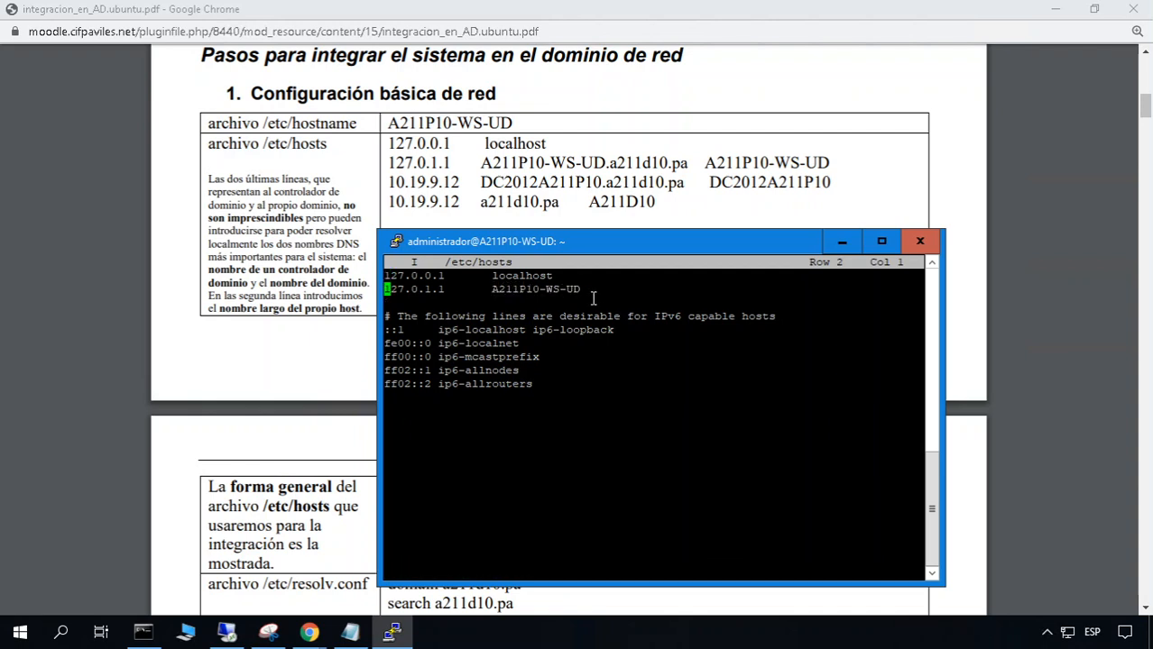
{"action": "key", "text": "End"}
{"action": "type", "text": "."}
{"action": "type", "text": "a21"}
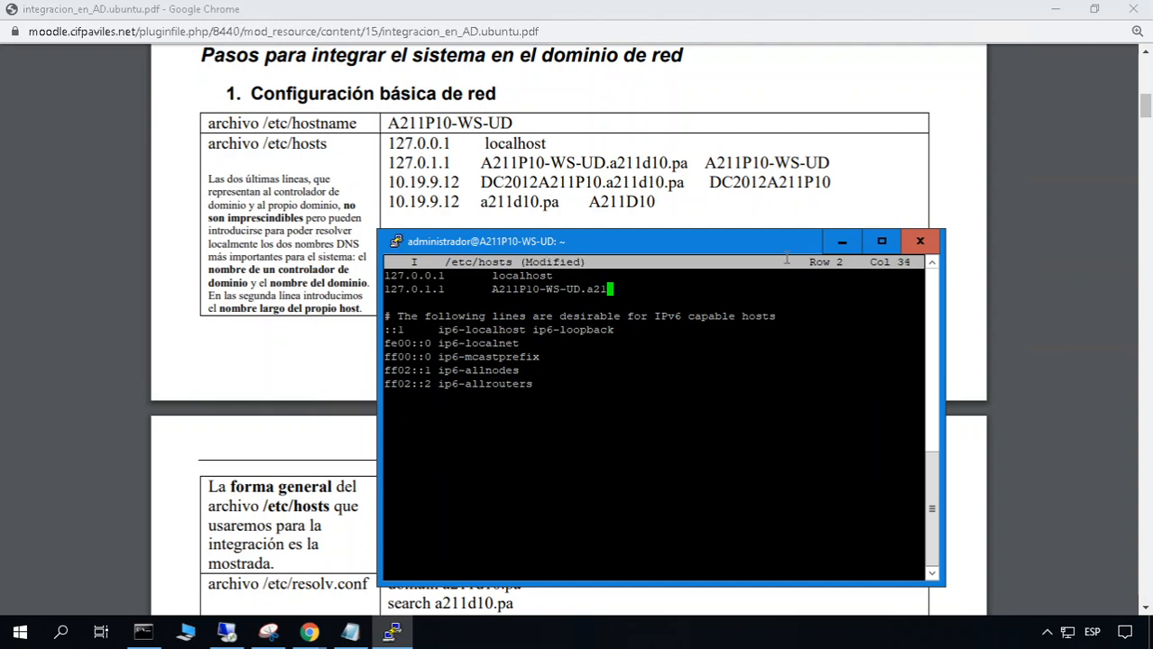
{"action": "type", "text": "1d10.pa"}
{"action": "key", "text": "Tab"}
{"action": "type", "text": "A211"}
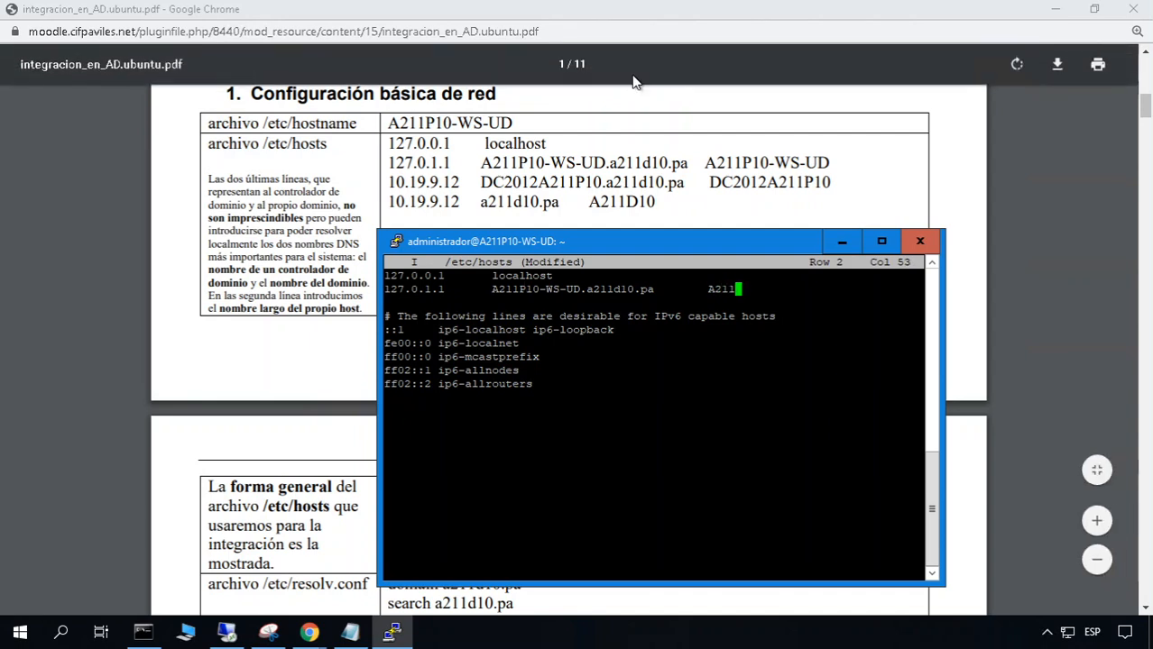
{"action": "type", "text": "P10-WS-UD"}
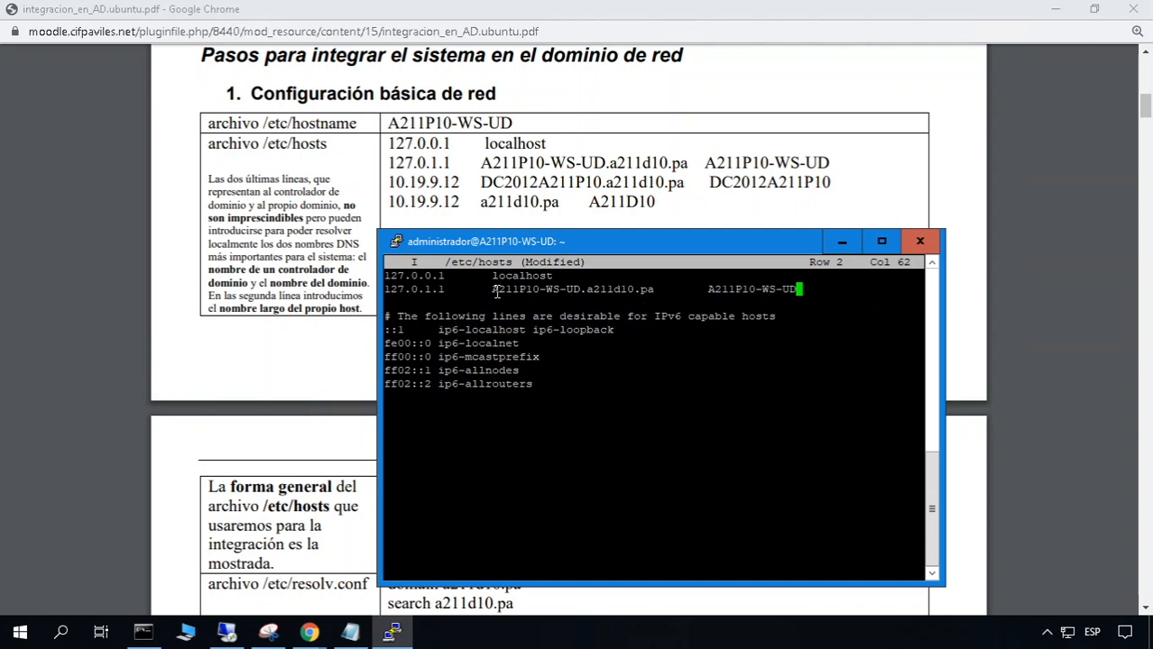
{"action": "left_click_drag", "start_coordinate": [494, 290], "coordinate": [659, 291]}
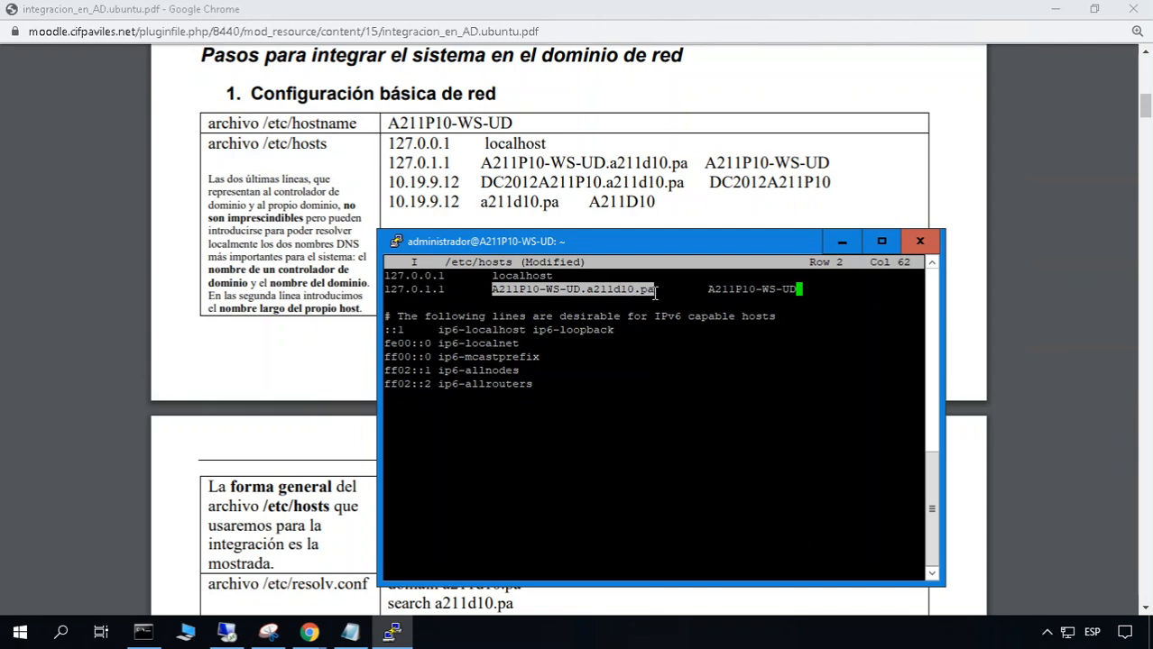
{"action": "left_click", "coordinate": [653, 292]}
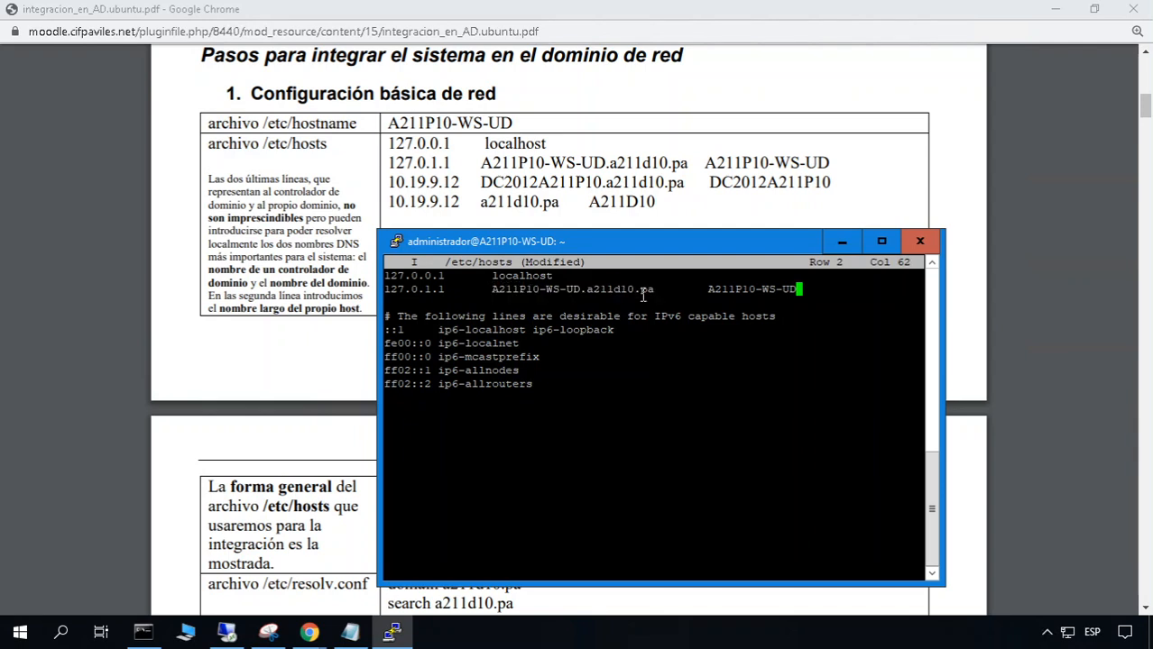
{"action": "double_click", "coordinate": [762, 289]}
{"action": "double_click", "coordinate": [552, 289]}
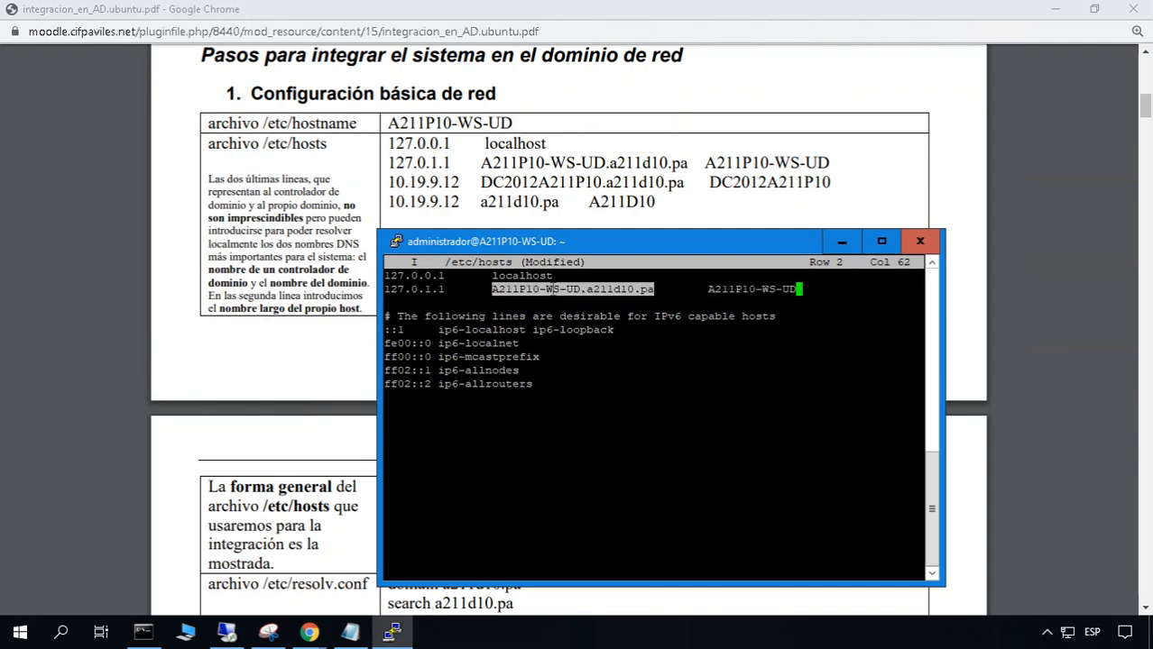
{"action": "left_click", "coordinate": [817, 291]}
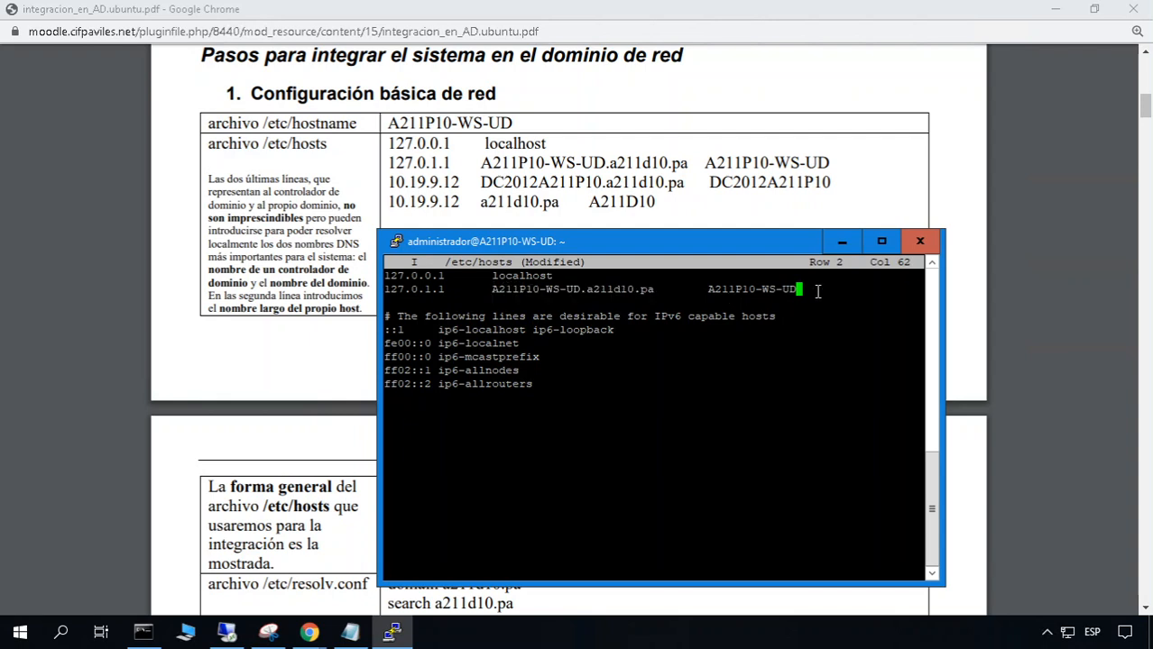
Add a line mapping 10.19.9.12 to the host name DC2012A211P10.a211d10.pa
{"action": "key", "text": "Return"}
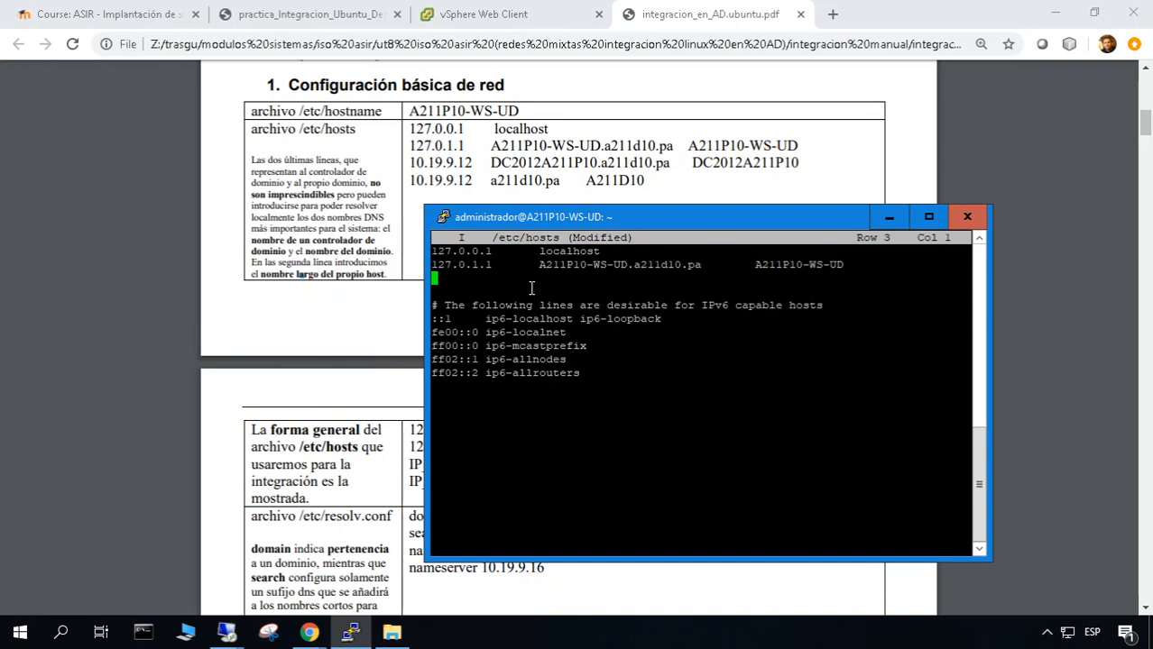
{"action": "type", "text": "10.19.9.12"}
{"action": "key", "text": "Tab"}
{"action": "type", "text": "dc2012a211"}
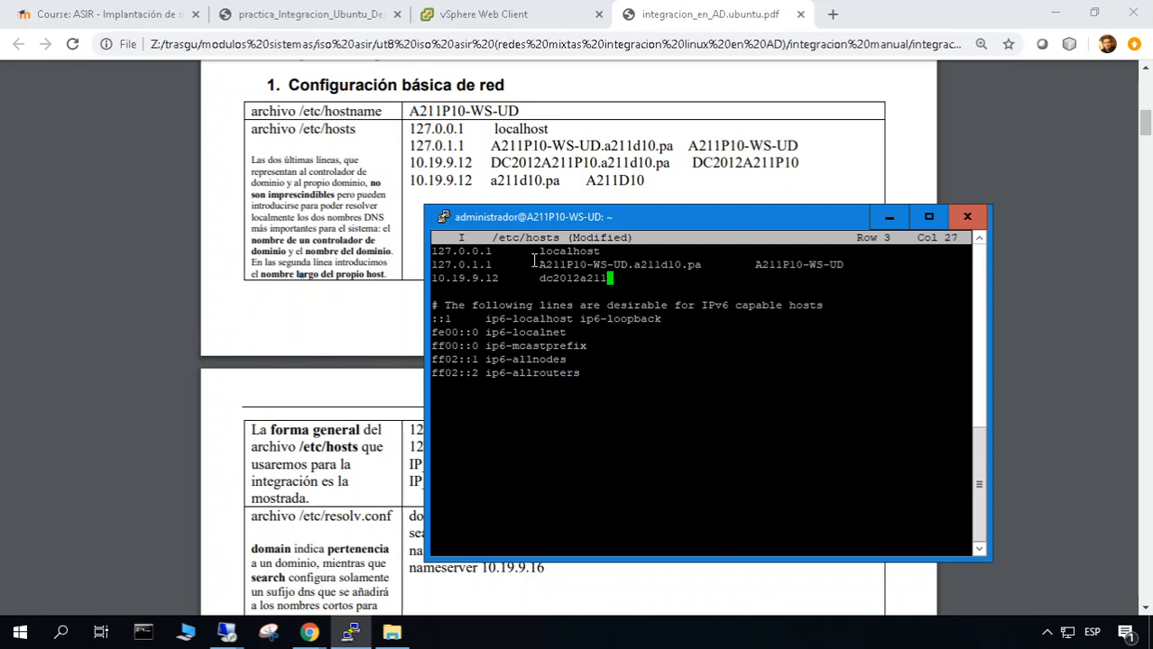
{"action": "type", "text": "p10.a211d10.pa"}
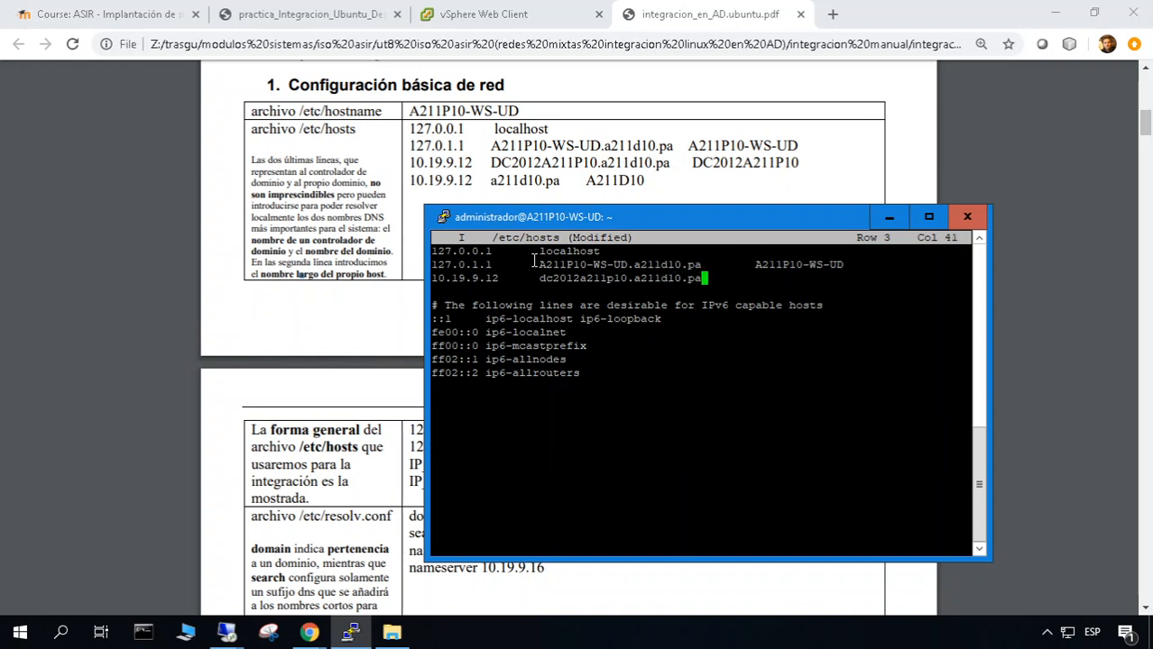
{"action": "key", "text": "Left"}
{"action": "key", "text": "Left"}
{"action": "key", "text": "Left"}
{"action": "key", "text": "Left"}
{"action": "key", "text": "Left"}
{"action": "key", "text": "Left"}
{"action": "key", "text": "Left"}
{"action": "key", "text": "Left"}
{"action": "key", "text": "Left"}
{"action": "key", "text": "Left"}
{"action": "key", "text": "Left"}
{"action": "key", "text": "BackSpace"}
{"action": "key", "text": "BackSpace"}
{"action": "key", "text": "BackSpace"}
{"action": "key", "text": "BackSpace"}
{"action": "key", "text": "BackSpace"}
{"action": "key", "text": "BackSpace"}
{"action": "key", "text": "BackSpace"}
{"action": "key", "text": "BackSpace"}
{"action": "key", "text": "BackSpace"}
{"action": "key", "text": "BackSpace"}
{"action": "key", "text": "BackSpace"}
{"action": "key", "text": "BackSpace"}
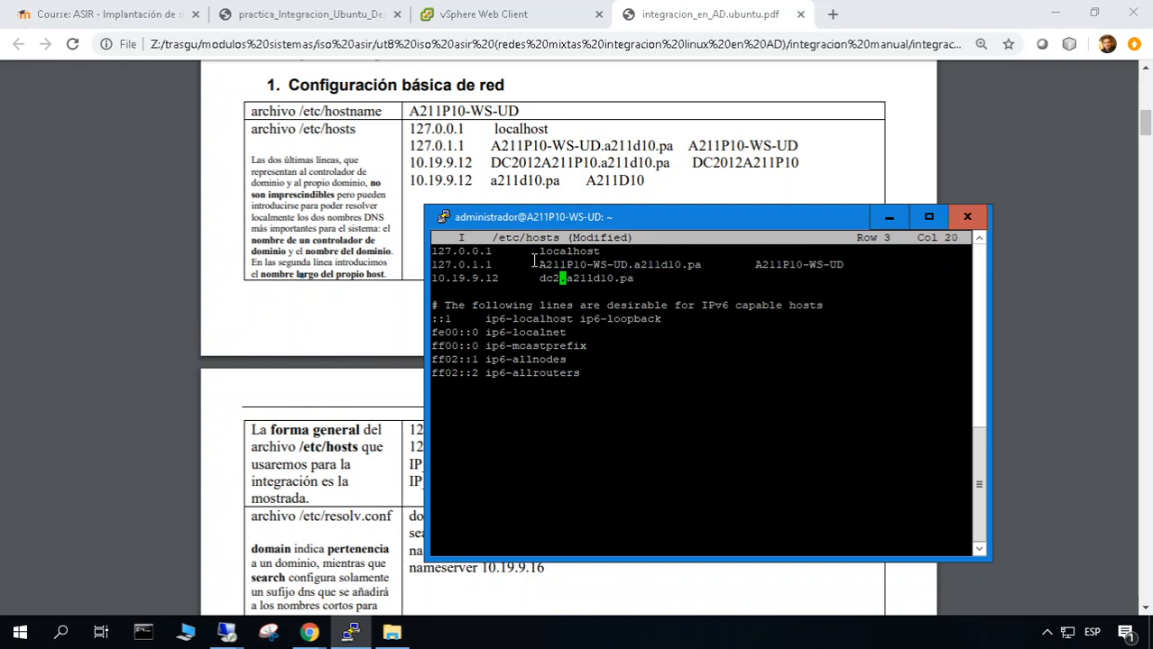
{"action": "key", "text": "BackSpace"}
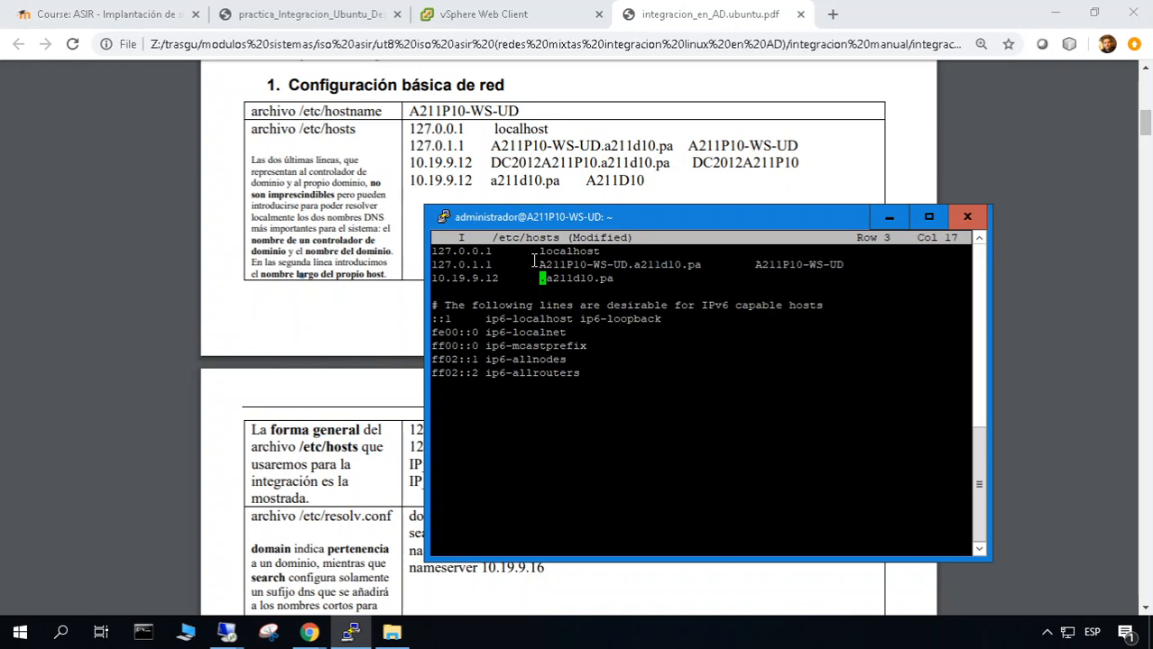
{"action": "type", "text": "DC2012"}
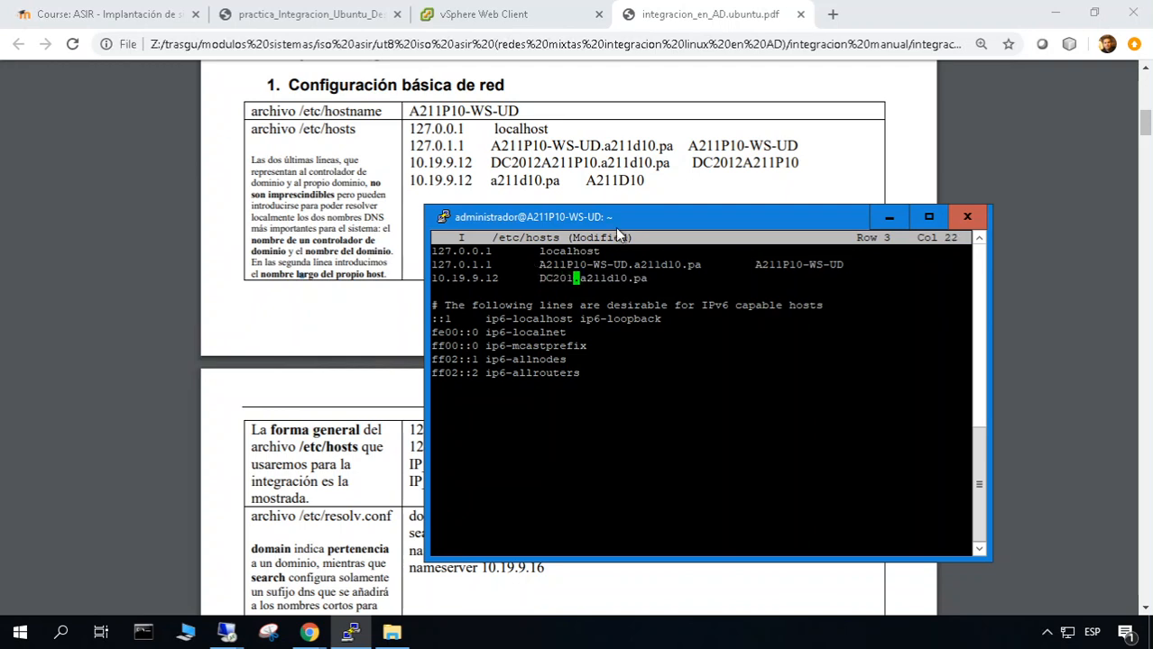
{"action": "type", "text": "A211P10"}
Append the alias DC2012A211P10 to that line and start a new line below
{"action": "key", "text": "End"}
{"action": "key", "text": "Tab"}
{"action": "type", "text": "DC2012"}
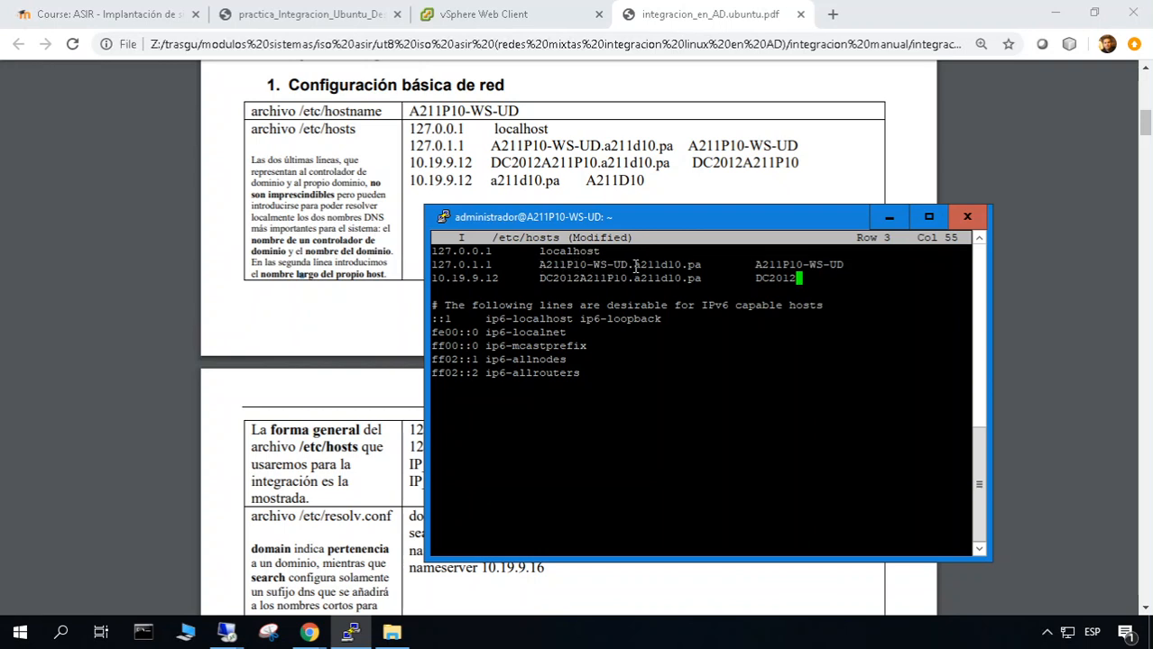
{"action": "left_click", "coordinate": [665, 201]}
{"action": "key", "text": "alt+Tab"}
{"action": "type", "text": "A211P10"}
{"action": "key", "text": "Return"}
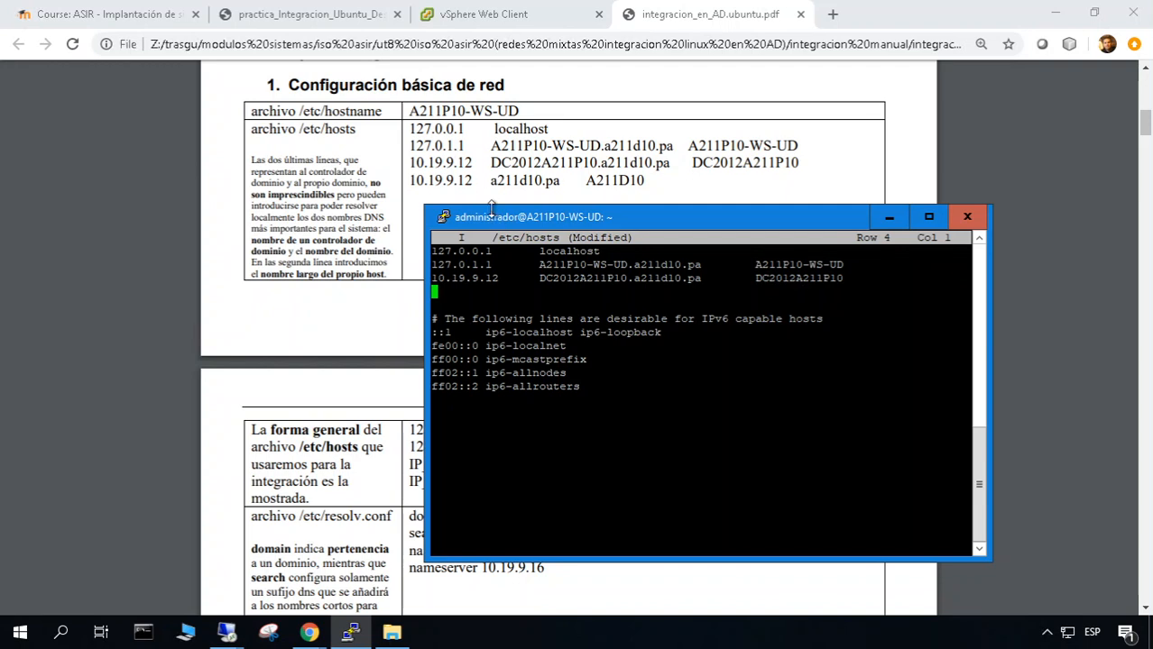
Type line 4 mapping 10.19.9.12 to a211d10.pa with the alias A211D10
{"action": "type", "text": "10.19."}
{"action": "type", "text": "9,.1"}
{"action": "key", "text": "BackSpace"}
{"action": "key", "text": "BackSpace"}
{"action": "key", "text": "BackSpace"}
{"action": "type", "text": ".12"}
{"action": "key", "text": "Tab"}
{"action": "type", "text": "S"}
{"action": "key", "text": "BackSpace"}
{"action": "type", "text": "a211"}
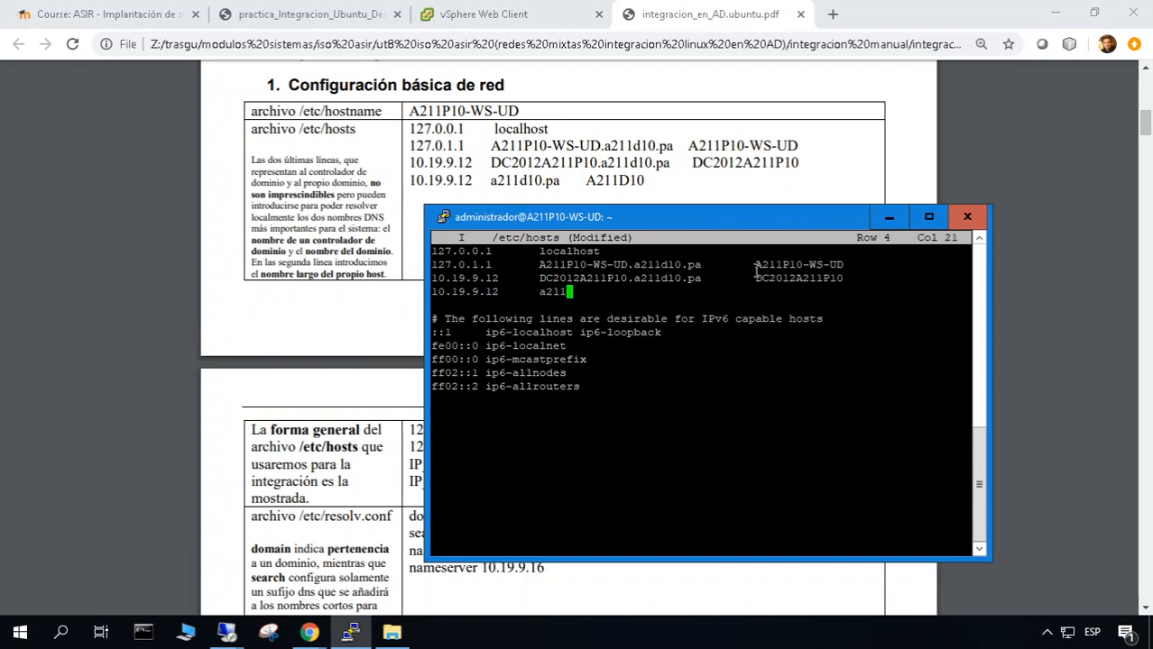
{"action": "type", "text": "d10."}
{"action": "key", "text": "Tab"}
{"action": "key", "text": "Tab"}
{"action": "key", "text": "Tab"}
{"action": "type", "text": "A211D10"}
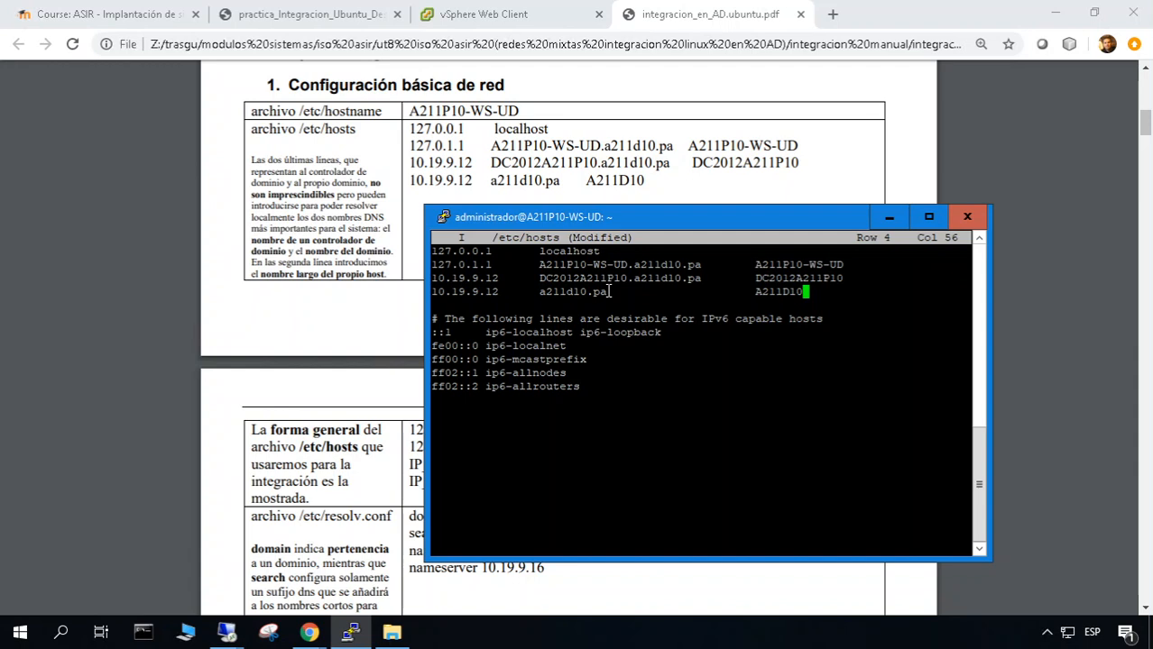
Compare the A211D10 and DC2012A211P10 entries and add an empty line below them
{"action": "double_click", "coordinate": [781, 292]}
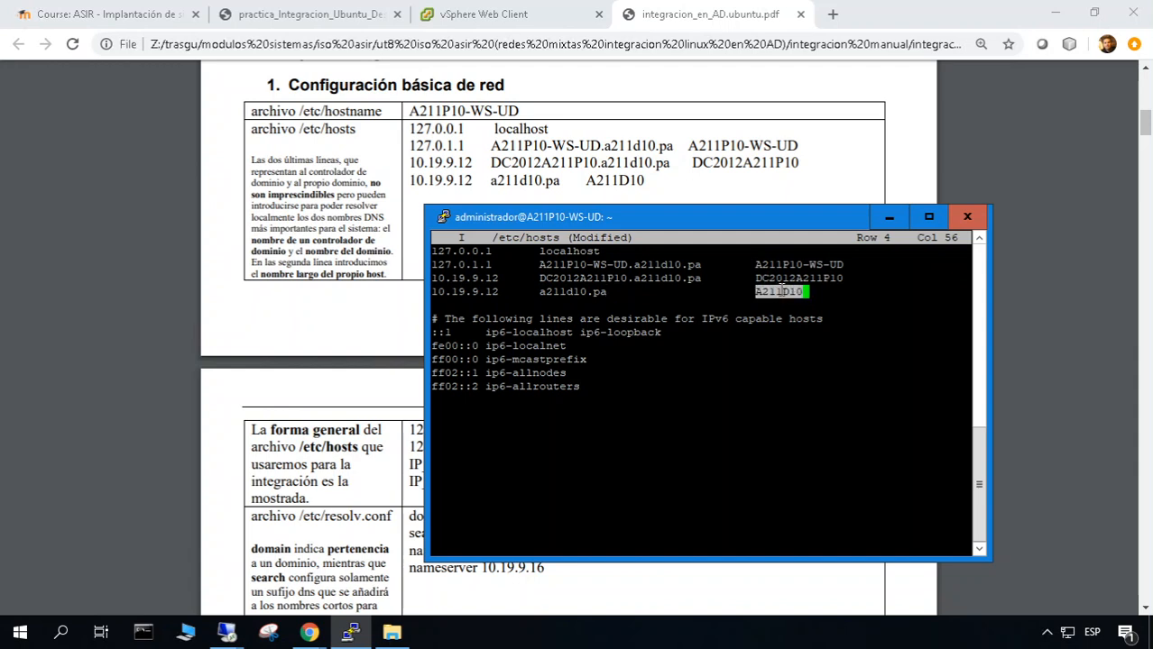
{"action": "left_click", "coordinate": [780, 291]}
{"action": "double_click", "coordinate": [767, 292]}
{"action": "left_click", "coordinate": [780, 289]}
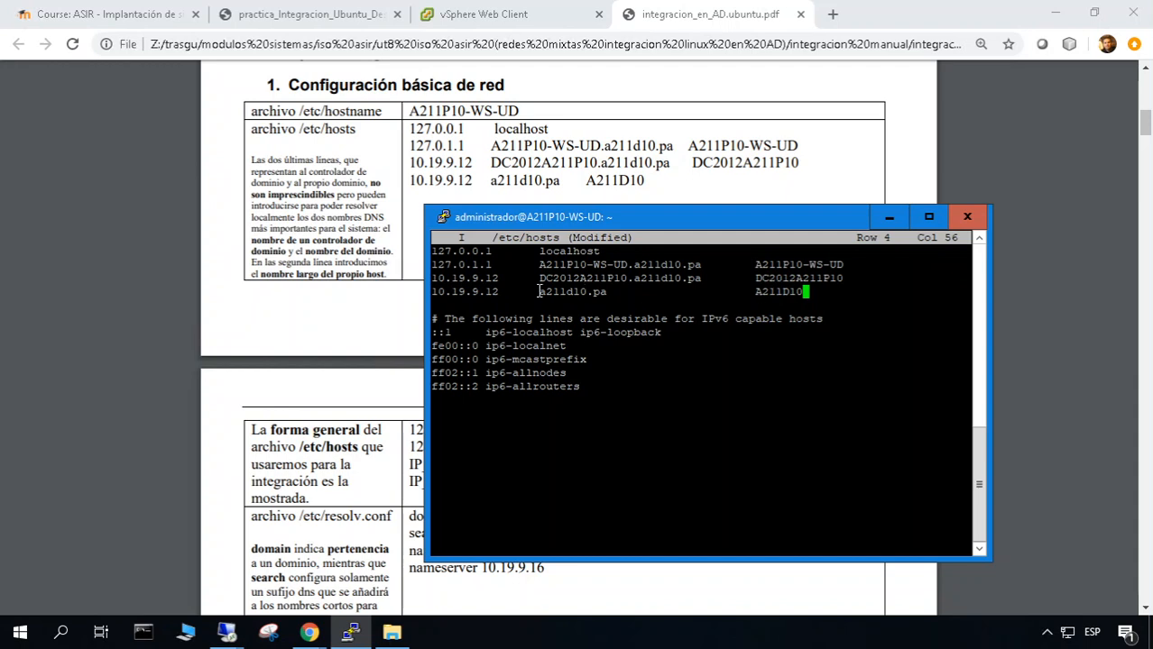
{"action": "left_click_drag", "start_coordinate": [542, 277], "coordinate": [621, 281]}
{"action": "left_click", "coordinate": [621, 280]}
{"action": "key", "text": "Return"}
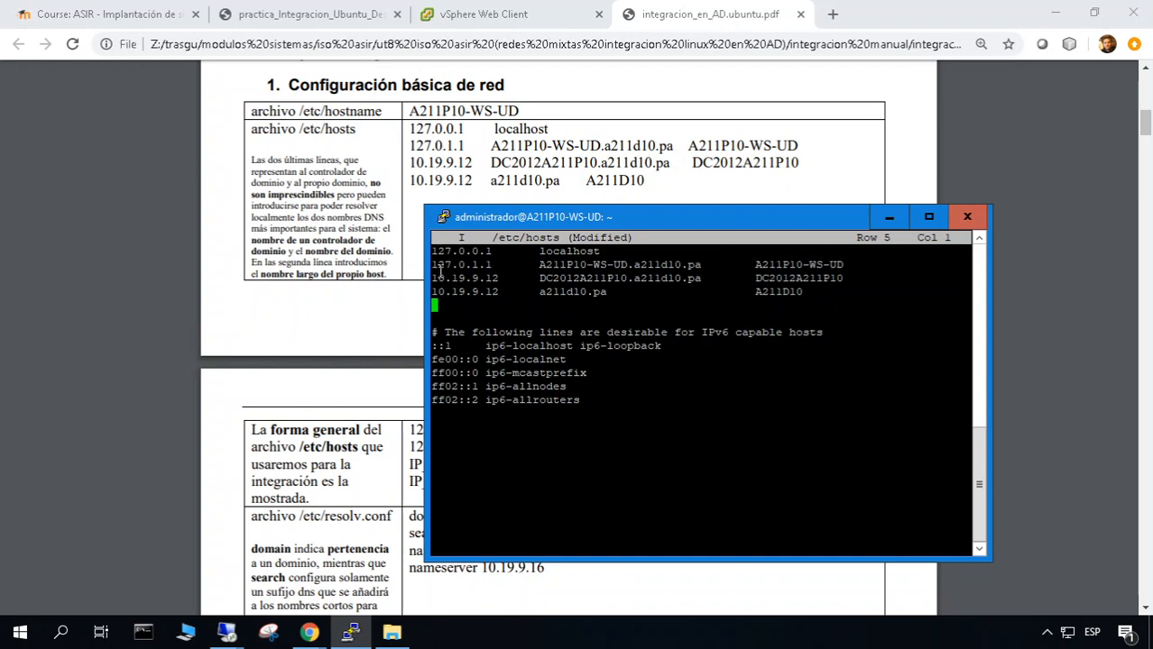
{"action": "left_click_drag", "start_coordinate": [433, 278], "coordinate": [829, 291]}
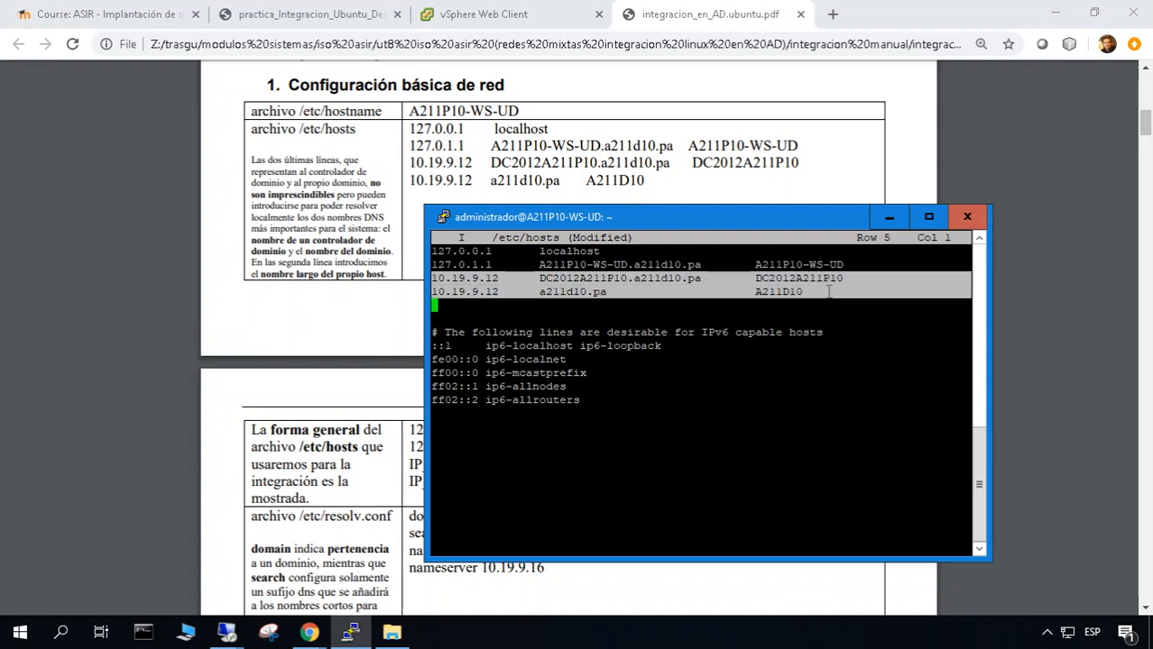
{"action": "left_click", "coordinate": [671, 294]}
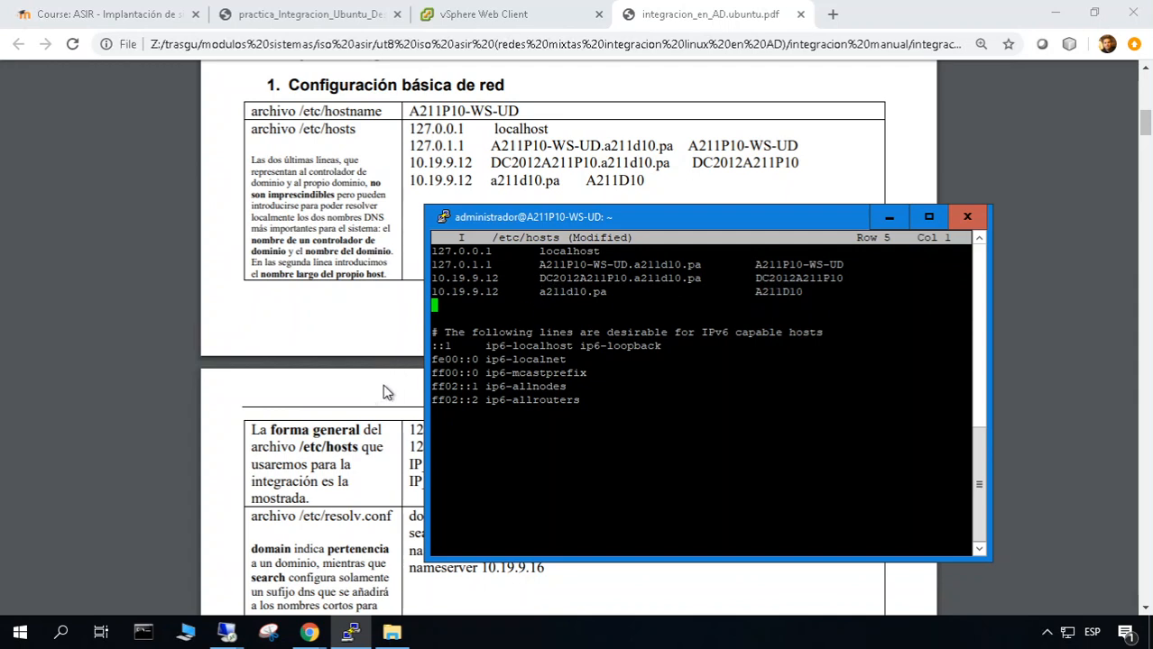
Save /etc/hosts and exit joe to the shell prompt
{"action": "key", "text": "ctrl+k"}
{"action": "key", "text": "d"}
{"action": "key", "text": "Return"}
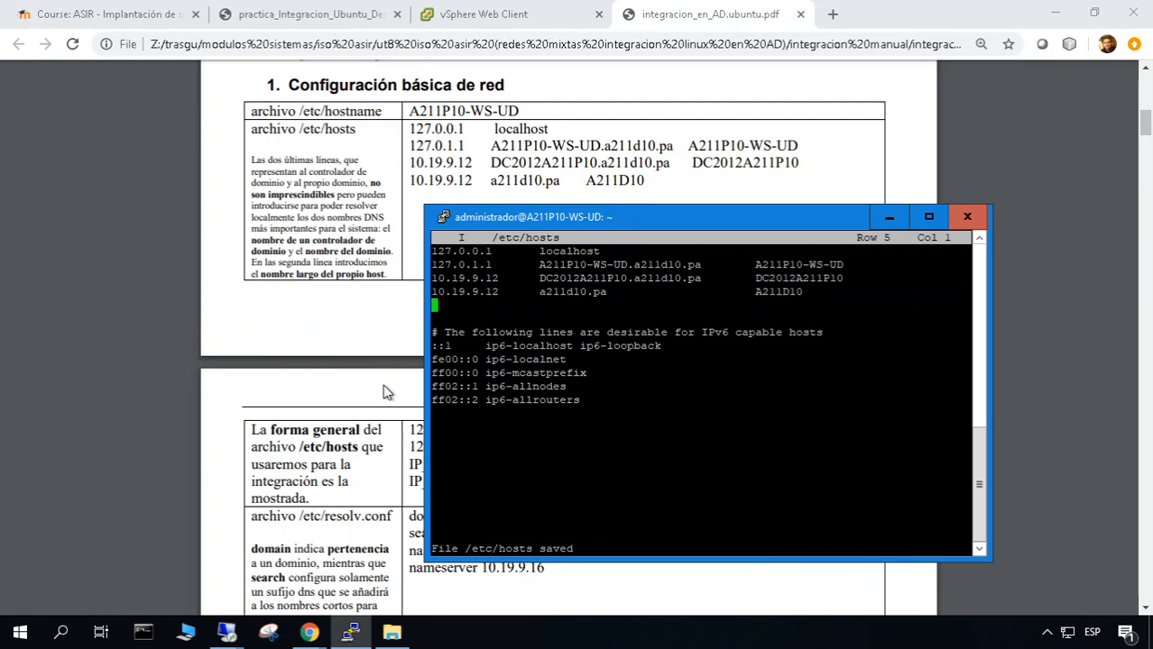
{"action": "key", "text": "ctrl+k"}
{"action": "key", "text": "x"}
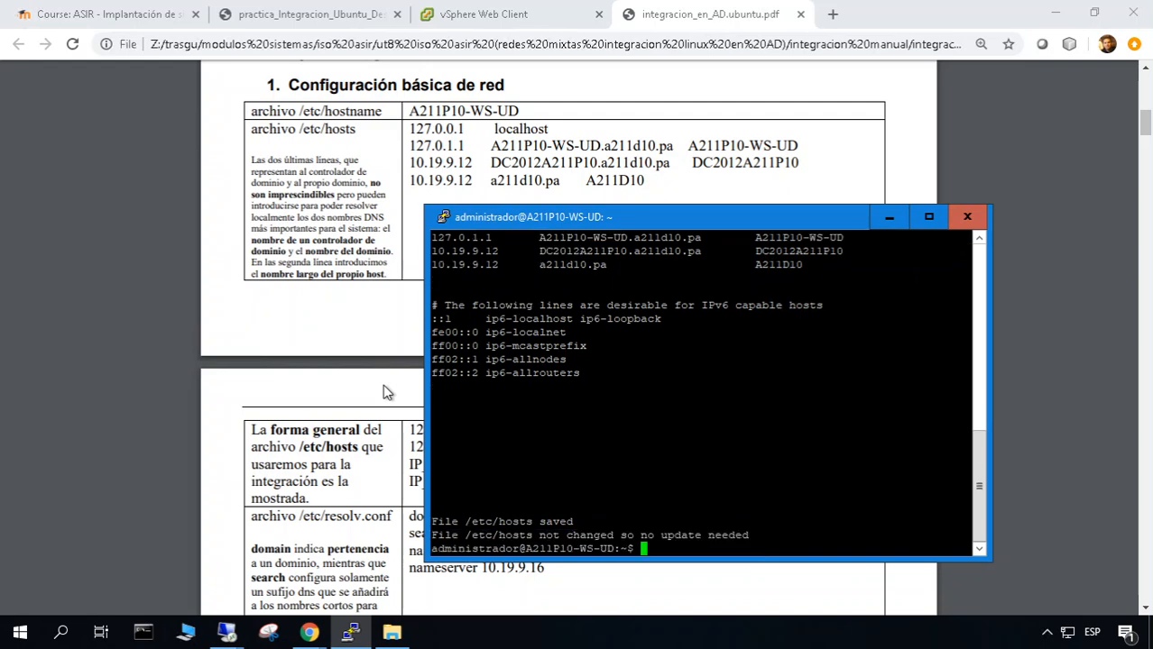
{"action": "left_click", "coordinate": [262, 451]}
Open /etc/resolv.conf in joe with sudo, showing search a211d10.pa and nameserver 10.19.9.12
{"action": "scroll", "coordinate": [262, 451], "scroll_direction": "down", "scroll_amount": 3}
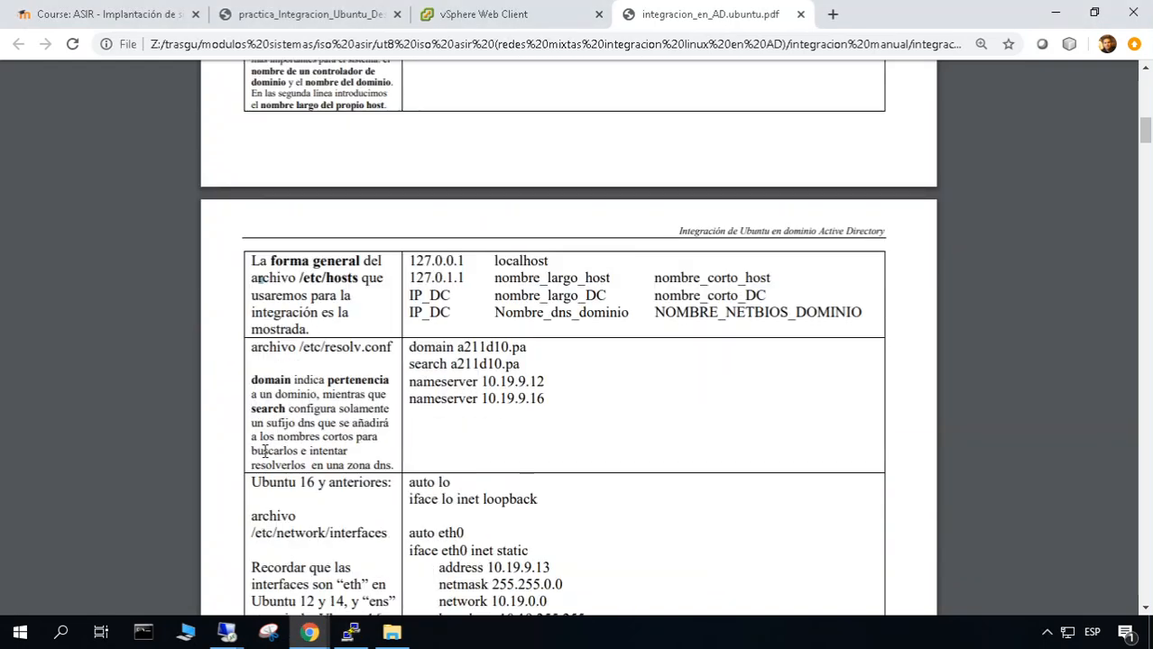
{"action": "scroll", "coordinate": [515, 431], "scroll_direction": "down", "scroll_amount": 1}
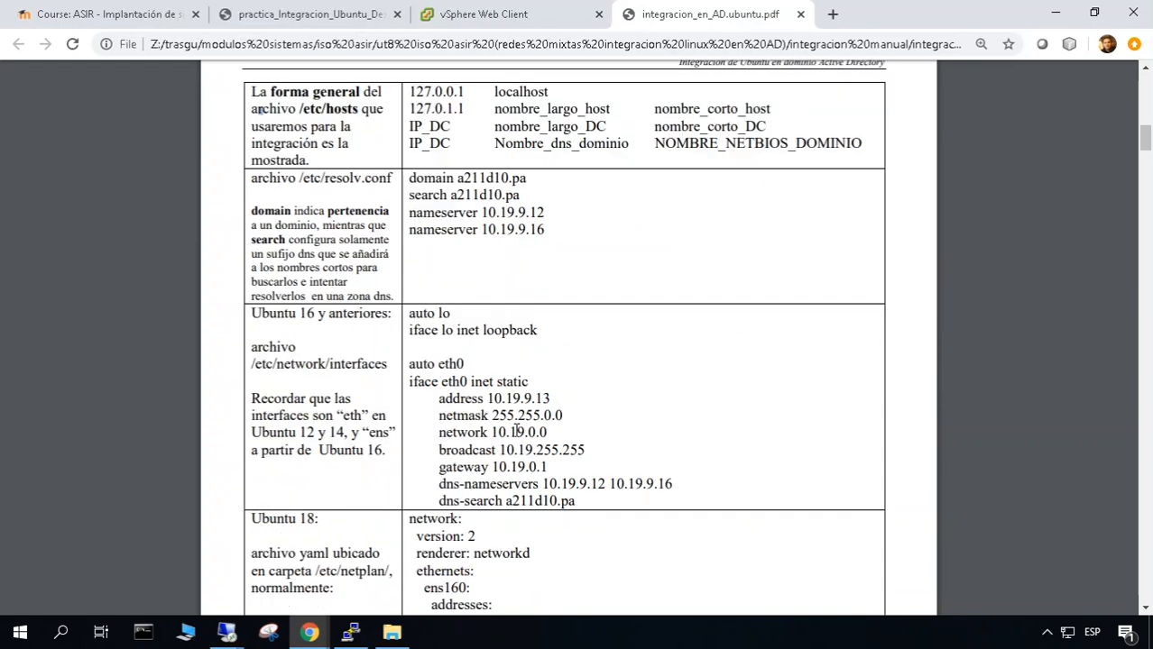
{"action": "key", "text": "alt+Tab"}
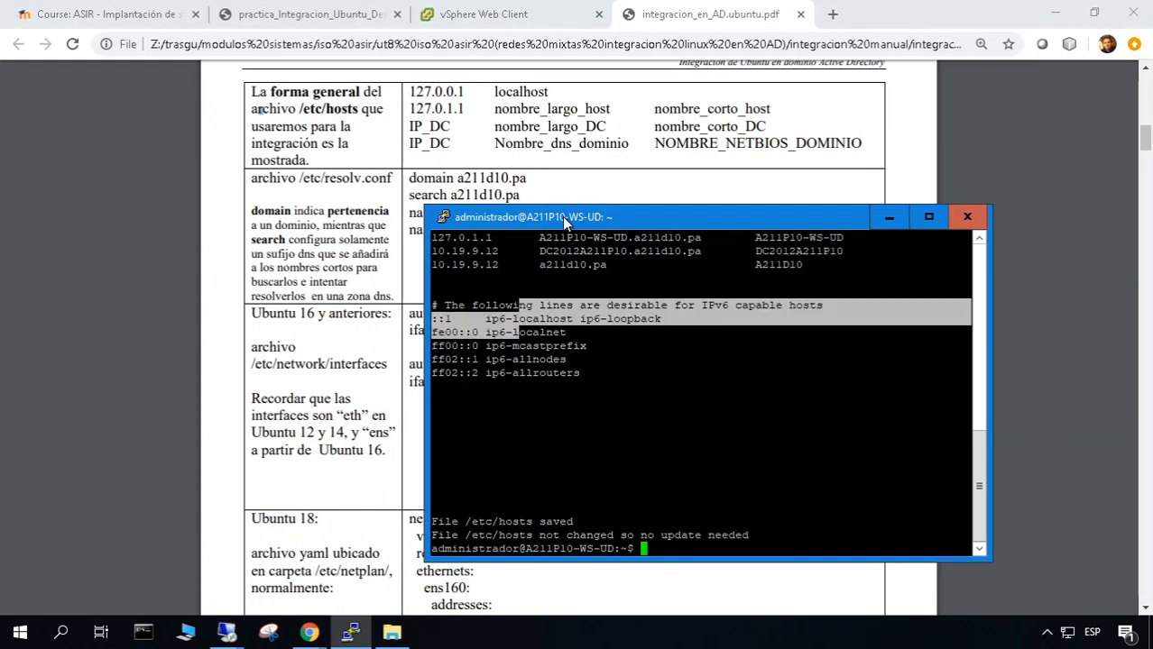
{"action": "left_click_drag", "start_coordinate": [562, 216], "coordinate": [650, 197]}
{"action": "left_click", "coordinate": [779, 406]}
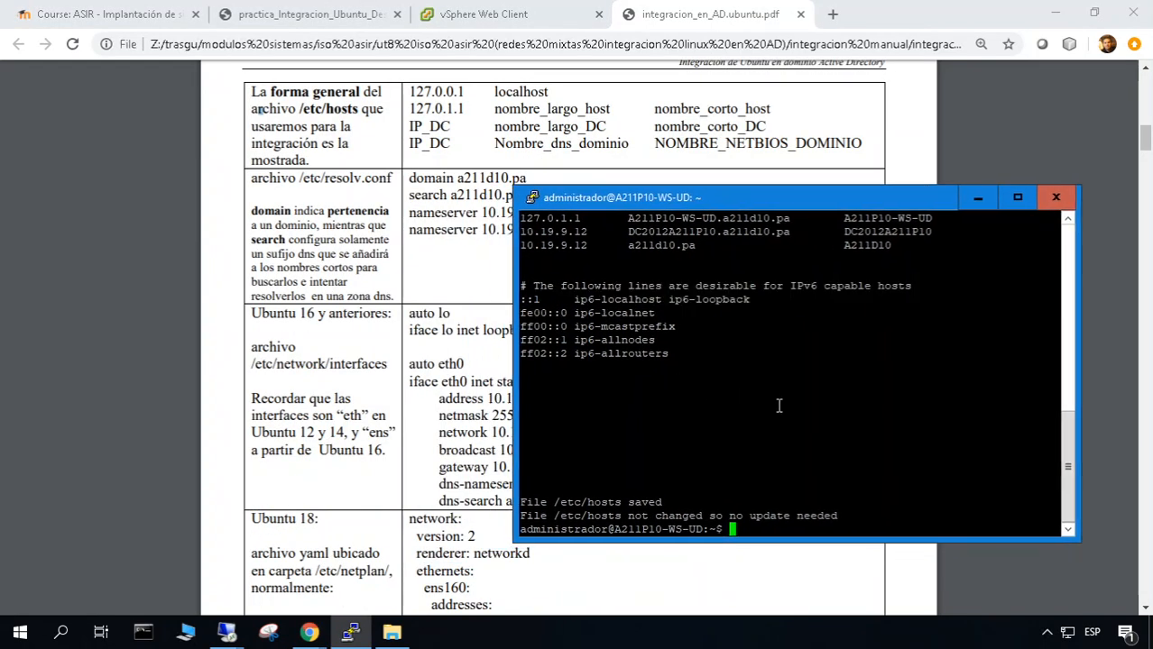
{"action": "type", "text": "sudo joe /etc/resolv.conf"}
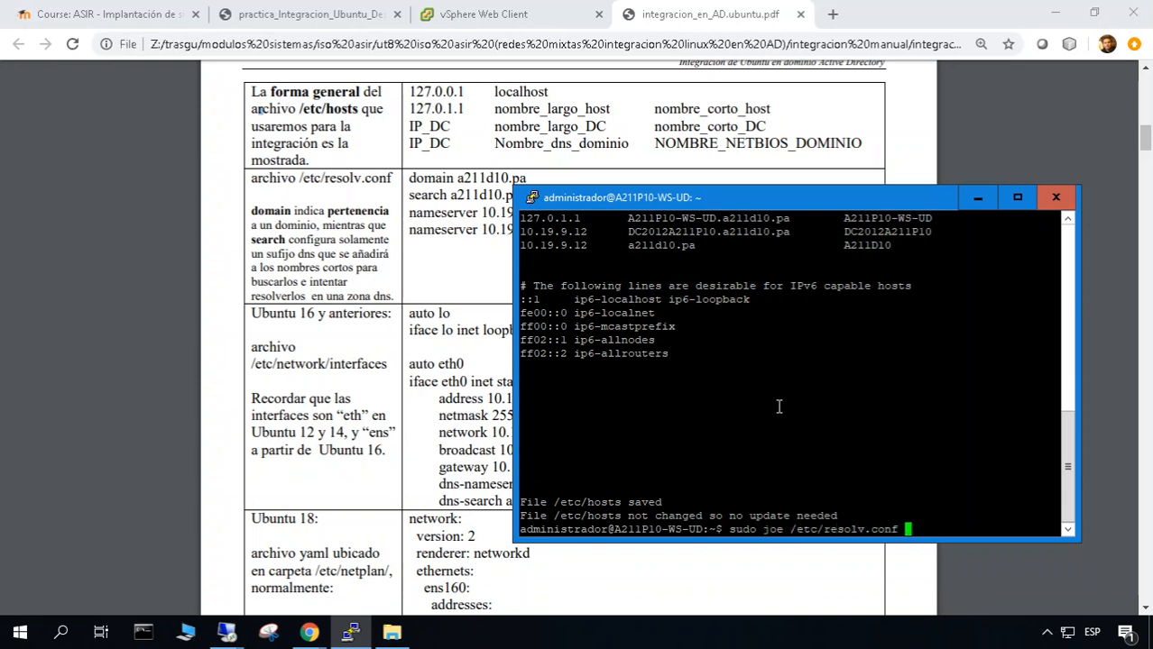
{"action": "key", "text": "Return"}
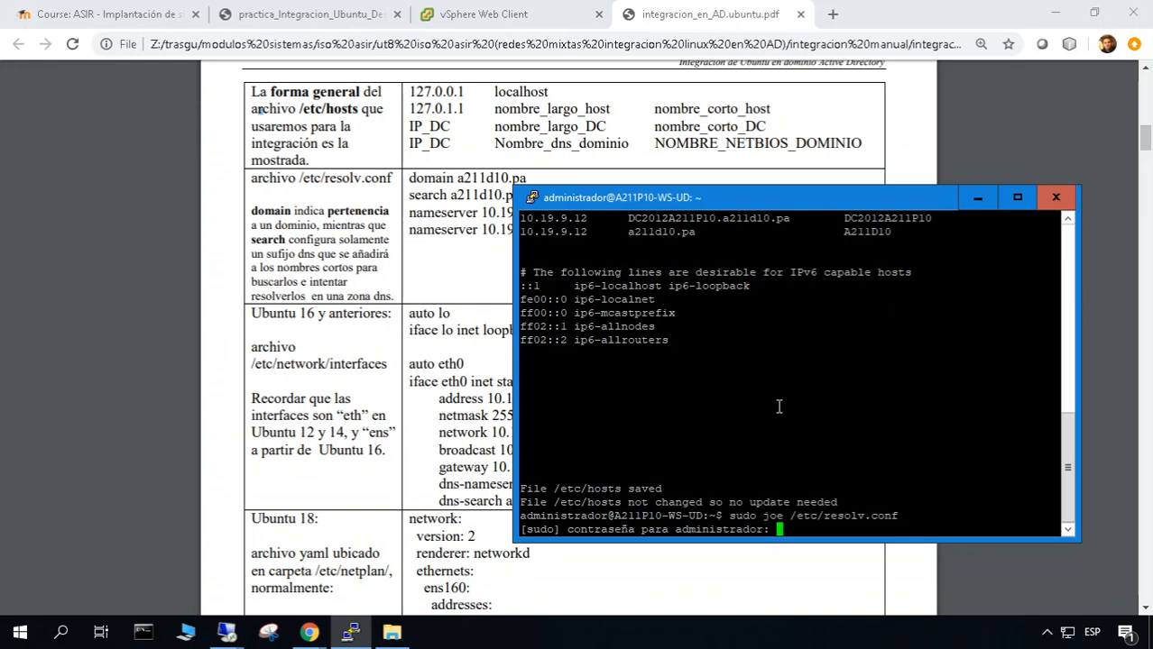
{"action": "key", "text": "Return"}
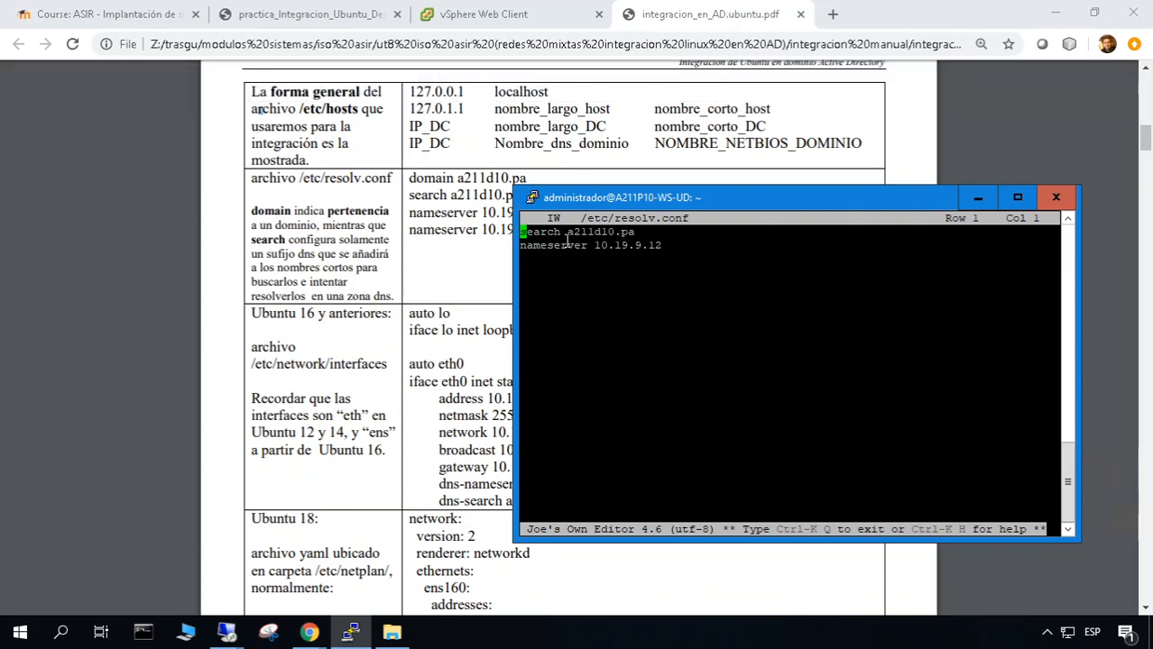
Insert 'domain a211d10.pa' as the new first line of /etc/resolv.conf and save
{"action": "key", "text": "Return"}
{"action": "key", "text": "Up"}
{"action": "type", "text": "d"}
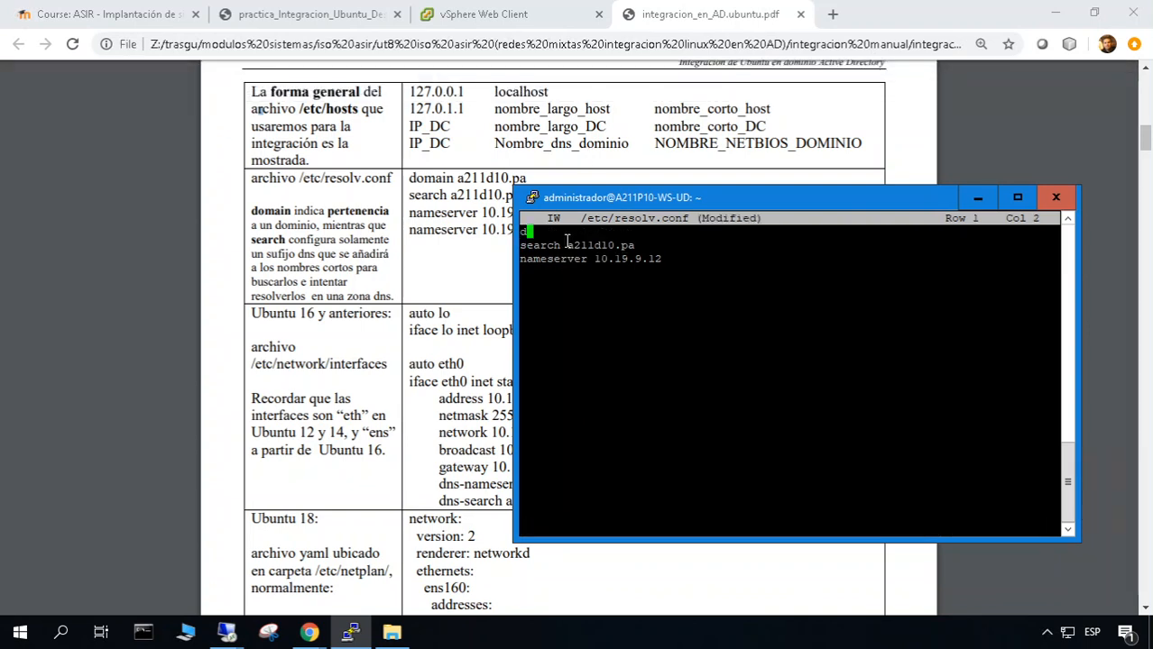
{"action": "type", "text": "omain a211d10.pa"}
{"action": "left_click_drag", "start_coordinate": [711, 202], "coordinate": [740, 208]}
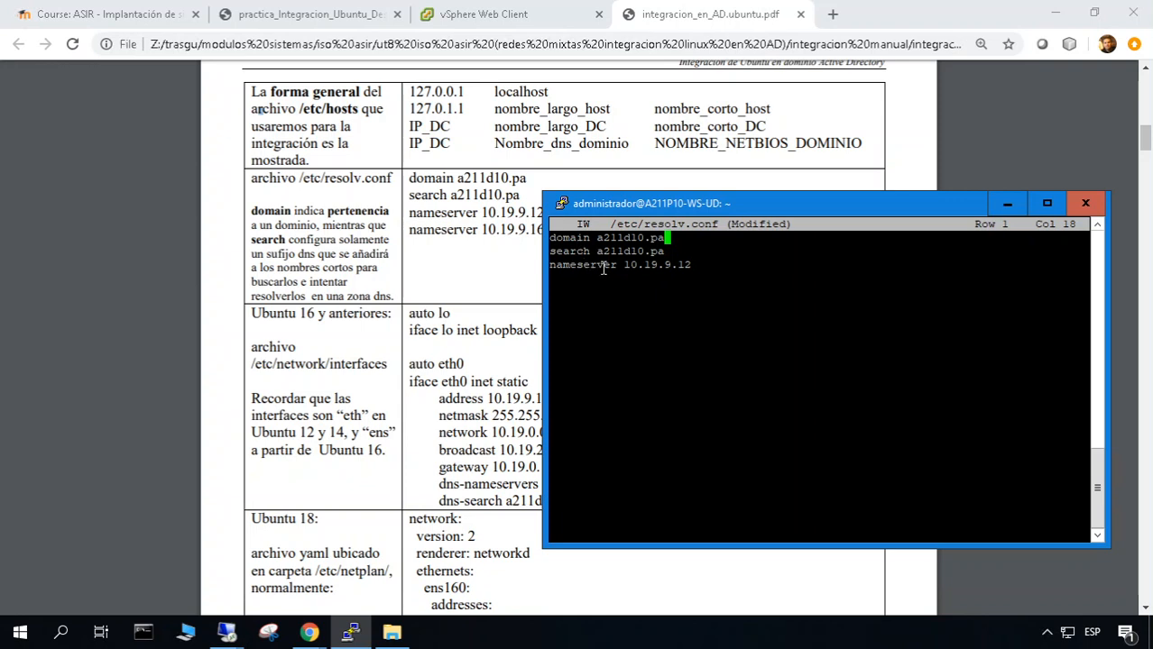
{"action": "key", "text": "ctrl+o"}
{"action": "key", "text": "Return"}
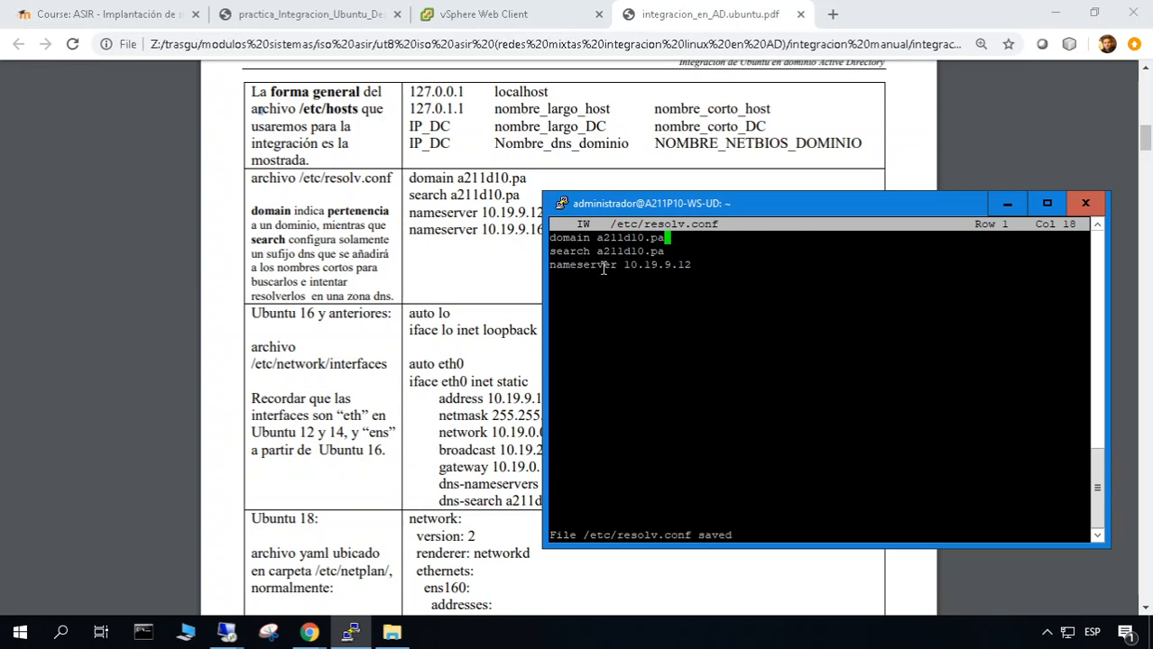
Bring the guide PDF forward at the resolv.conf example and Ubuntu 16 /etc/network/interfaces settings
{"action": "left_click", "coordinate": [494, 401]}
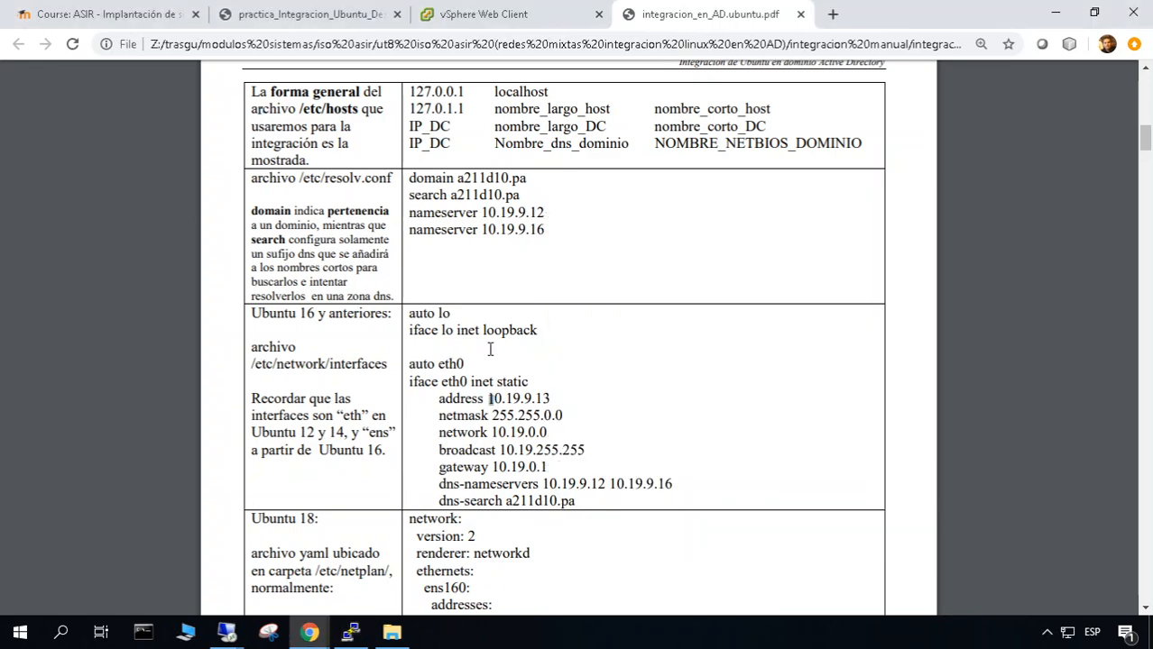
{"action": "scroll", "coordinate": [509, 431], "scroll_direction": "down", "scroll_amount": 2}
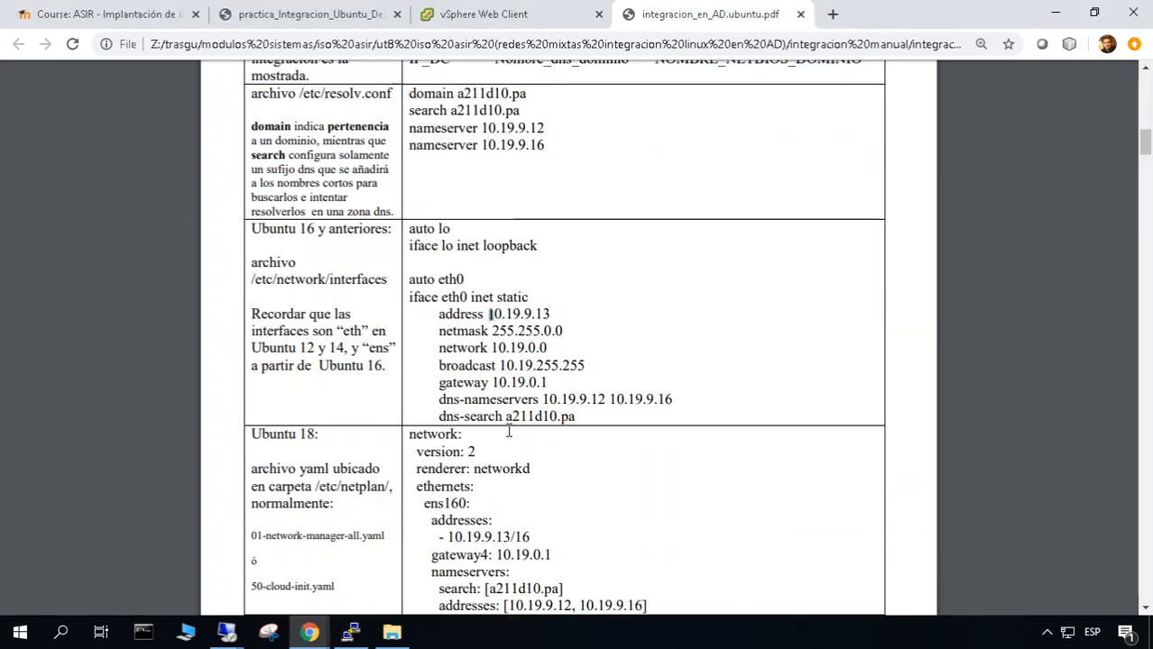
{"action": "scroll", "coordinate": [509, 431], "scroll_direction": "up", "scroll_amount": 8}
{"action": "scroll", "coordinate": [507, 425], "scroll_direction": "down", "scroll_amount": 2}
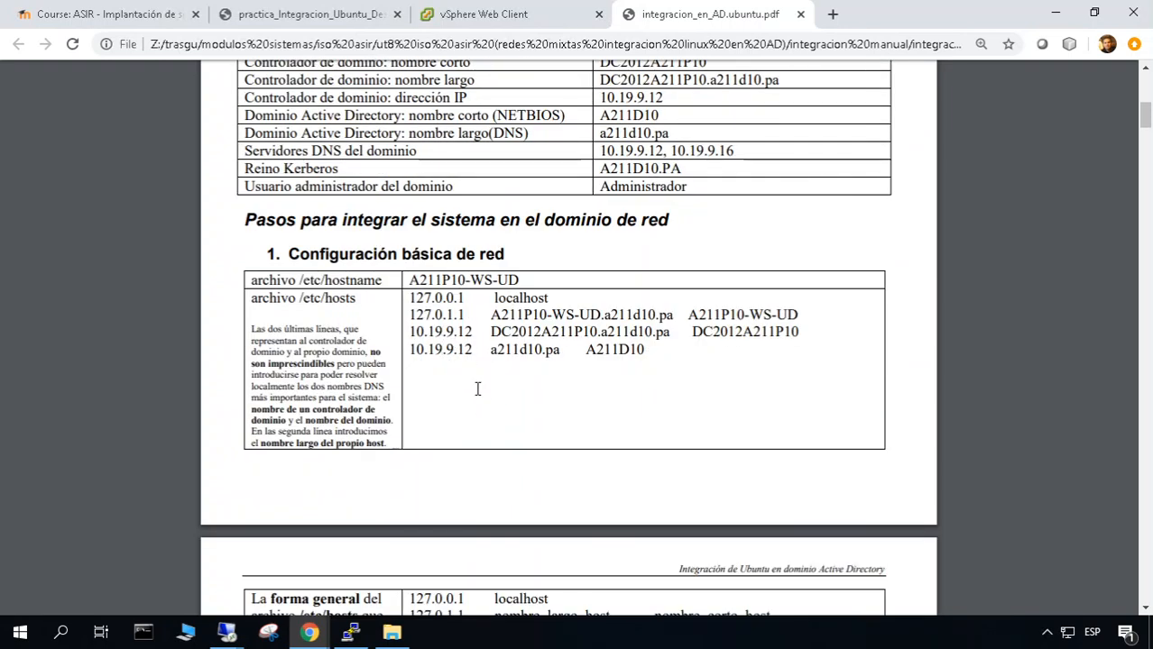
{"action": "scroll", "coordinate": [476, 405], "scroll_direction": "down", "scroll_amount": 3}
{"action": "scroll", "coordinate": [478, 411], "scroll_direction": "down", "scroll_amount": 2}
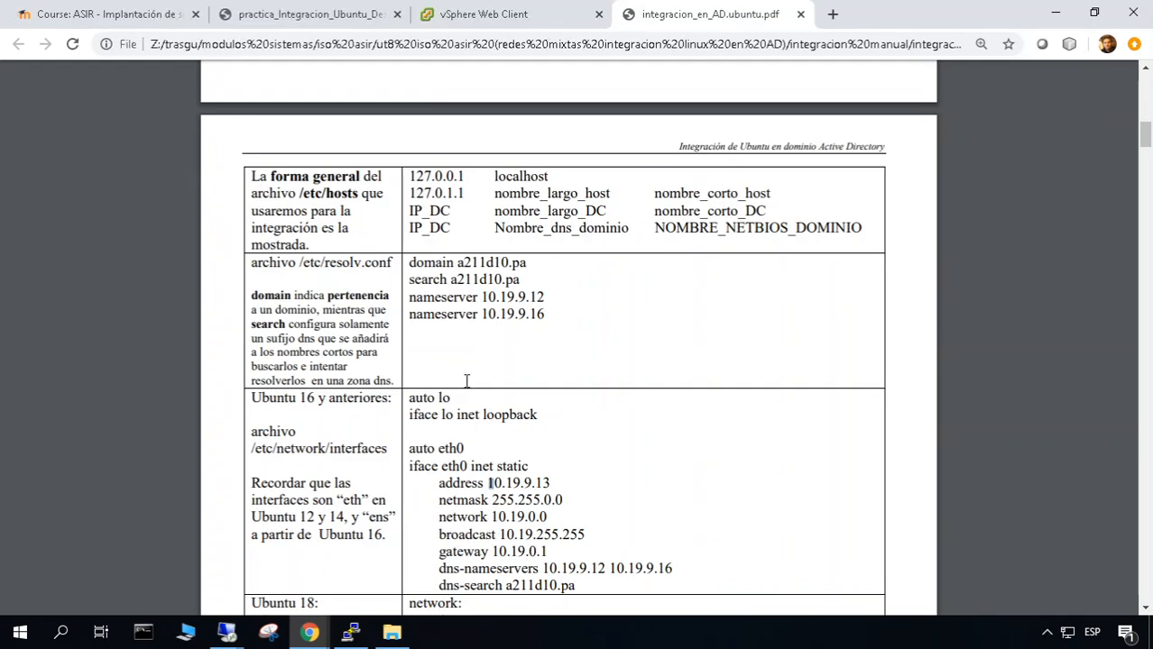